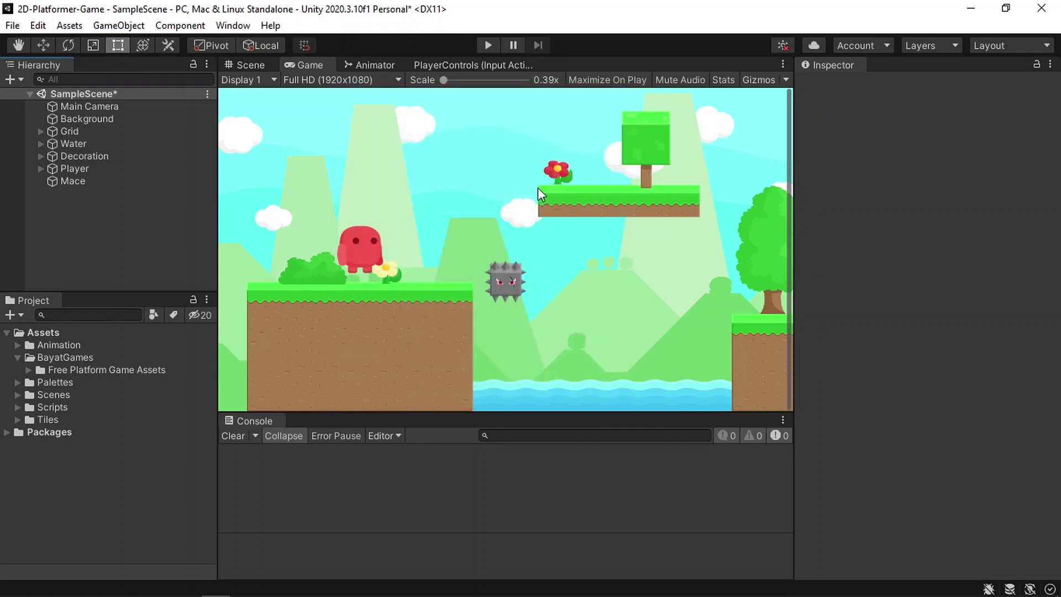
# Add the Mace Preview sprite to the scene with Order in Layer 4
pyautogui.click(29, 369)
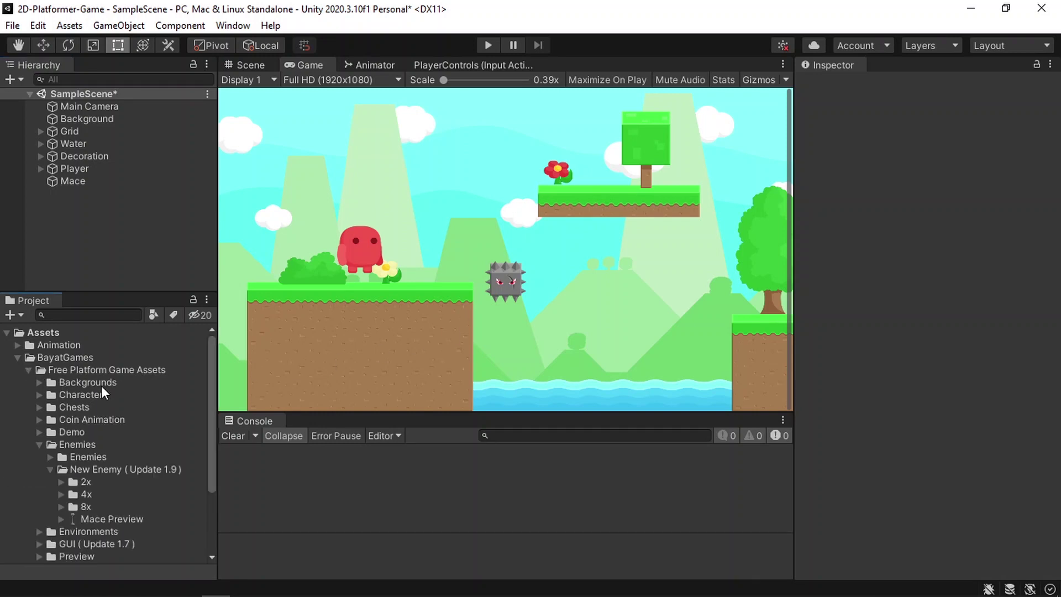
pyautogui.scroll(-3, 75, 438)
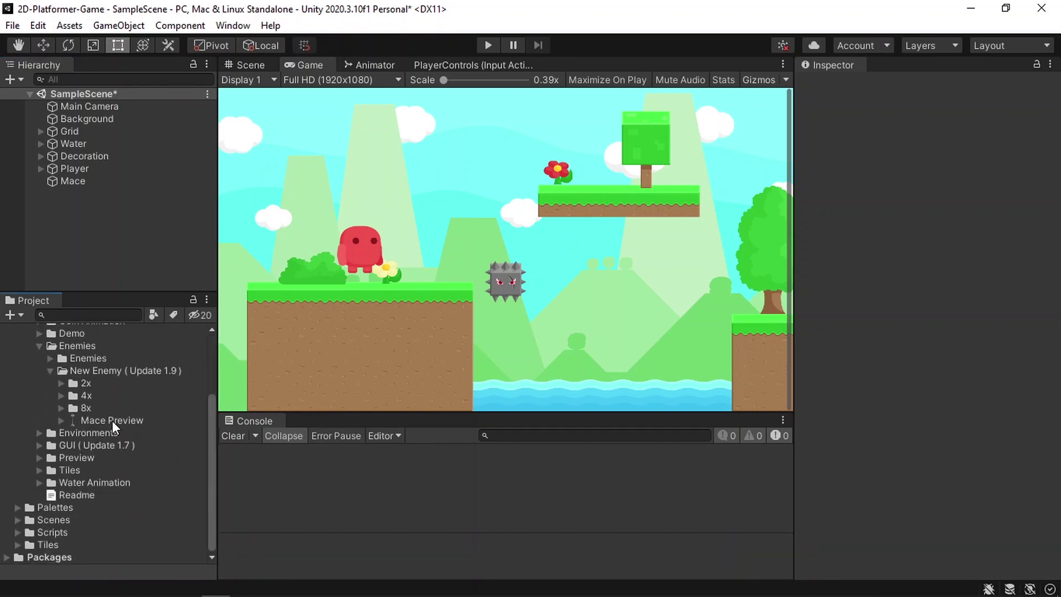
pyautogui.moveTo(112, 420); pyautogui.dragTo(107, 244)
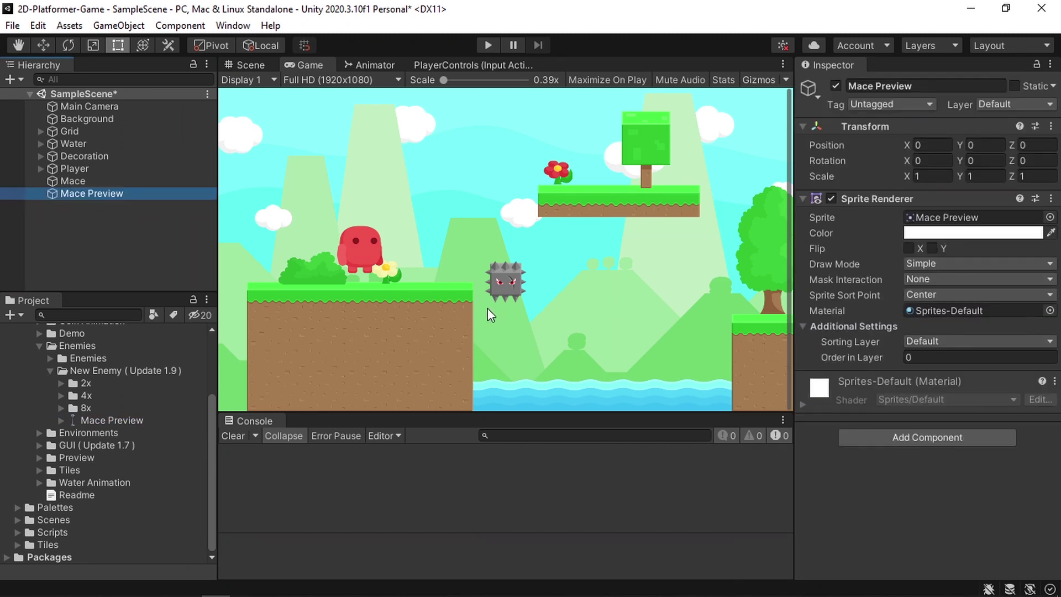
pyautogui.click(960, 359)
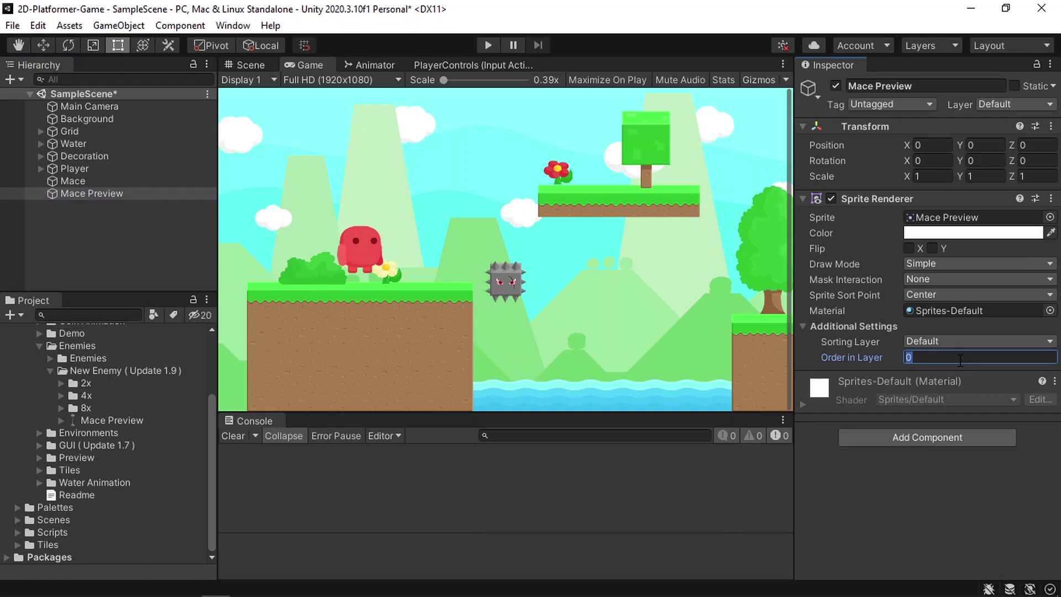
pyautogui.write('4')
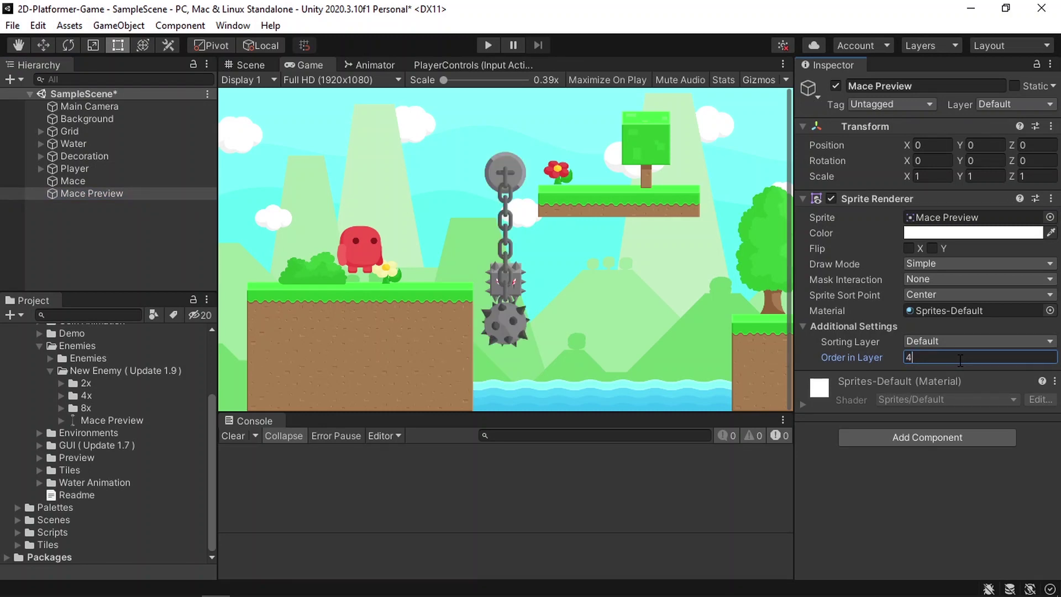
pyautogui.click(913, 145)
# Slide the mace to Position X 3.51 and test swinging its Z rotation
pyautogui.moveTo(917, 141); pyautogui.dragTo(1014, 133)
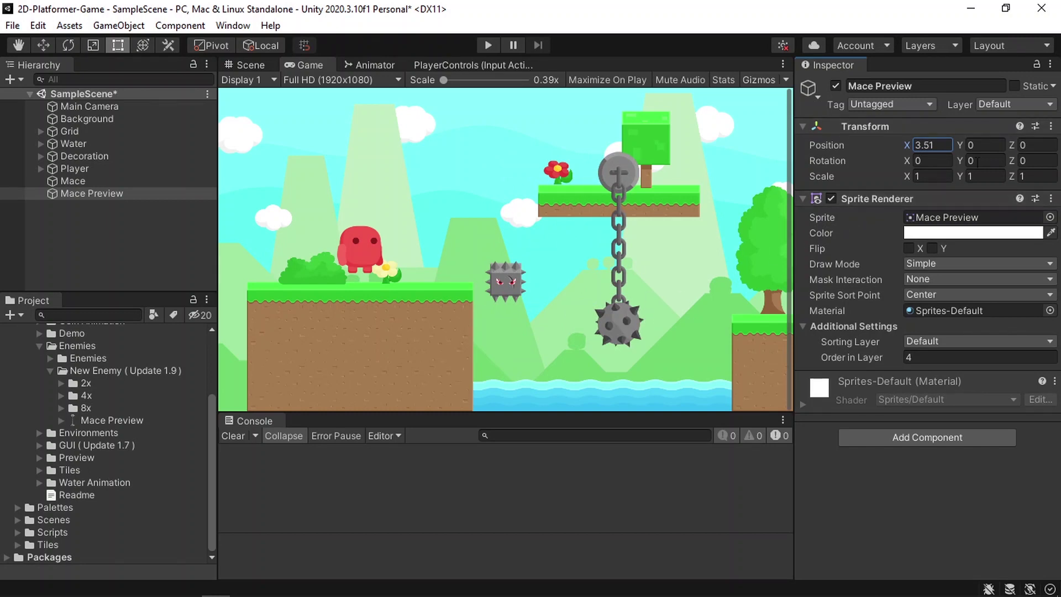
pyautogui.click(1016, 161)
pyautogui.moveTo(1007, 161); pyautogui.dragTo(714, 207)
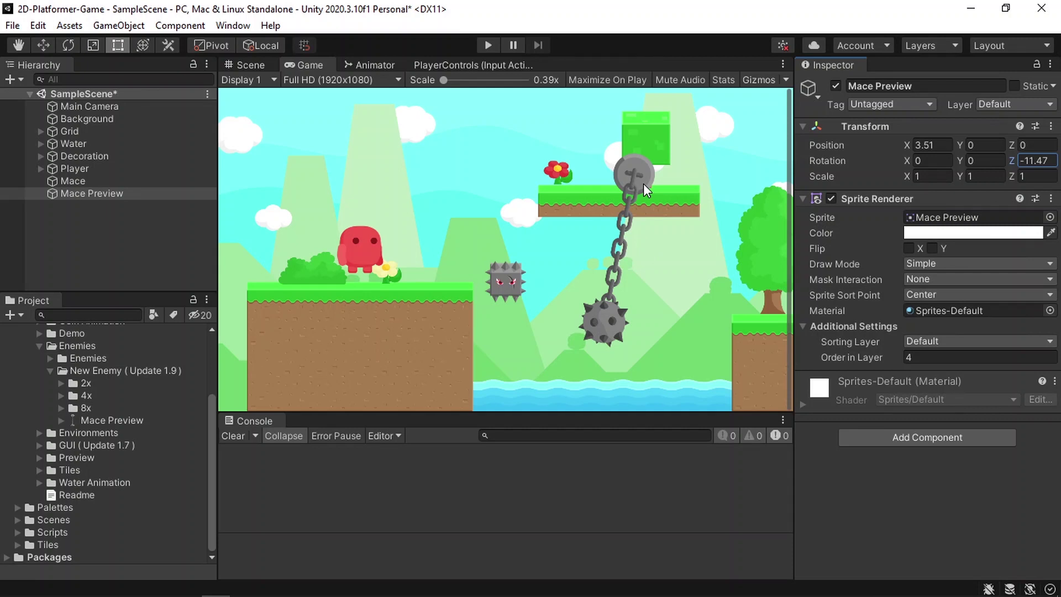
pyautogui.click(1033, 161)
# Reset the mace's Z rotation to 0 and create an empty object named Chain
pyautogui.write('0')
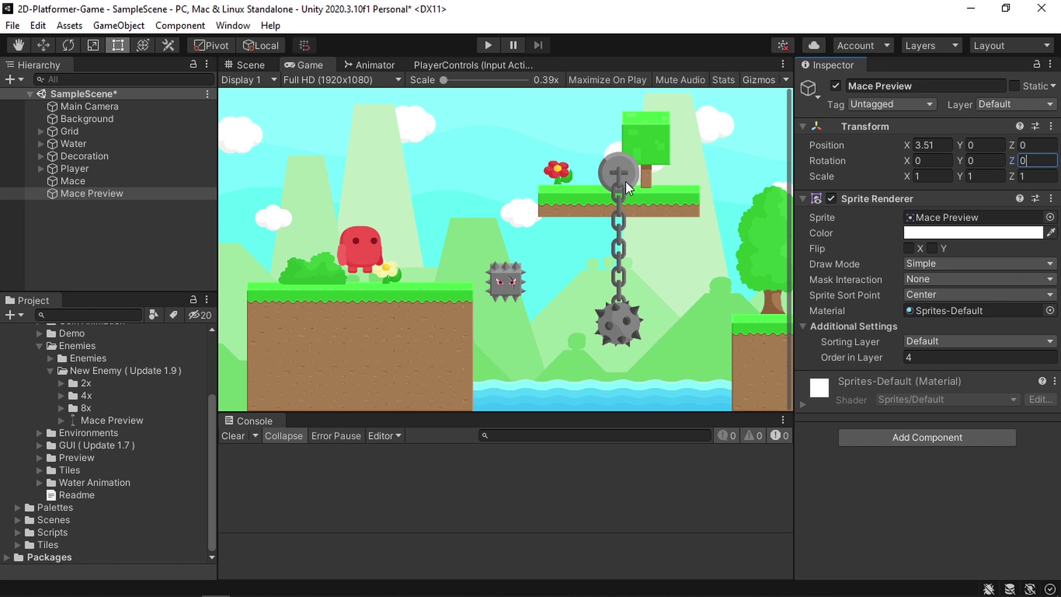
pyautogui.rightClick(119, 210)
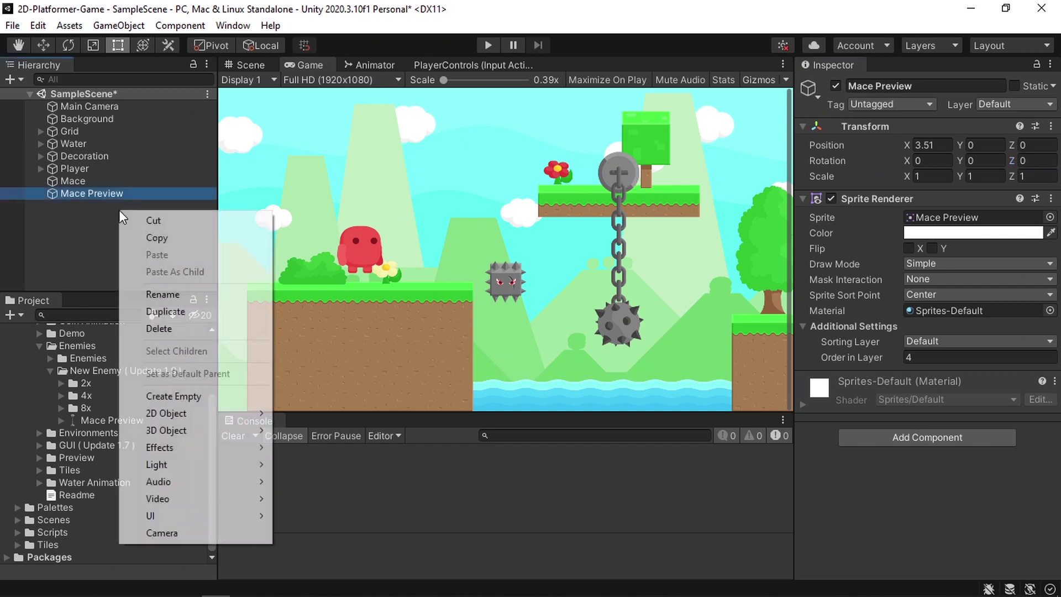
pyautogui.click(171, 396)
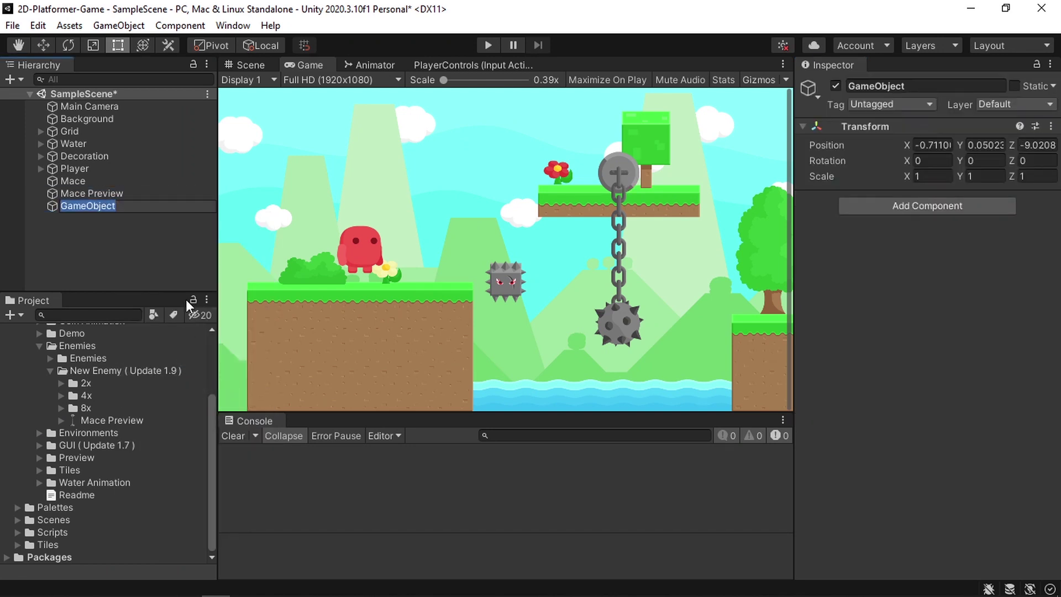
pyautogui.write('Chain')
pyautogui.press('Return')
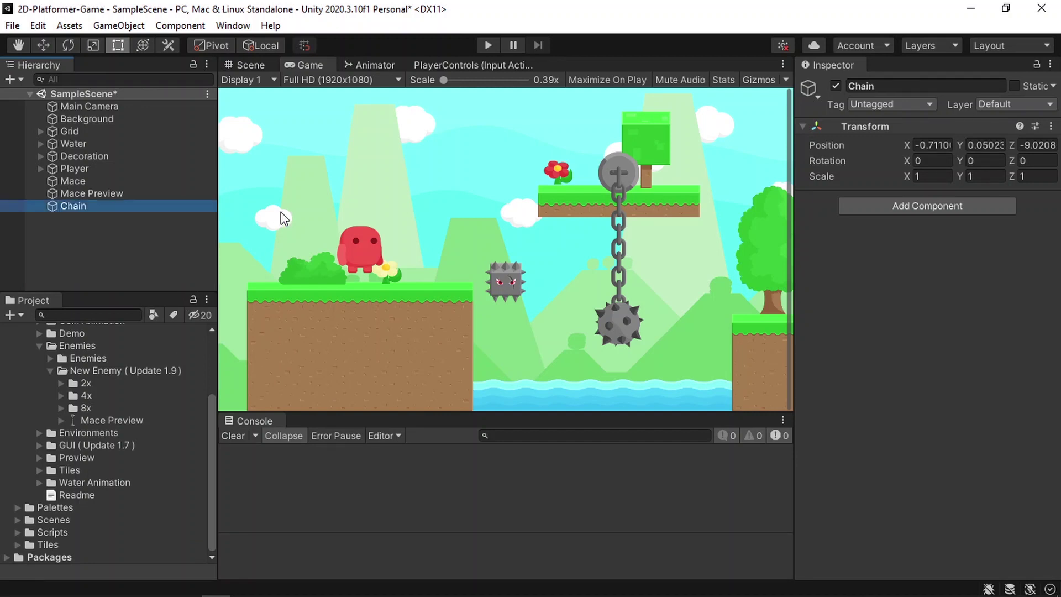
# Reset the Chain and Mace Preview transforms to the origin and frame the mace
pyautogui.click(259, 65)
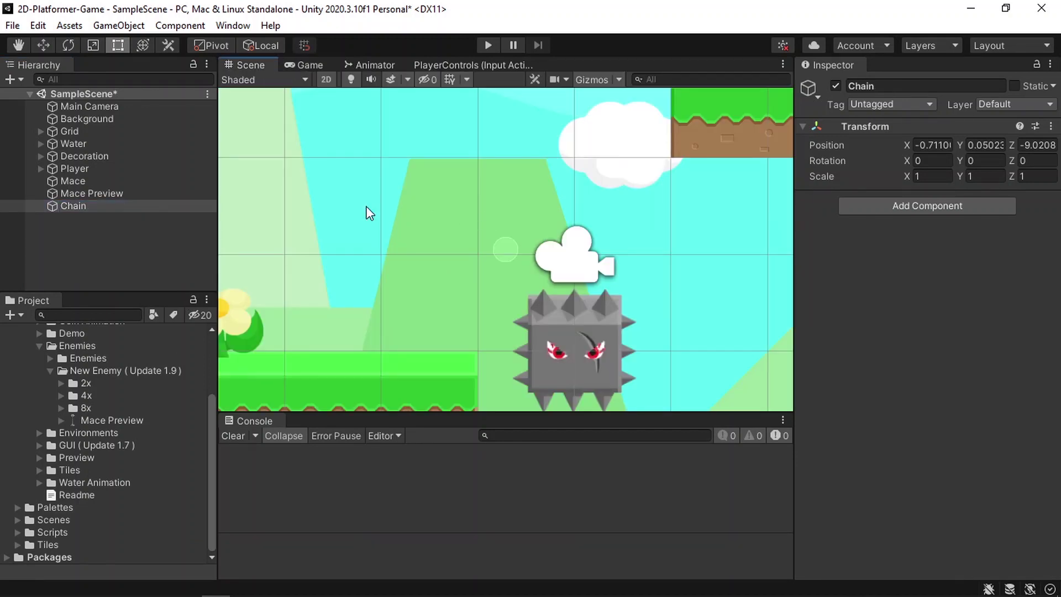
pyautogui.click(91, 205)
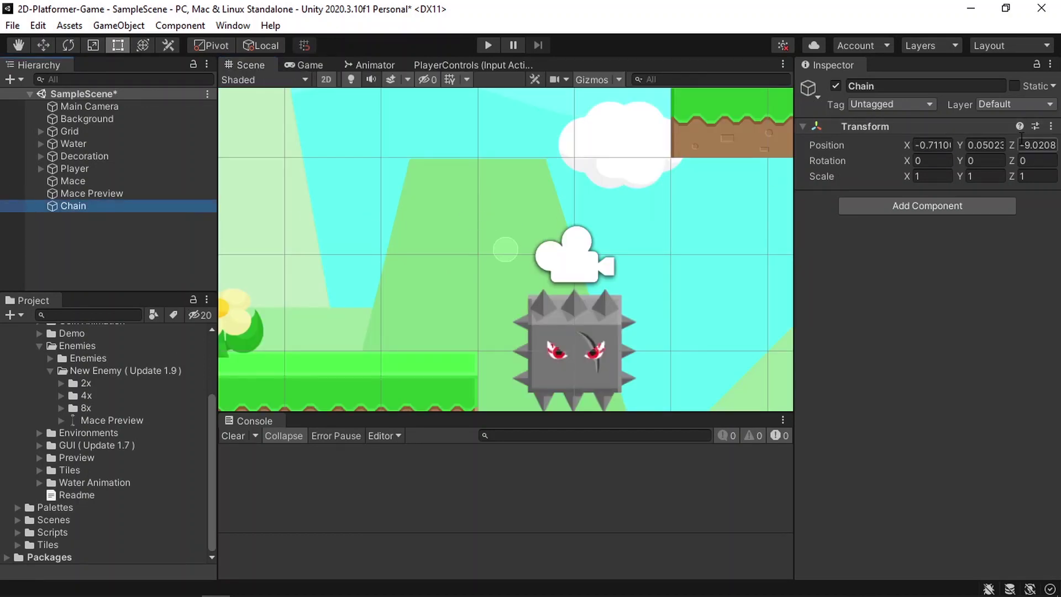
pyautogui.click(1050, 126)
pyautogui.click(1003, 148)
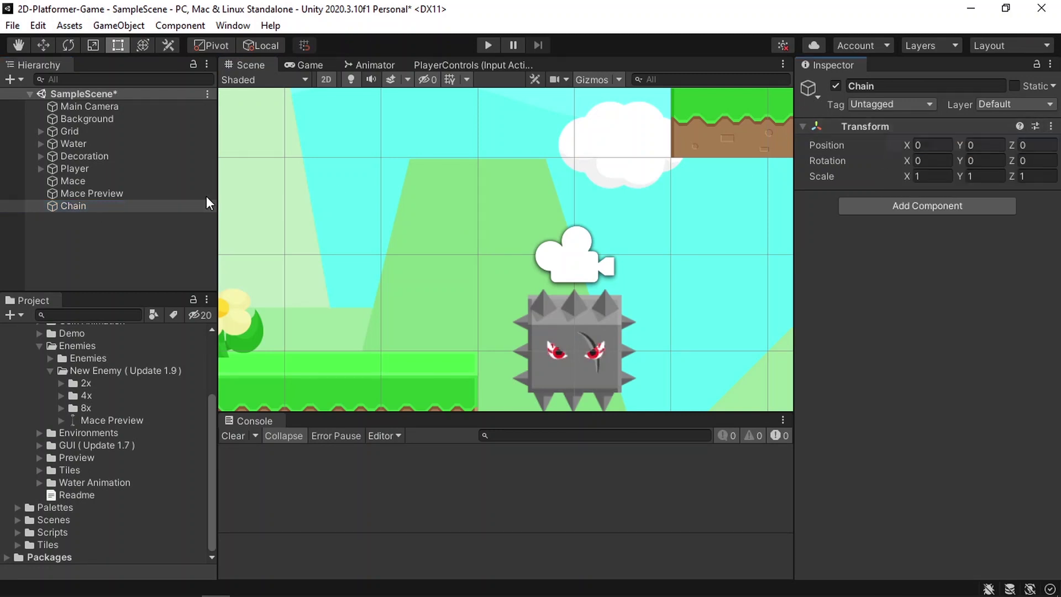
pyautogui.click(169, 193)
pyautogui.click(1051, 127)
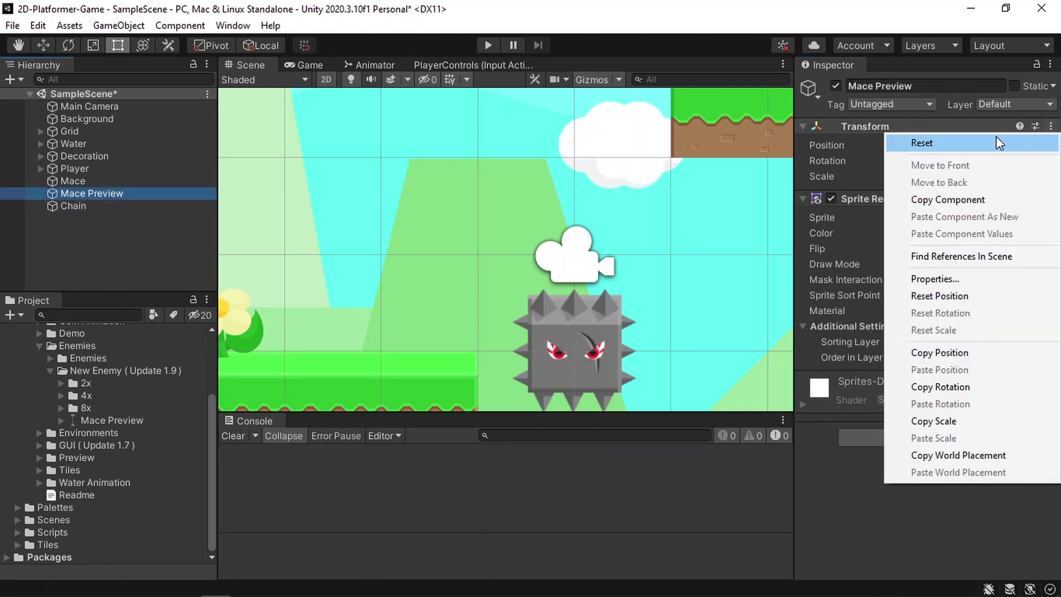
pyautogui.click(996, 138)
pyautogui.scroll(-2, 530, 172)
pyautogui.scroll(-2, 530, 171)
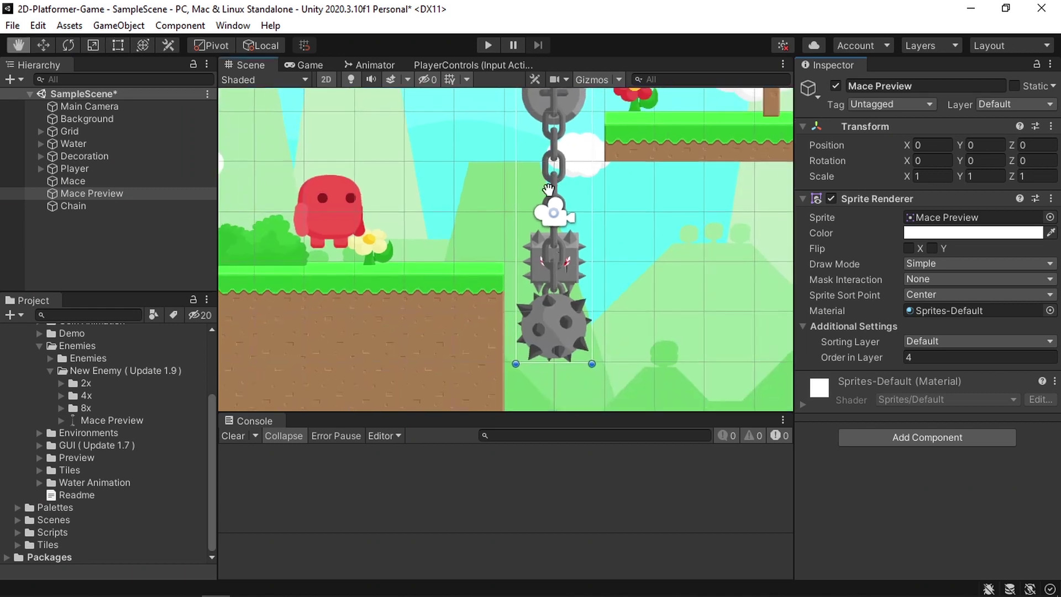
pyautogui.press('f')
# Raise Chain to the mace's anchor point and make Mace Preview its child
pyautogui.click(112, 206)
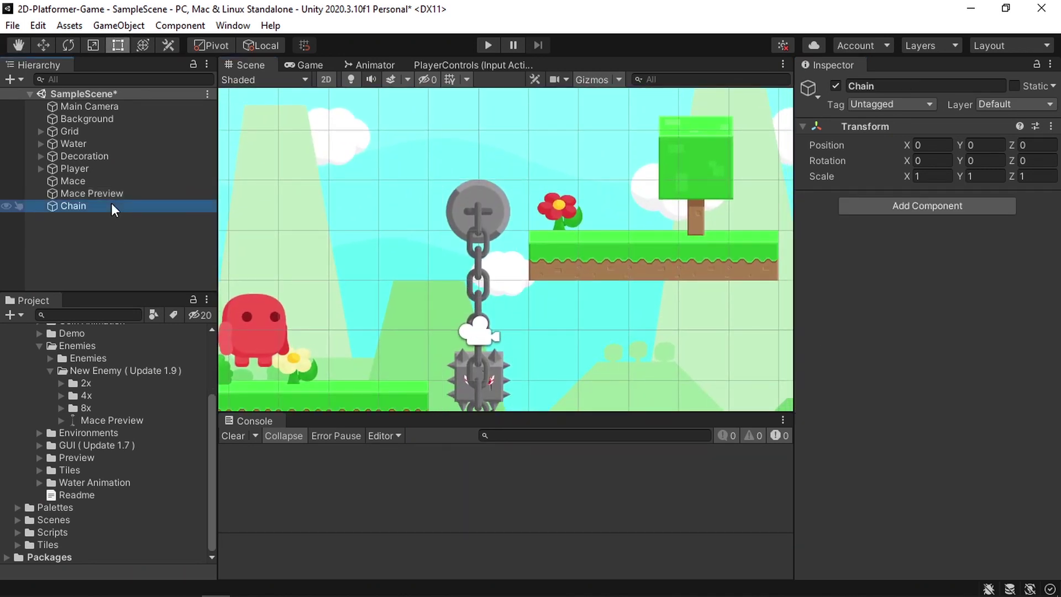
pyautogui.scroll(-1, 492, 284)
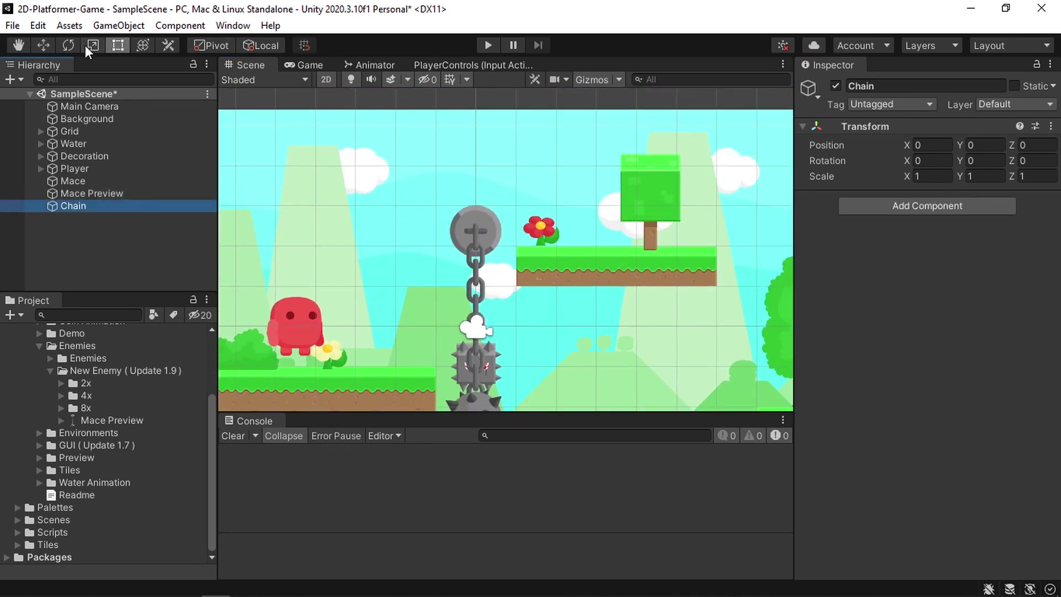
pyautogui.click(43, 45)
pyautogui.scroll(3, 450, 271)
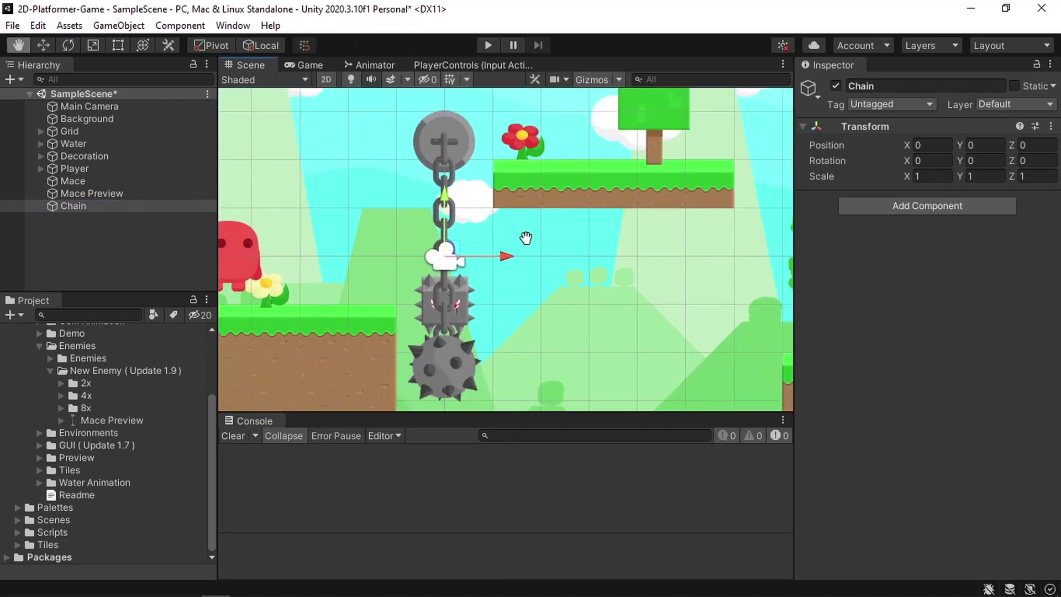
pyautogui.moveTo(447, 250); pyautogui.dragTo(448, 283, button='middle')
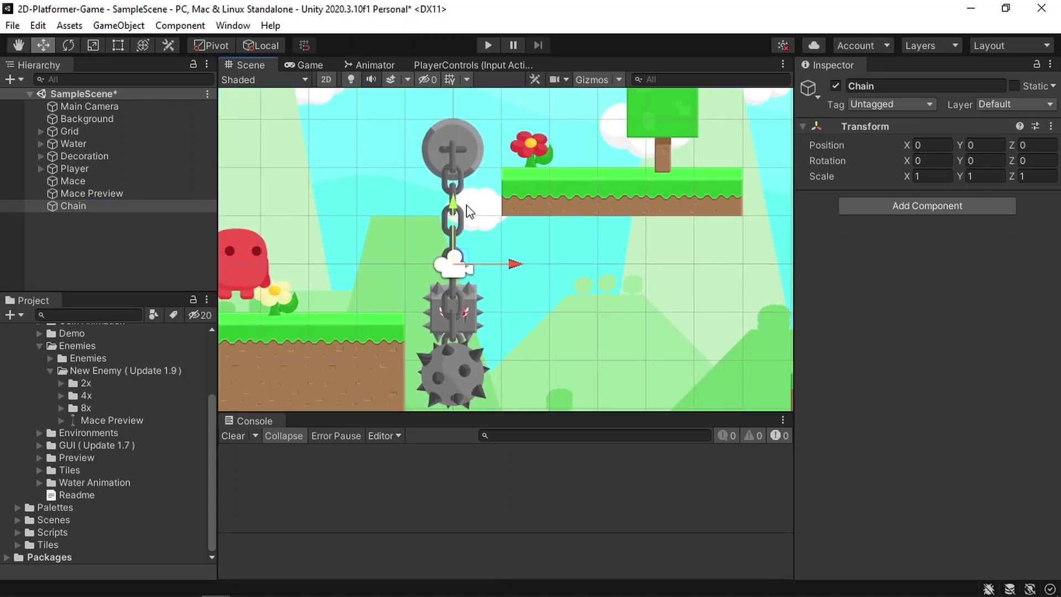
pyautogui.moveTo(464, 201); pyautogui.dragTo(463, 87)
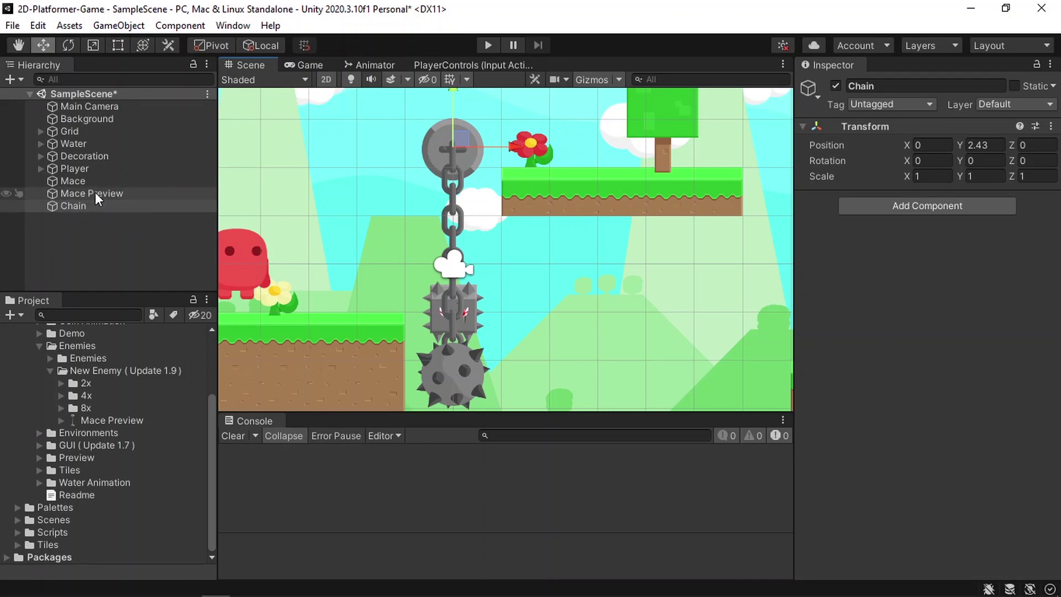
pyautogui.moveTo(95, 194)
pyautogui.mouseDown()
pyautogui.moveTo(115, 208)
pyautogui.moveTo(87, 203)
pyautogui.mouseUp()
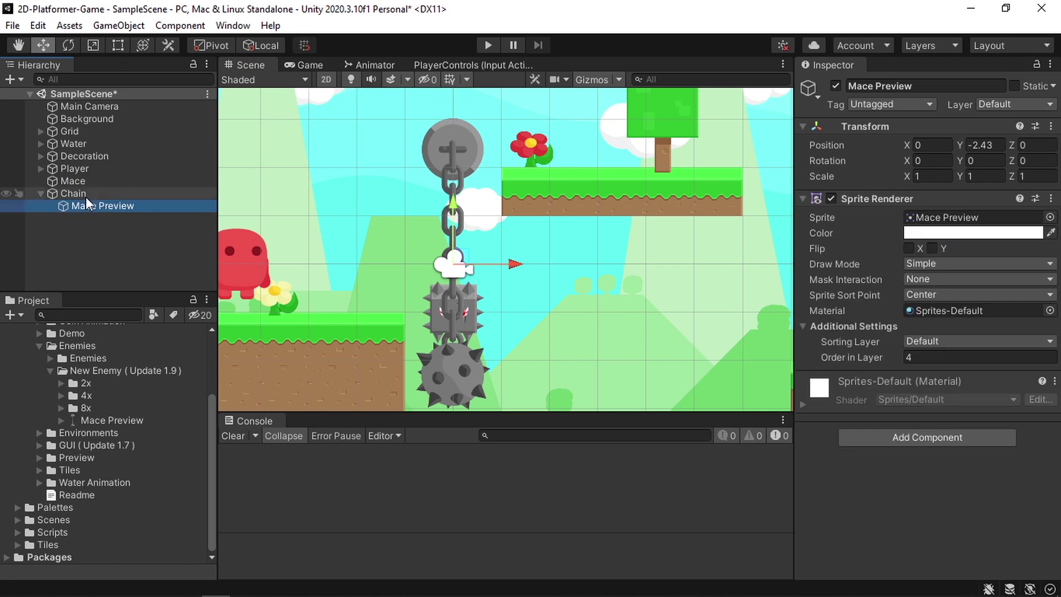
# Test the Chain pivot swing, reset Z rotation to 0, and set Position X 3.41
pyautogui.click(98, 191)
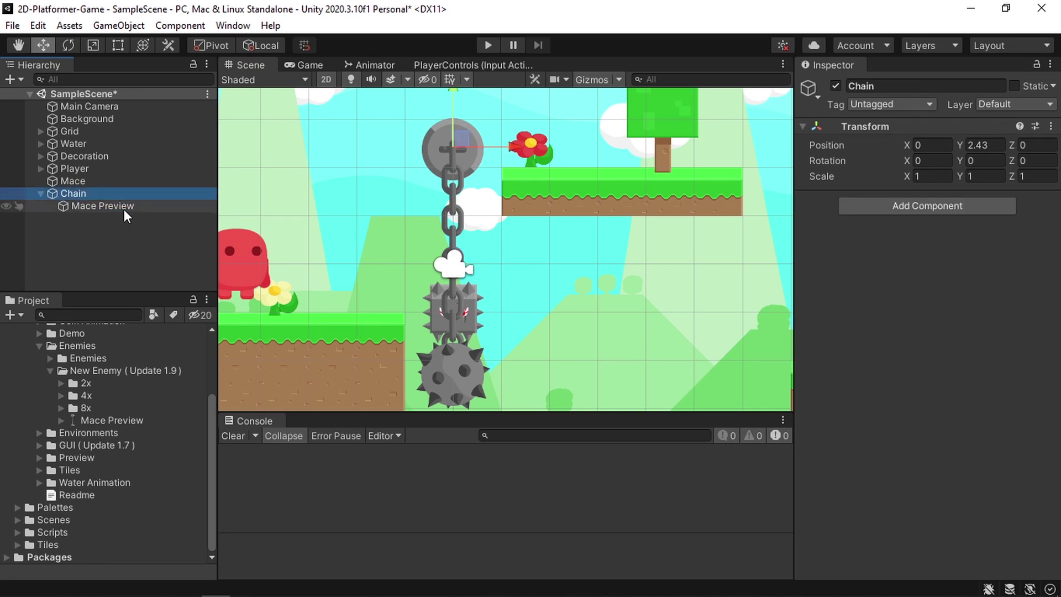
pyautogui.moveTo(1016, 161); pyautogui.dragTo(947, 168)
pyautogui.click(1050, 161)
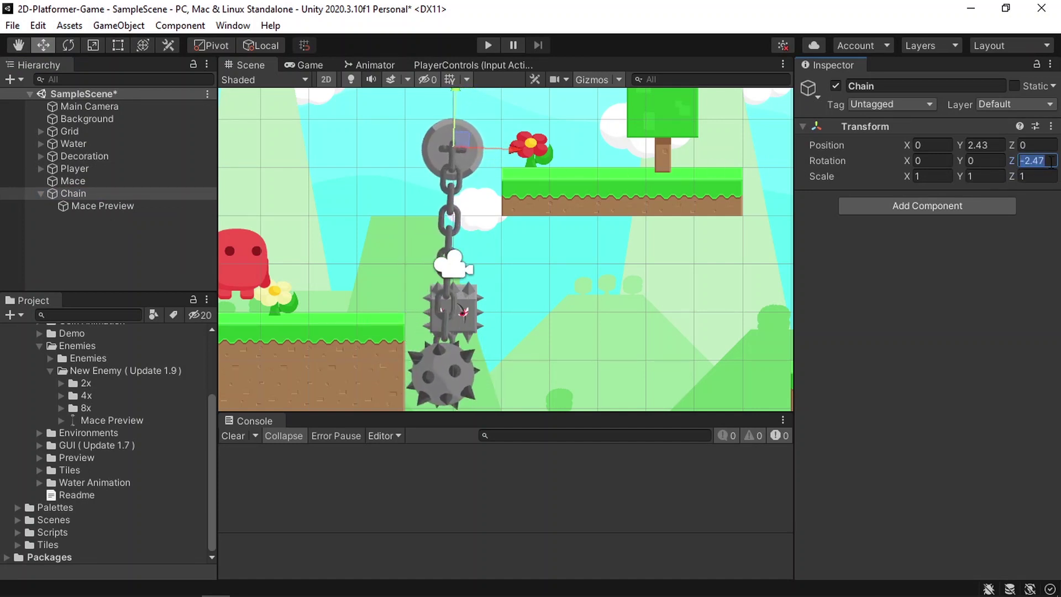
pyautogui.write('0')
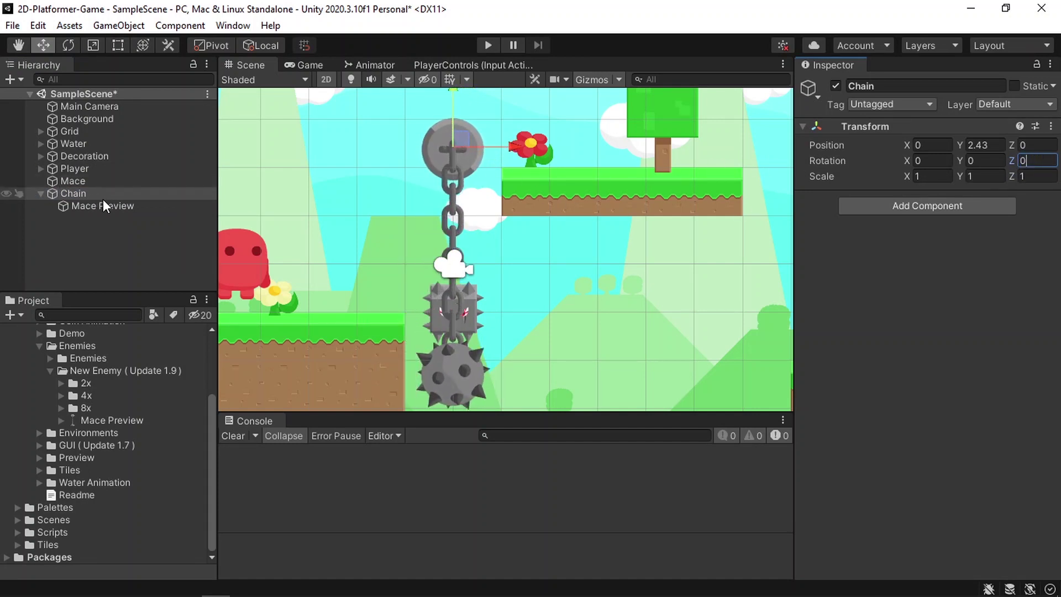
pyautogui.click(313, 62)
pyautogui.moveTo(908, 144); pyautogui.dragTo(1000, 149)
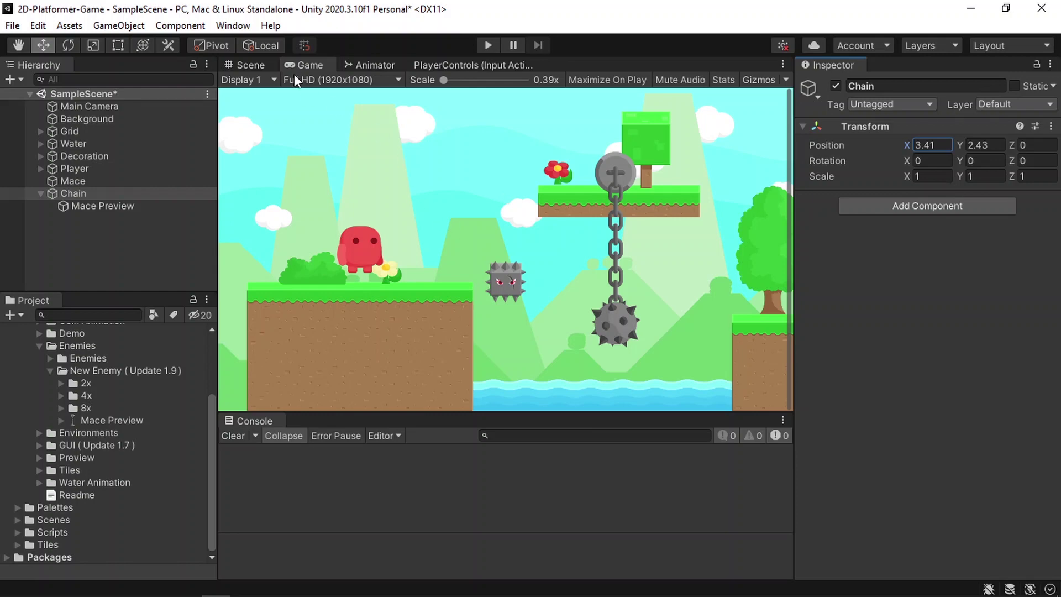
# Open the Animation window and dock it up and to the right
pyautogui.click(232, 26)
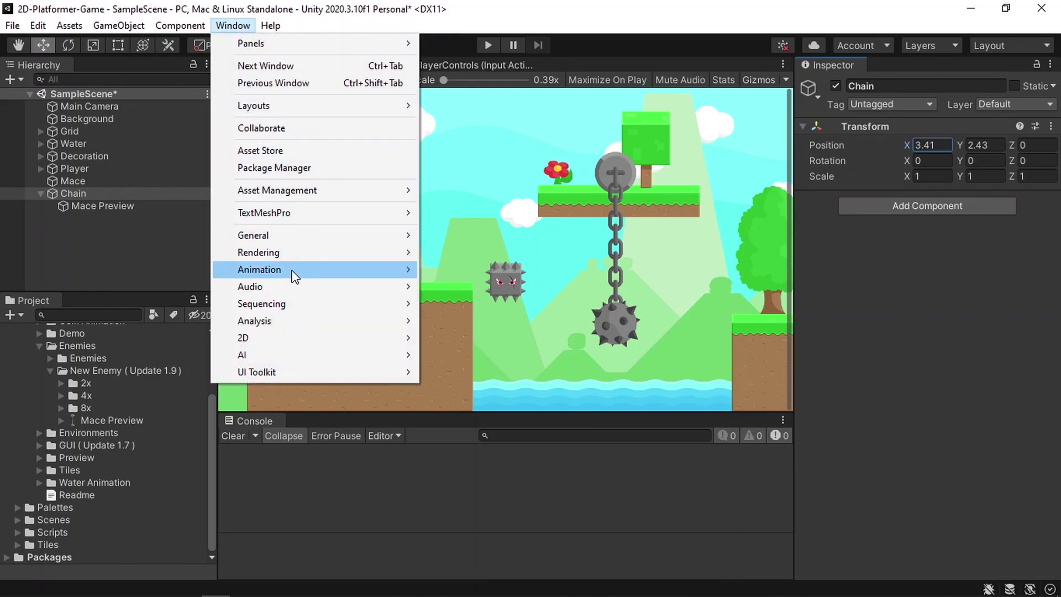
pyautogui.moveTo(292, 269)
pyautogui.click(480, 270)
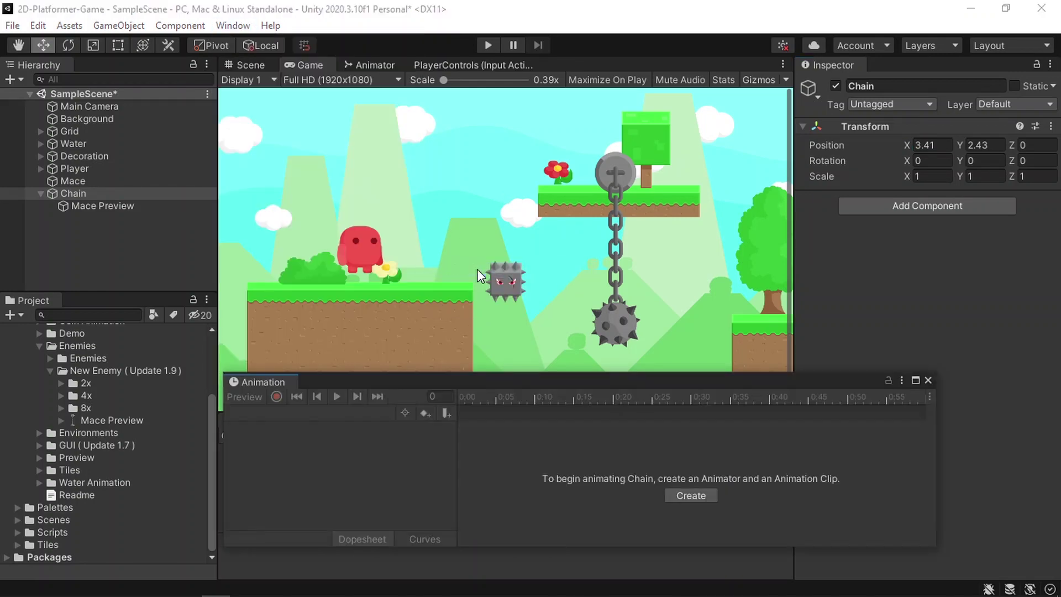
pyautogui.moveTo(396, 380); pyautogui.dragTo(458, 346)
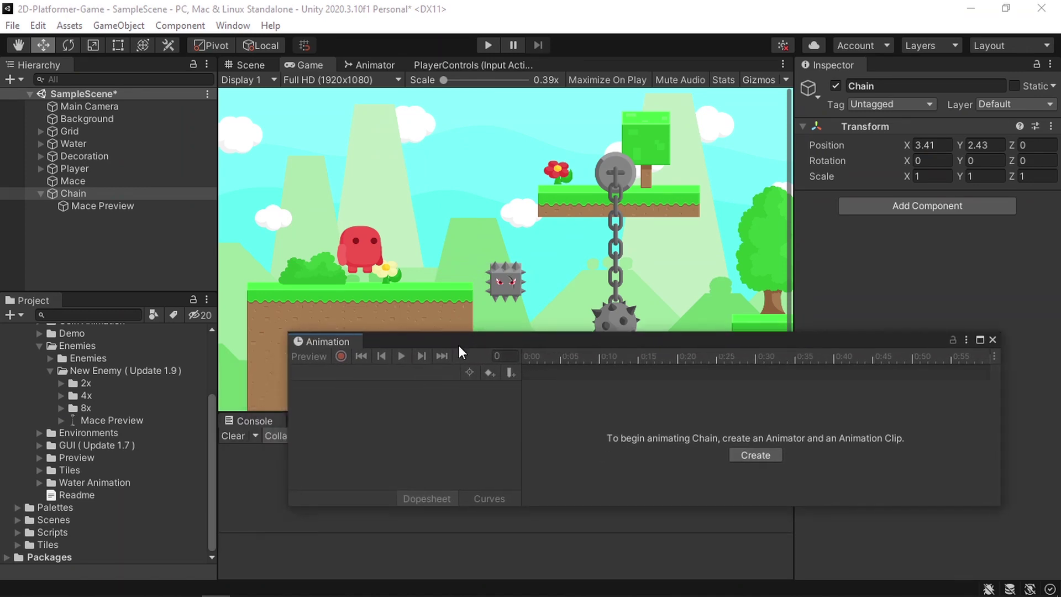
# Create a Chain animation clip saved in Assets/Animation/Enemies
pyautogui.click(748, 454)
pyautogui.doubleClick(651, 157)
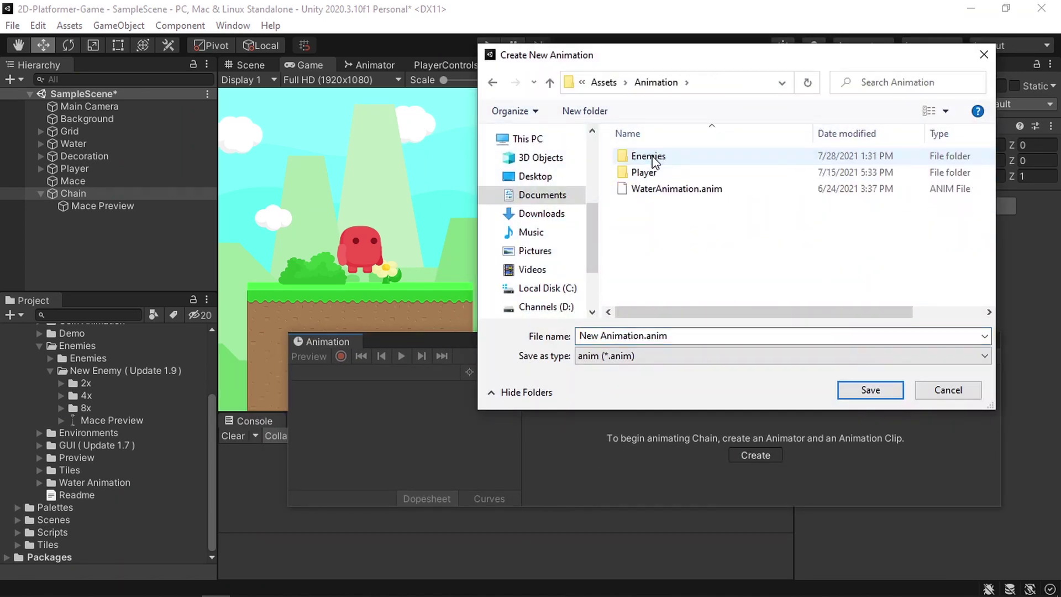
pyautogui.doubleClick(649, 157)
pyautogui.click(634, 336)
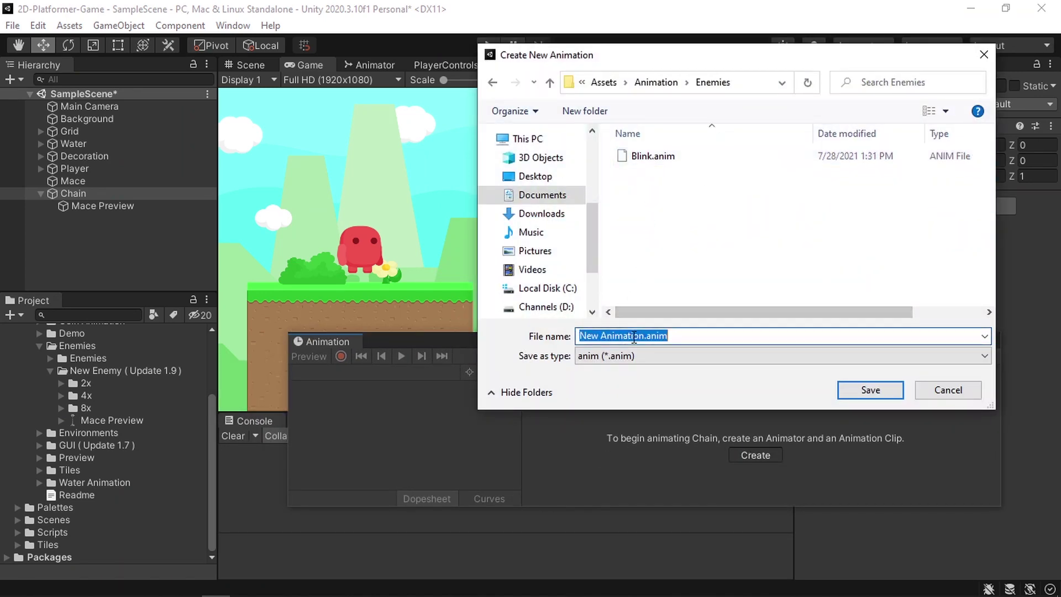
pyautogui.write('Chain')
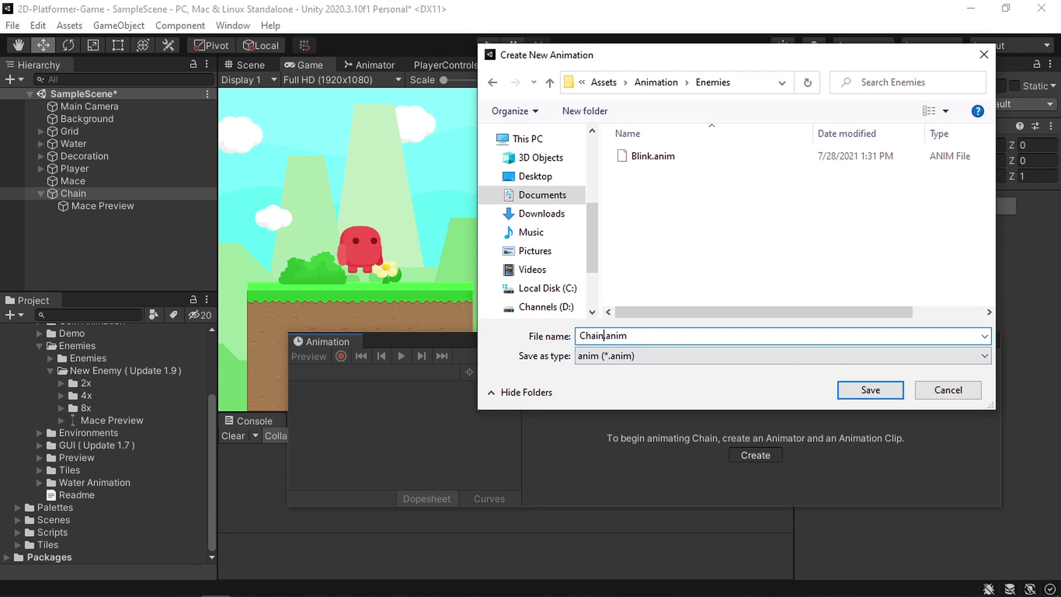
pyautogui.click(886, 391)
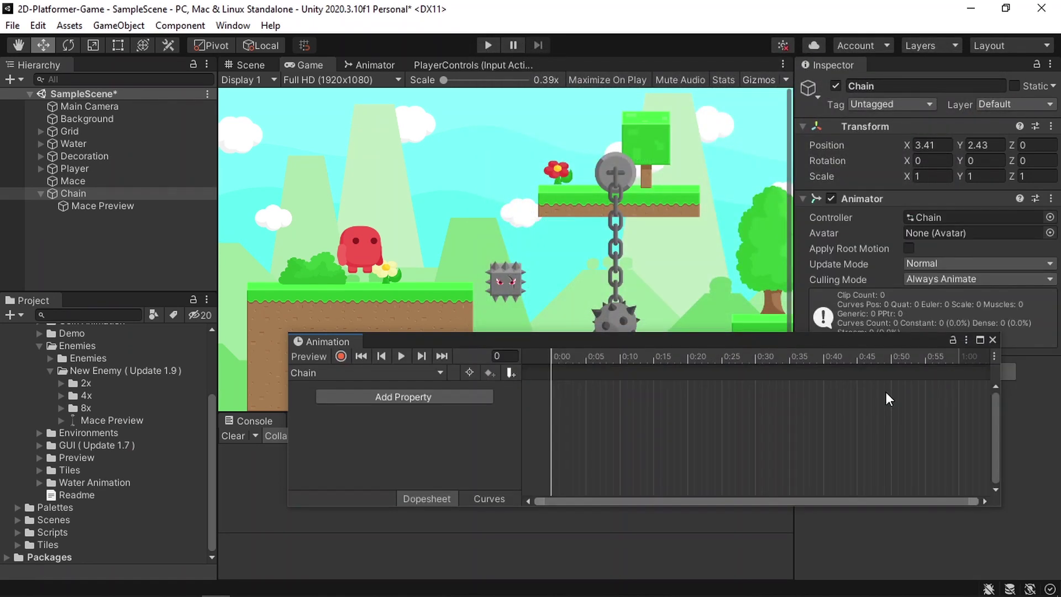
# Start recording and key Chain Z rotation 0 at frame 0 and 30 at frame 20
pyautogui.click(341, 356)
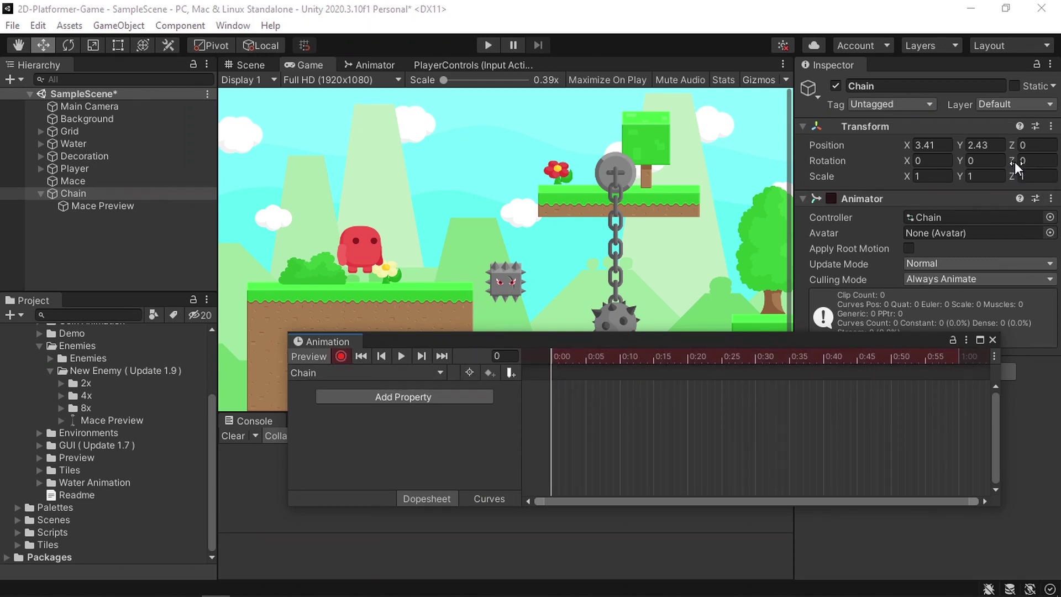
pyautogui.moveTo(1015, 161); pyautogui.dragTo(950, 157)
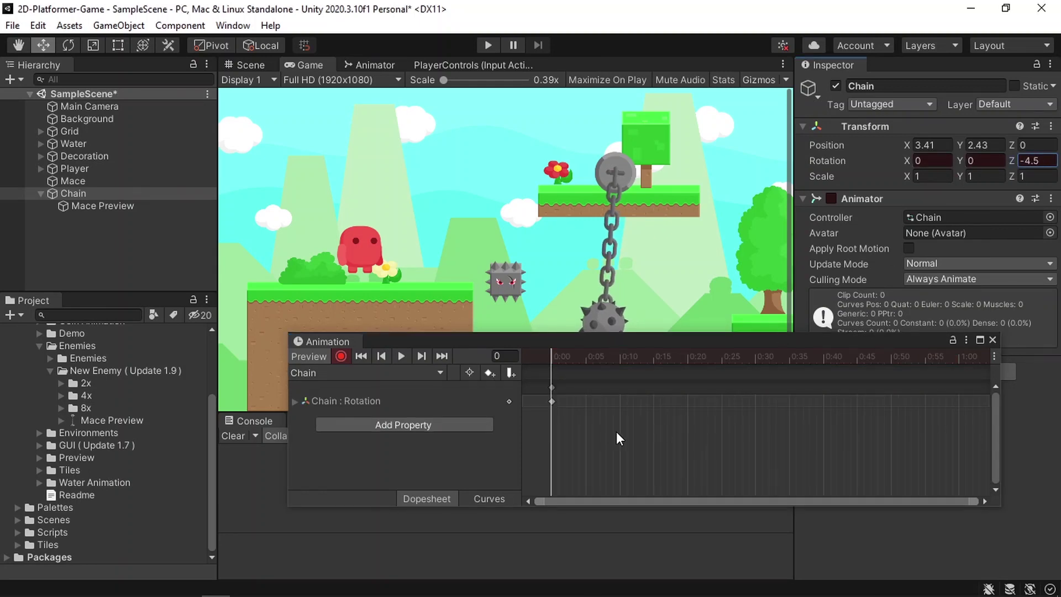
pyautogui.click(1044, 162)
pyautogui.write('0')
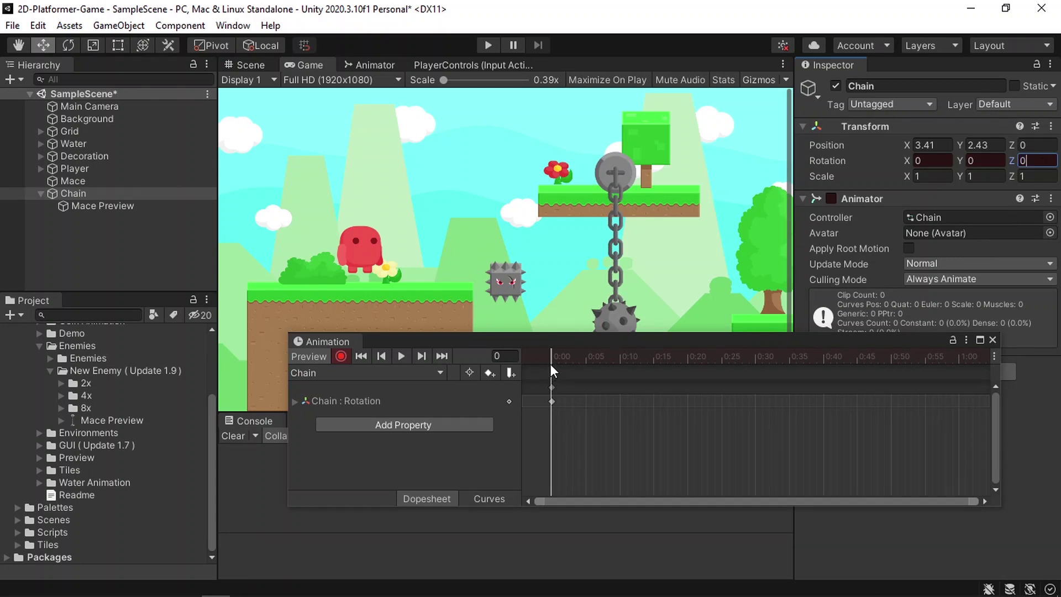
pyautogui.click(508, 354)
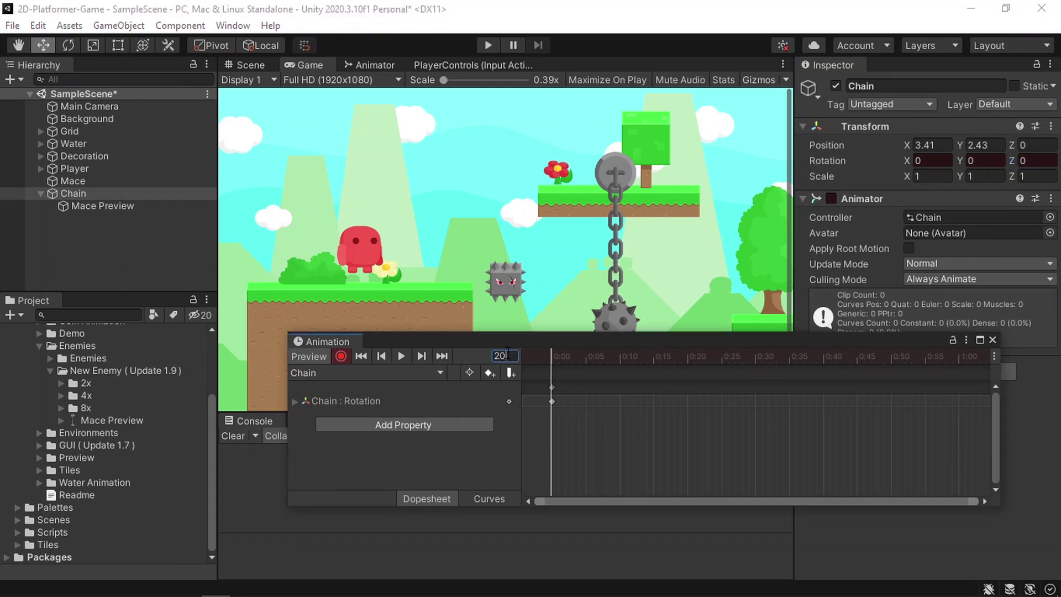
pyautogui.write('20')
pyautogui.press('Return')
pyautogui.click(1041, 160)
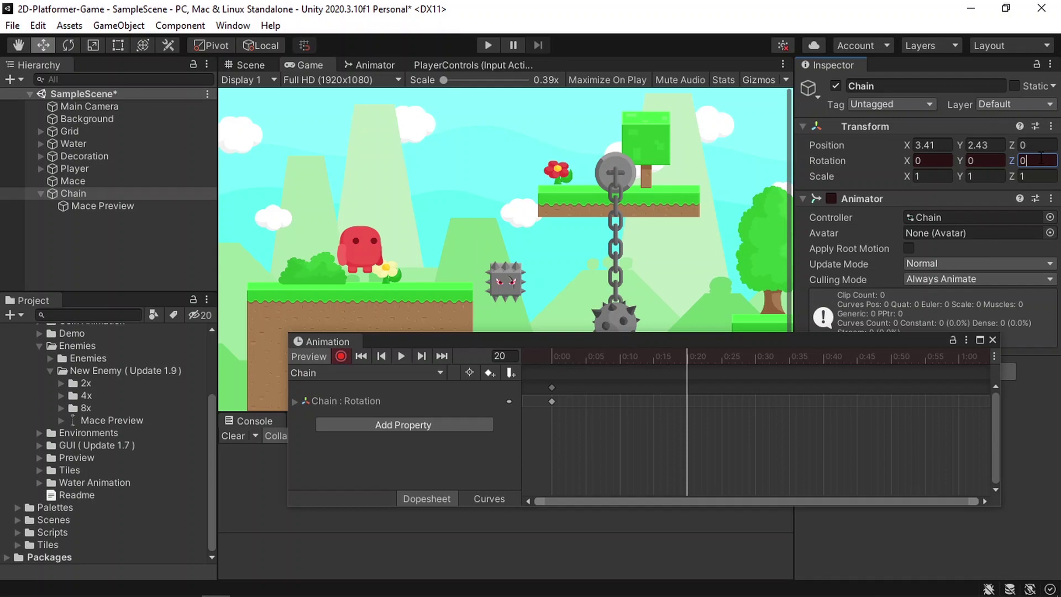
pyautogui.write('30')
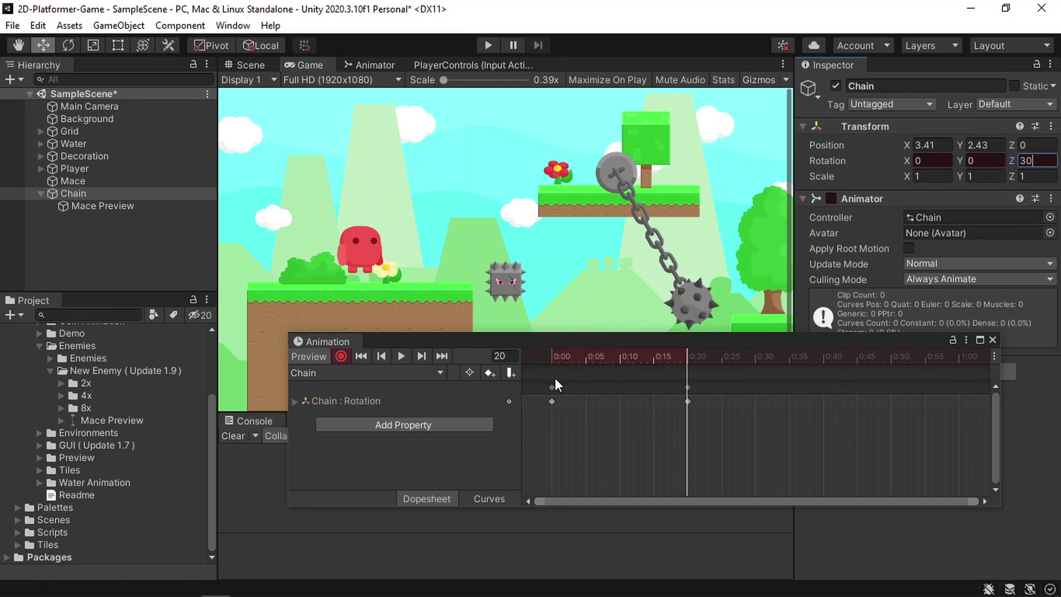
# Key Chain Z rotation 0 at frame 40 and -30 at frame 60
pyautogui.click(514, 356)
pyautogui.write('40')
pyautogui.press('Return')
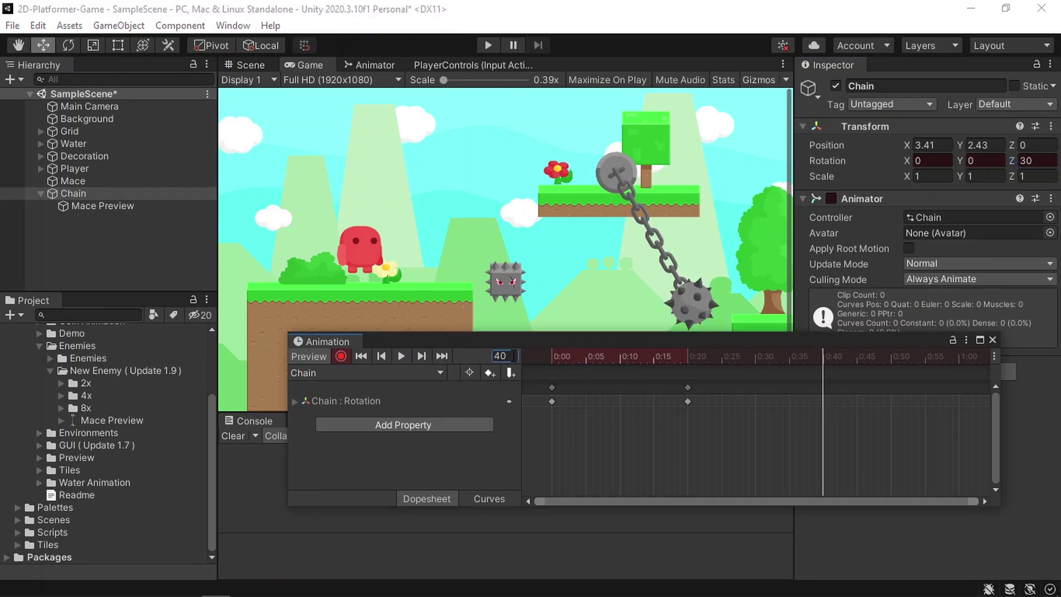
pyautogui.click(1026, 161)
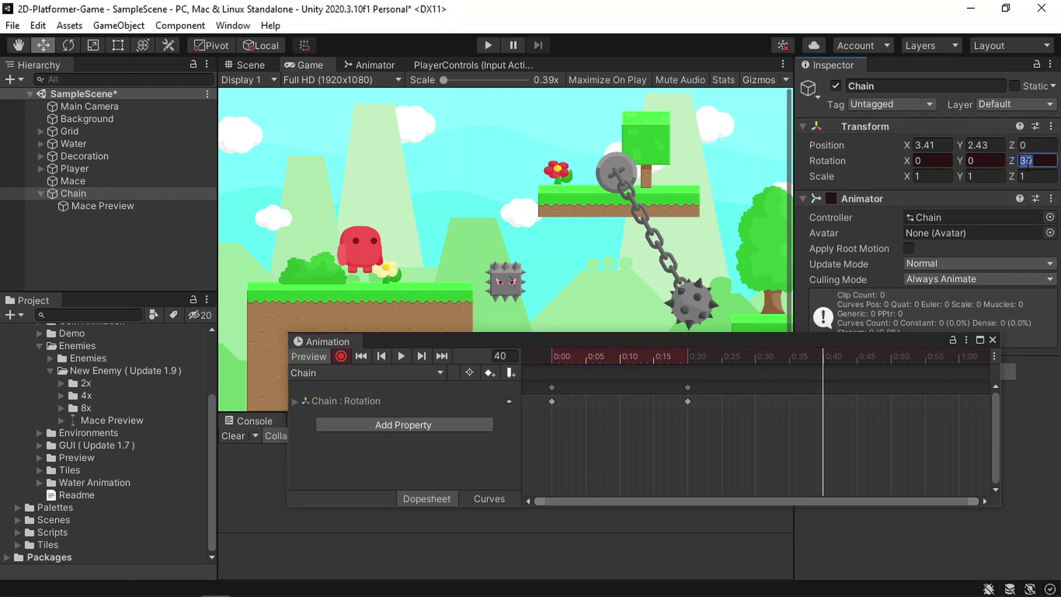
pyautogui.write('0')
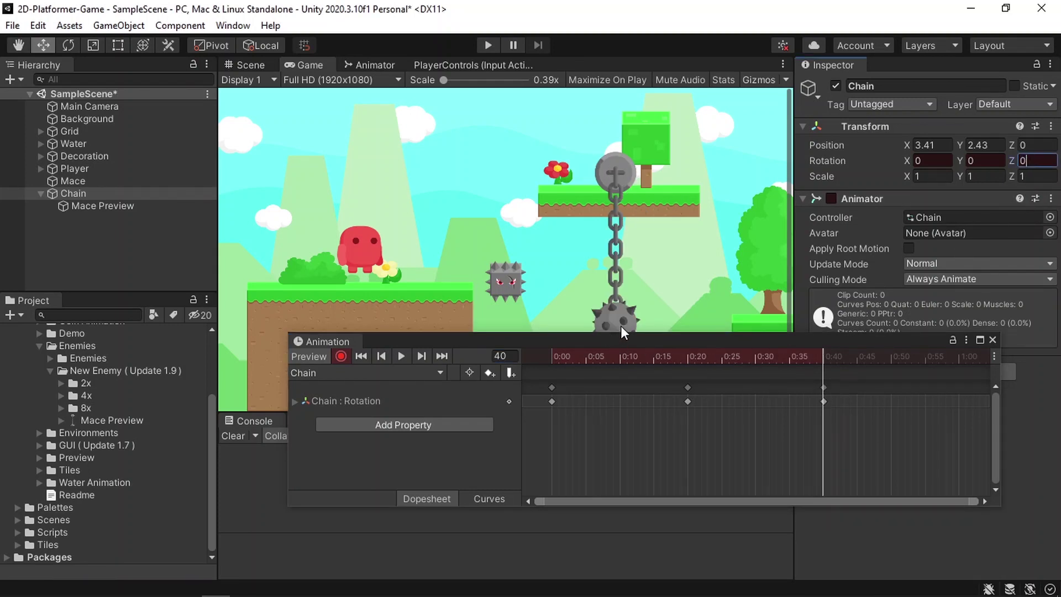
pyautogui.click(508, 358)
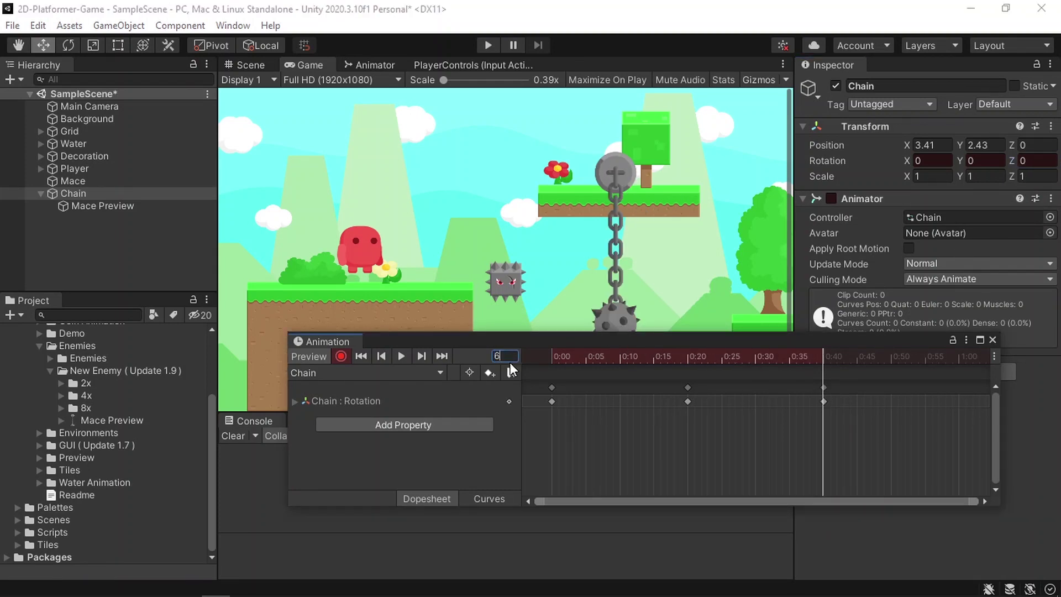
pyautogui.write('60')
pyautogui.press('Return')
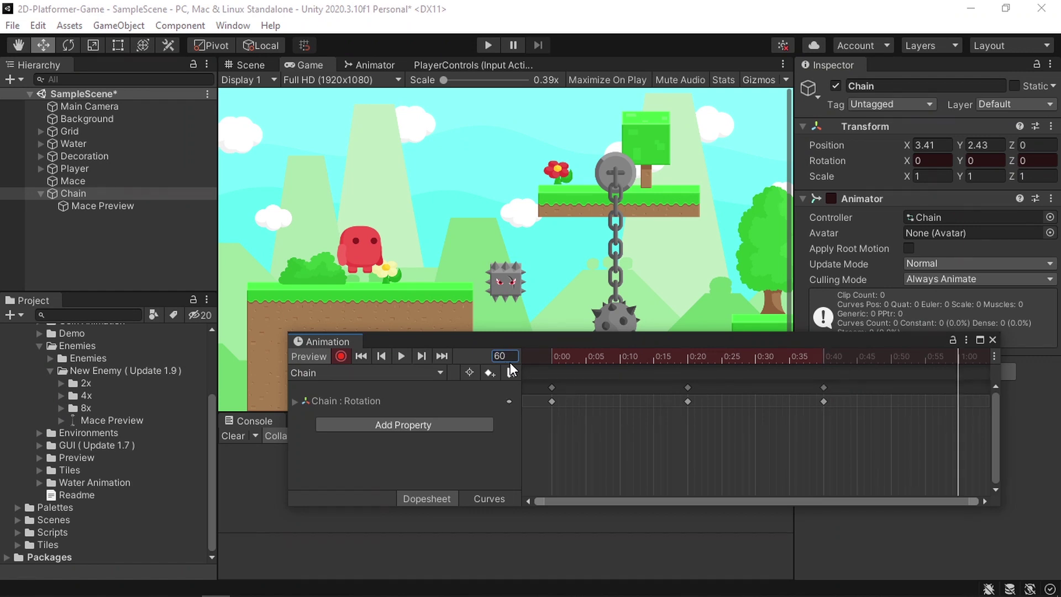
pyautogui.click(1033, 162)
pyautogui.write('-30')
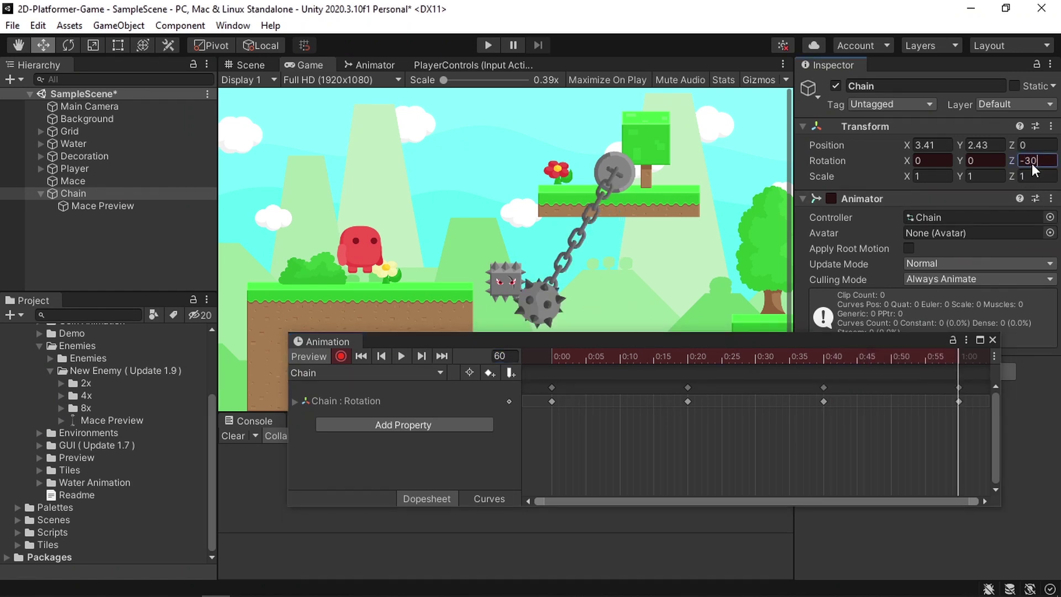
# Key Z rotation 0 at frame 80, preview the swing, and close the timeline
pyautogui.scroll(-3, 801, 402)
pyautogui.click(500, 356)
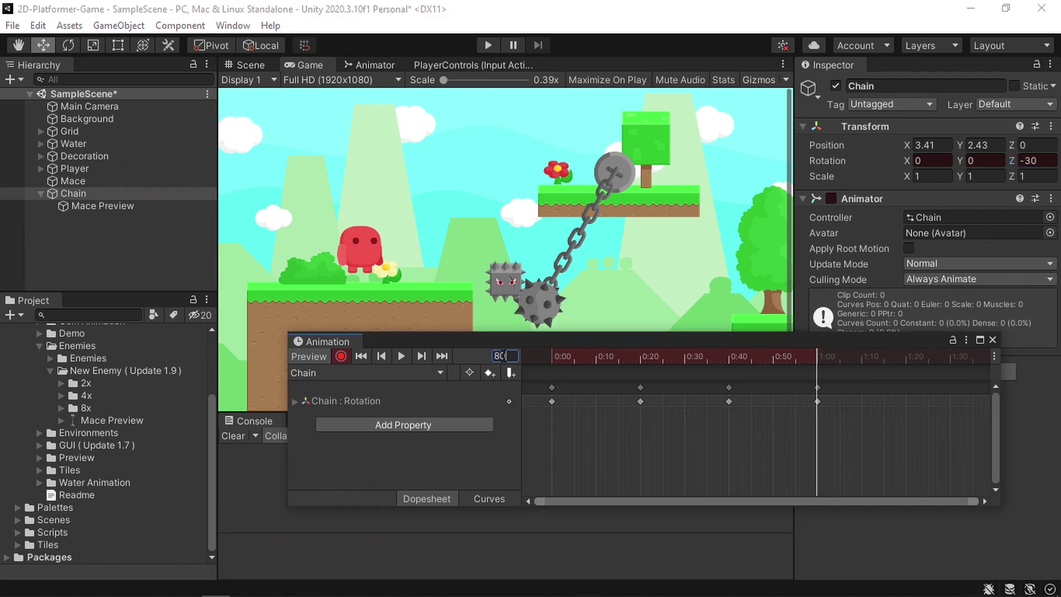
pyautogui.write('80')
pyautogui.press('Return')
pyautogui.click(1039, 161)
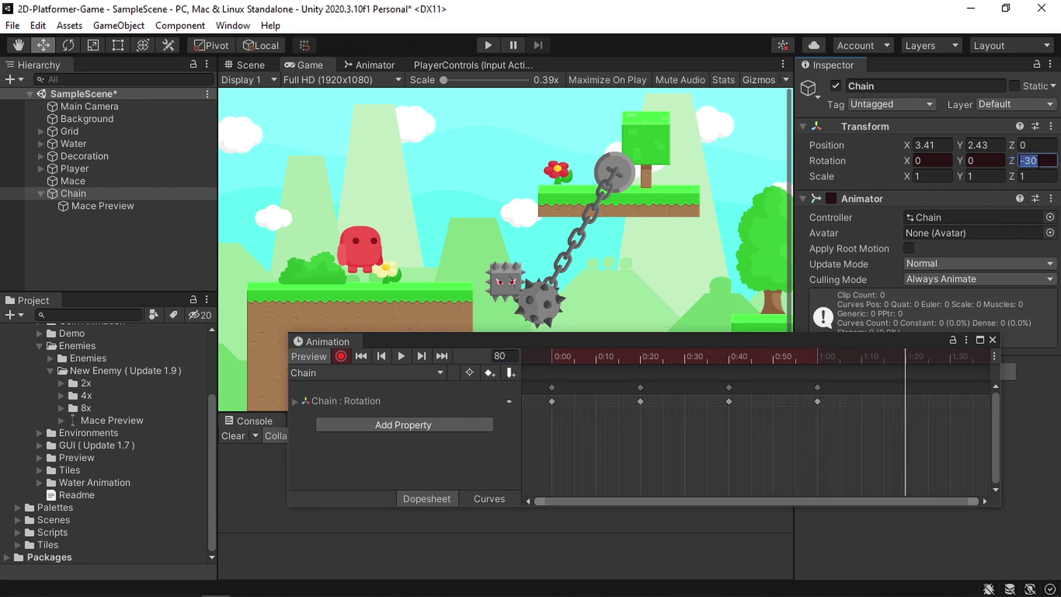
pyautogui.write('0')
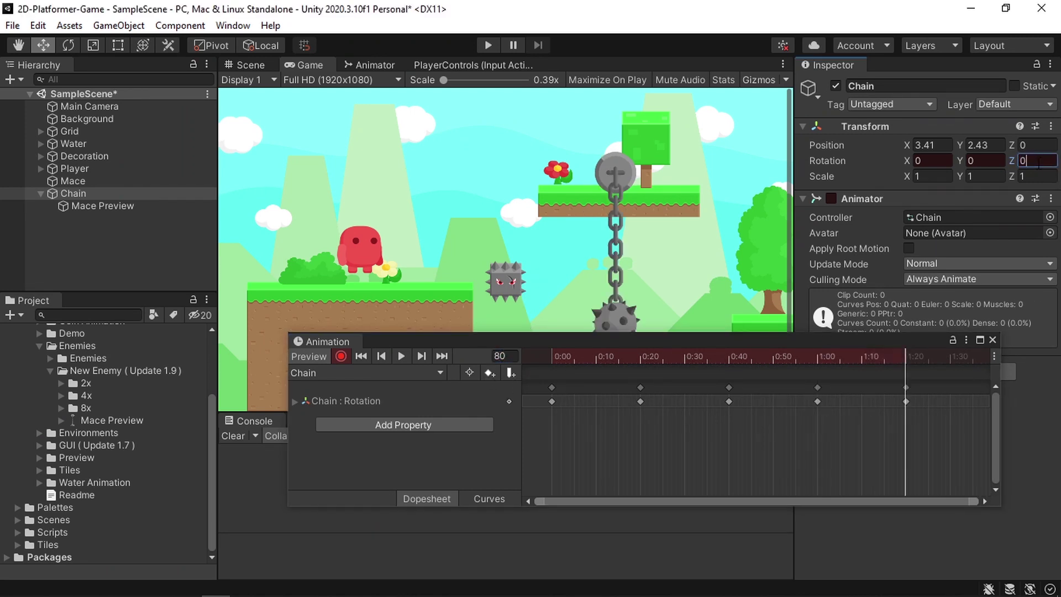
pyautogui.click(397, 357)
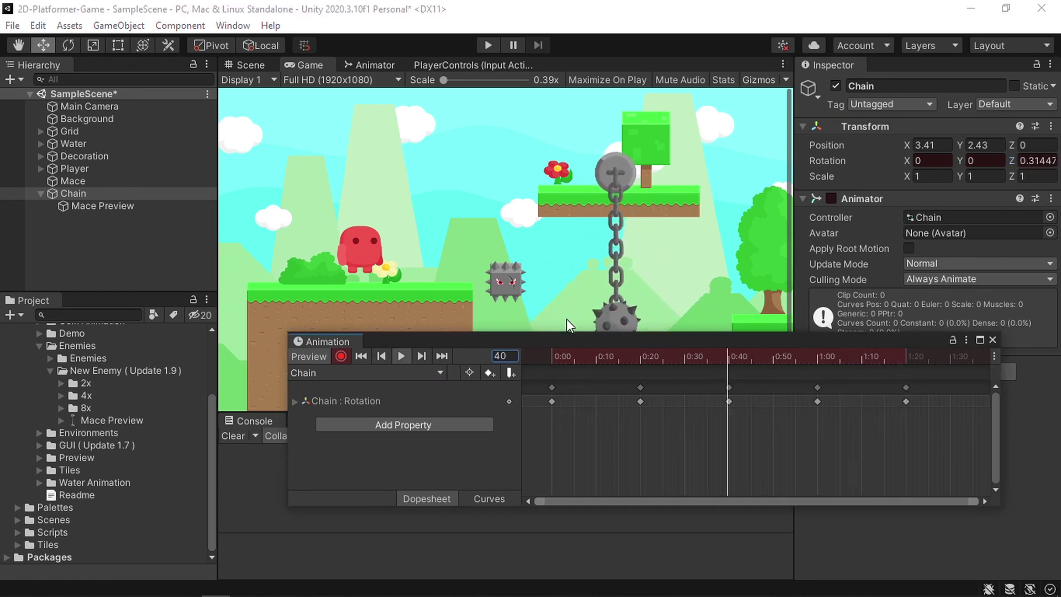
pyautogui.click(992, 339)
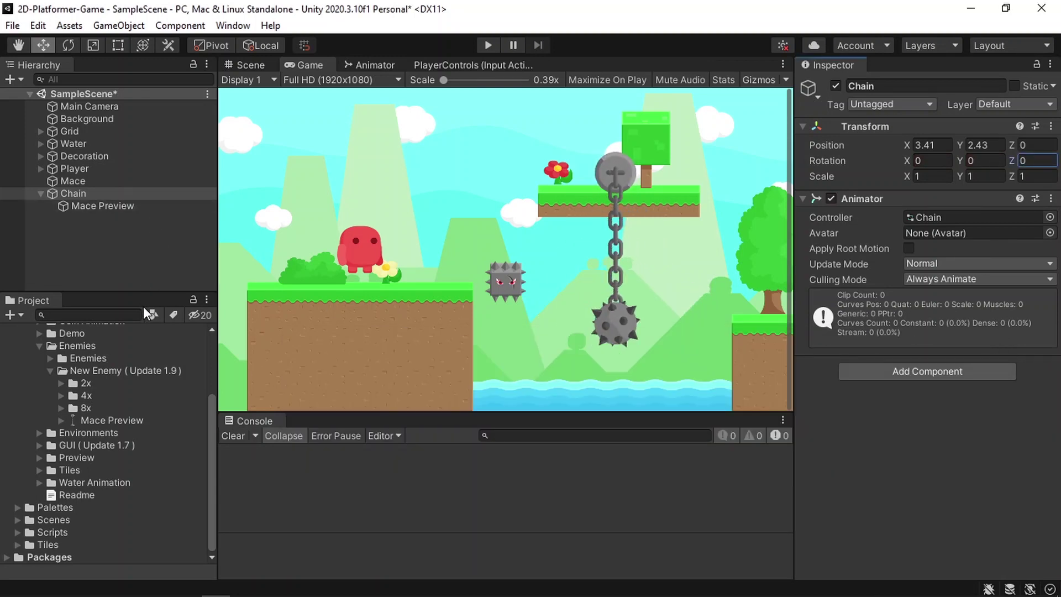
# Set the Chain animator state's Speed to 0.5
pyautogui.scroll(4, 130, 406)
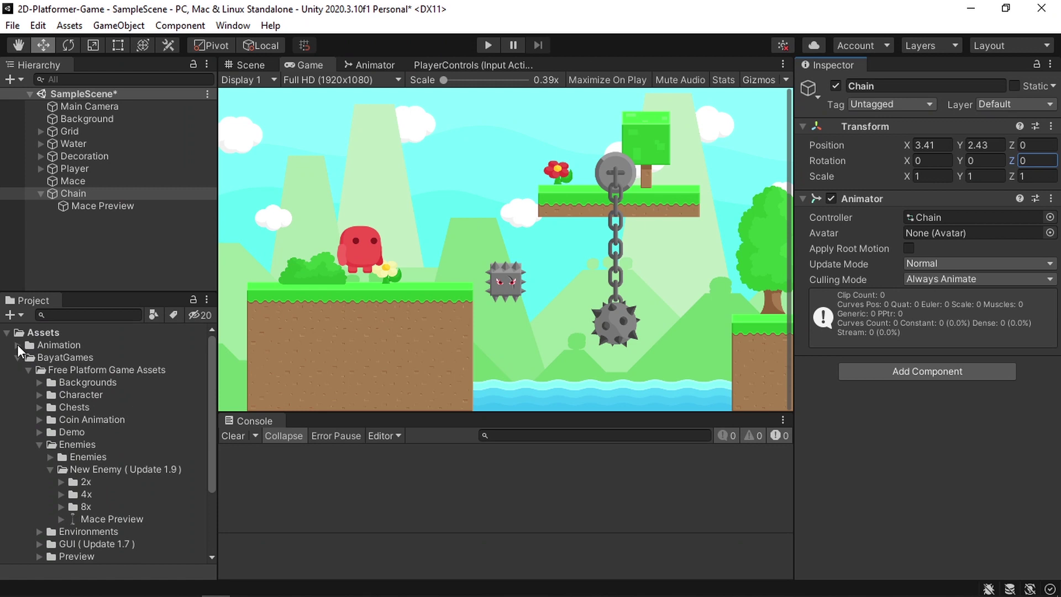
pyautogui.click(943, 217)
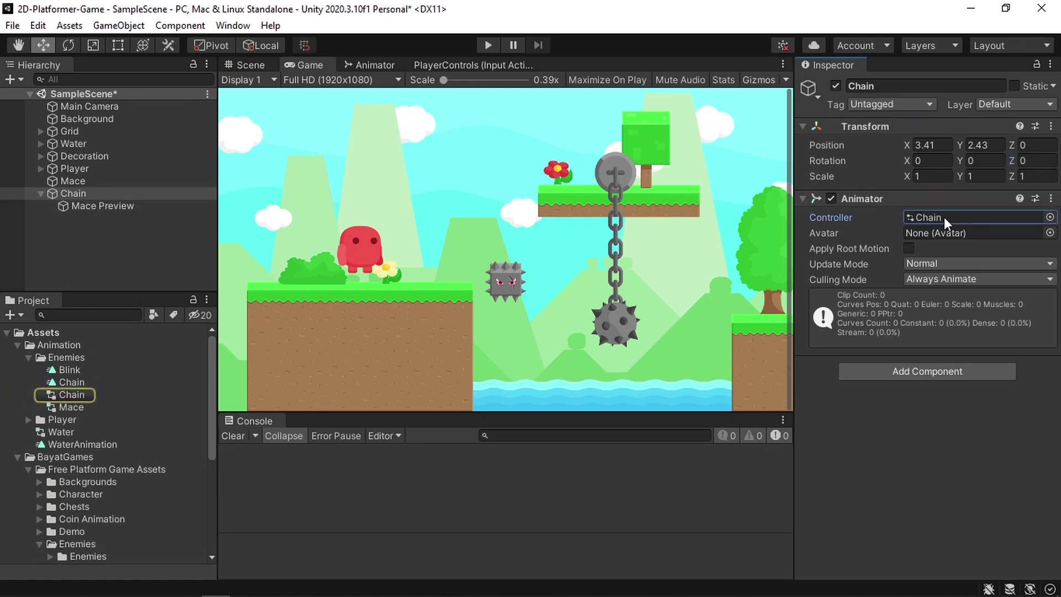
pyautogui.doubleClick(79, 394)
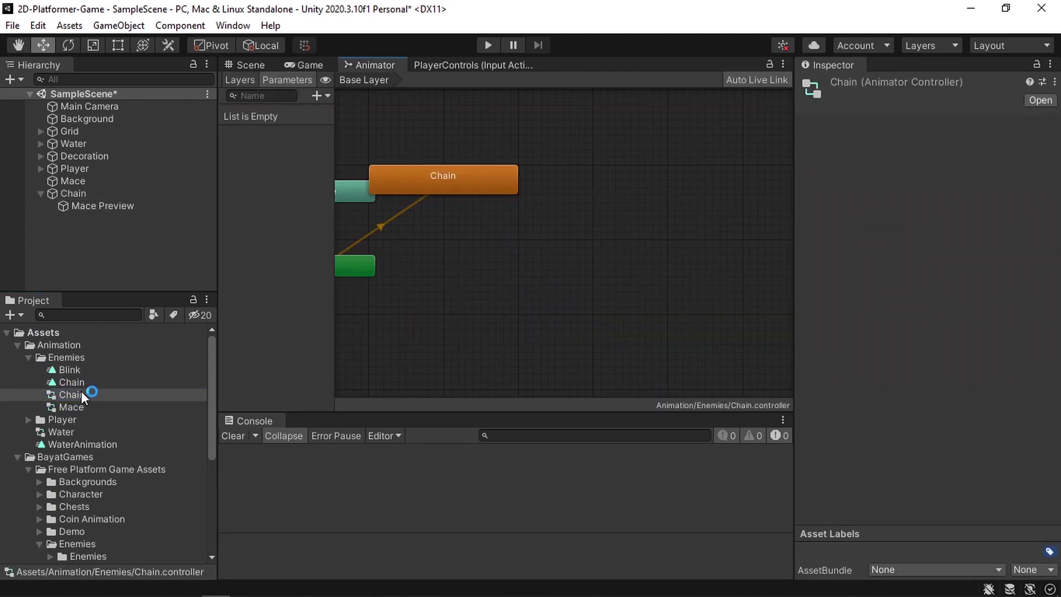
pyautogui.doubleClick(471, 182)
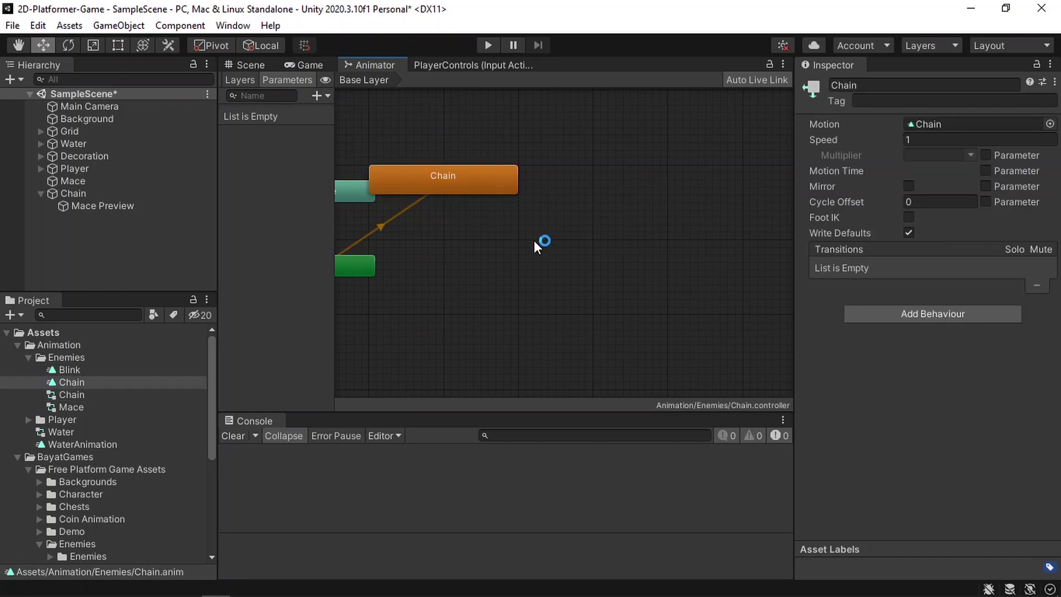
pyautogui.click(501, 189)
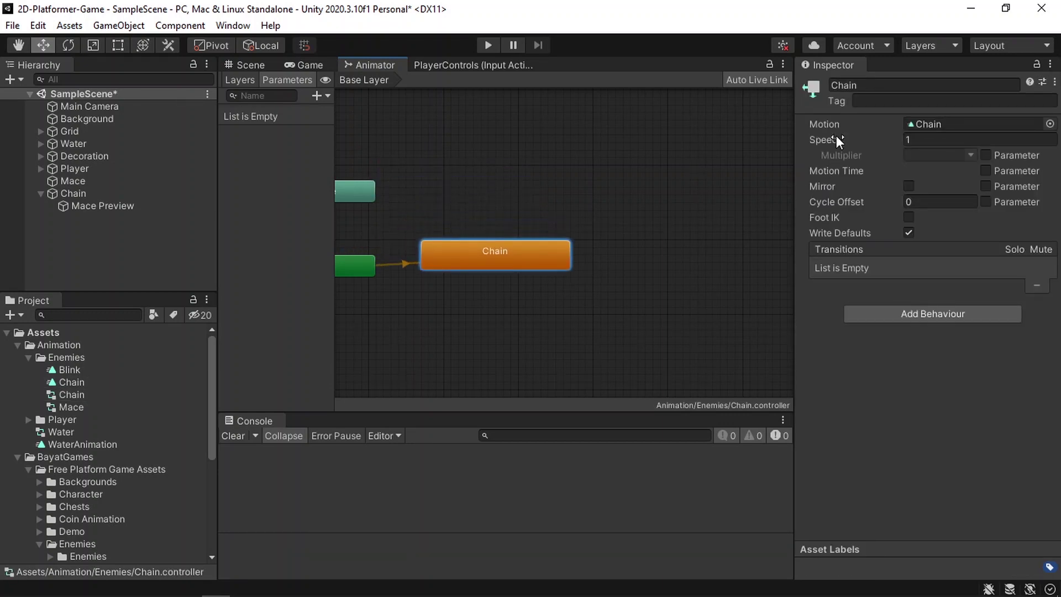
pyautogui.click(948, 140)
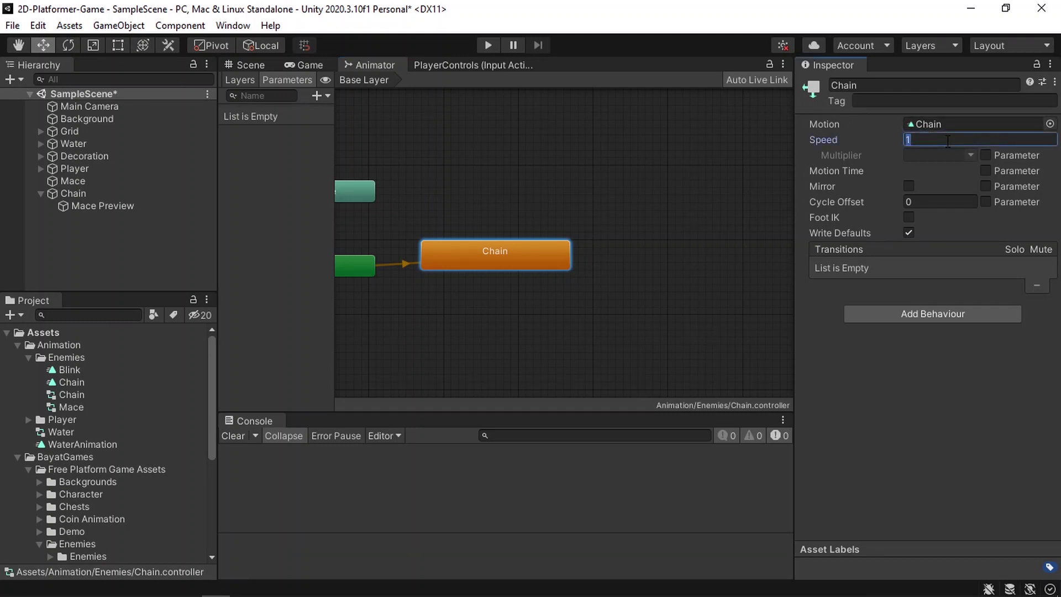
pyautogui.write('0.5')
# Play-test the slower swing, then return to the Scene view focused on the mace
pyautogui.click(488, 47)
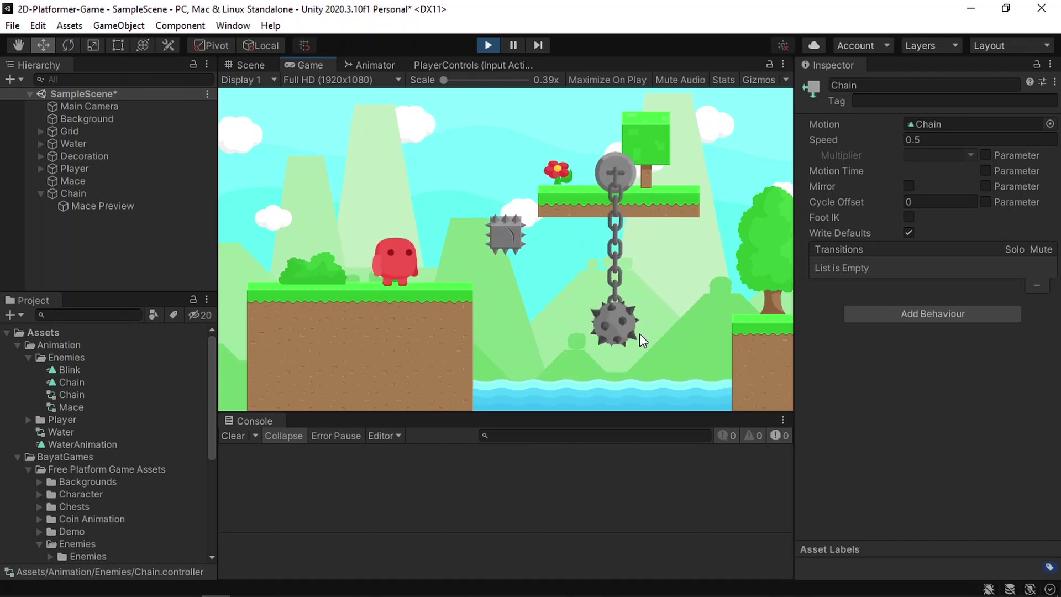
pyautogui.click(488, 45)
pyautogui.click(250, 65)
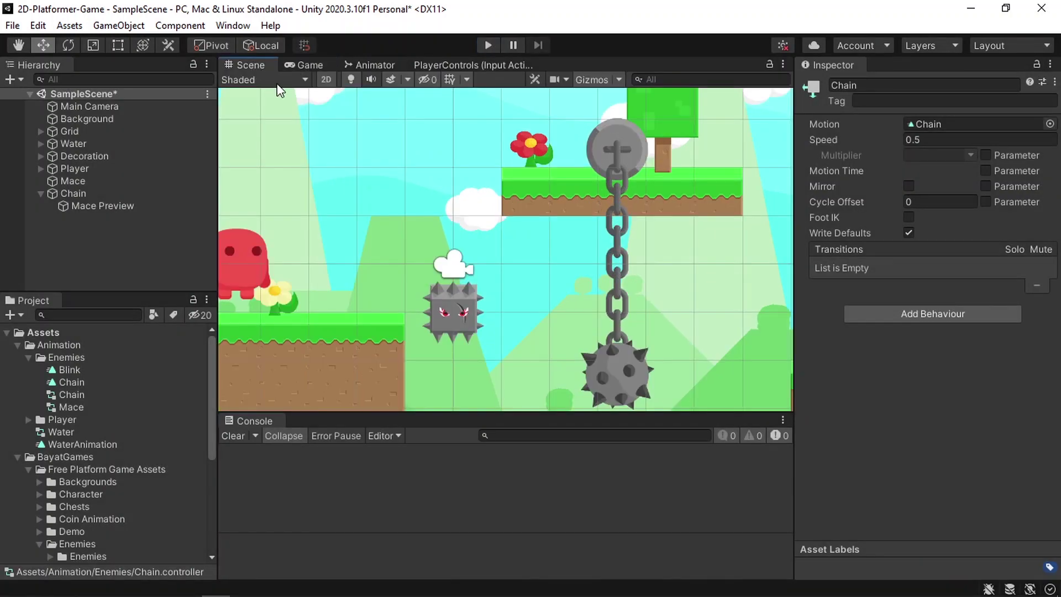
pyautogui.moveTo(619, 325); pyautogui.dragTo(535, 194, button='middle')
pyautogui.scroll(2, 547, 199)
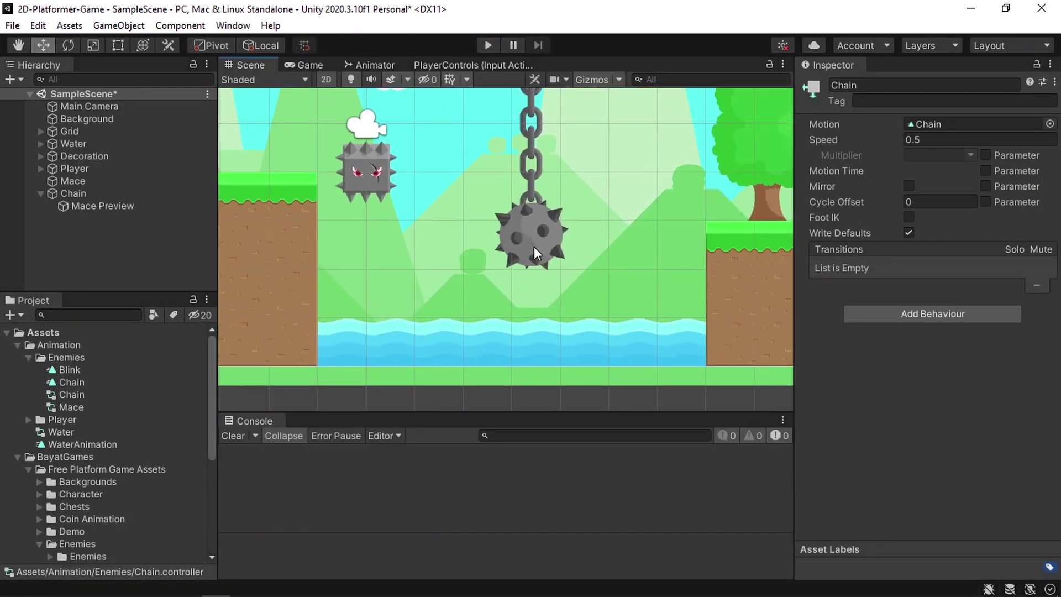
# Add a Circle Collider 2D component to Mace Preview
pyautogui.click(154, 207)
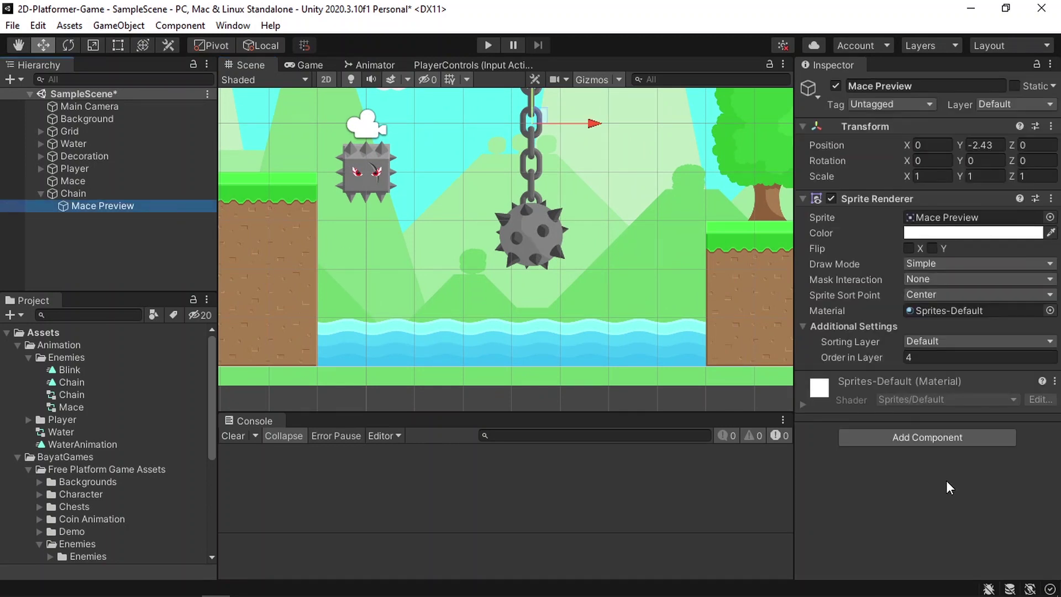
pyautogui.click(948, 438)
pyautogui.write('ci')
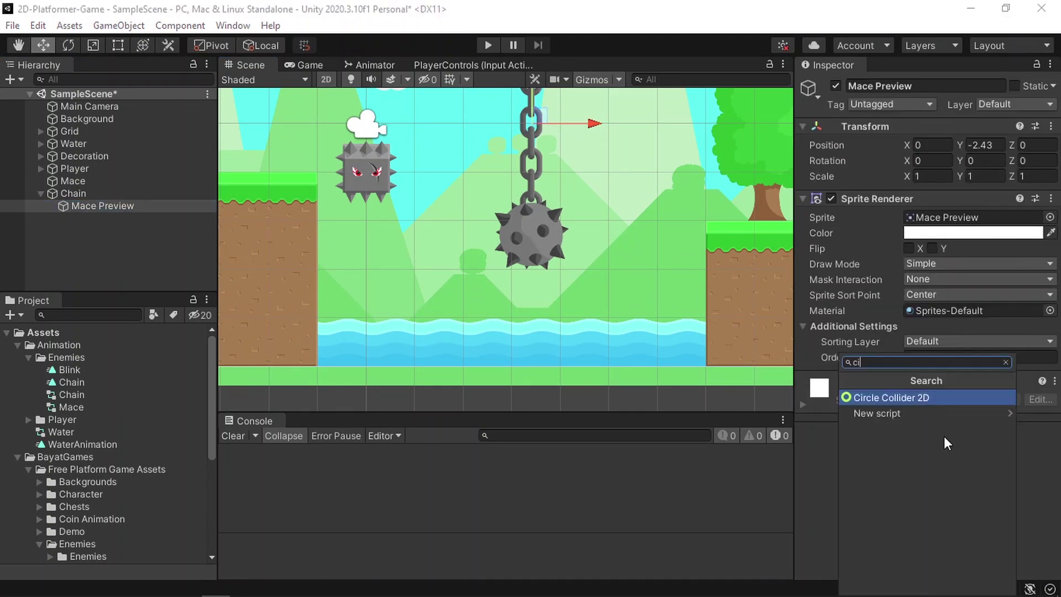
pyautogui.press('Return')
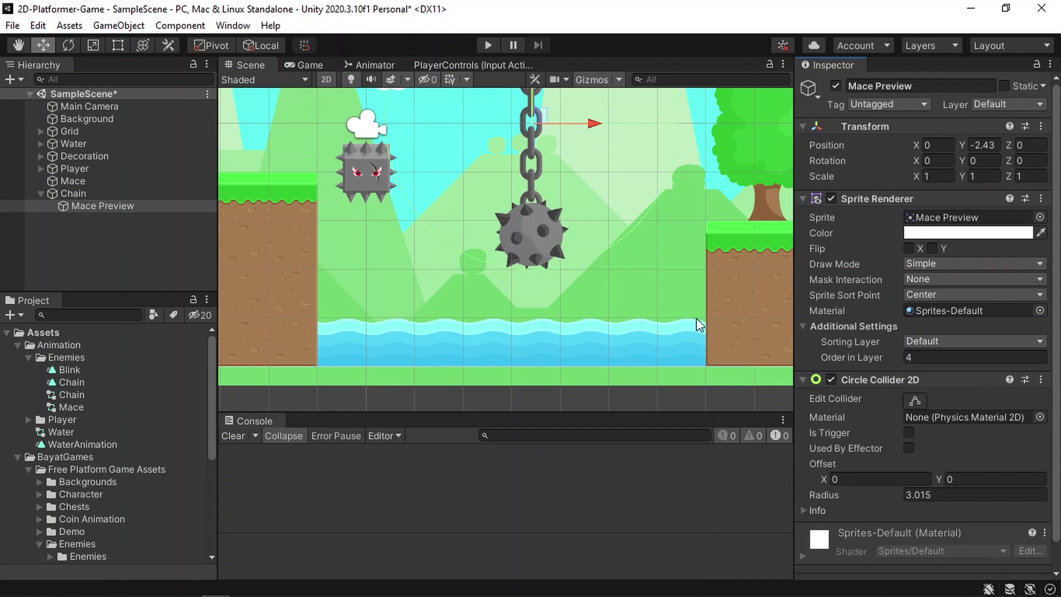
pyautogui.scroll(-3, 700, 331)
pyautogui.scroll(2, 699, 354)
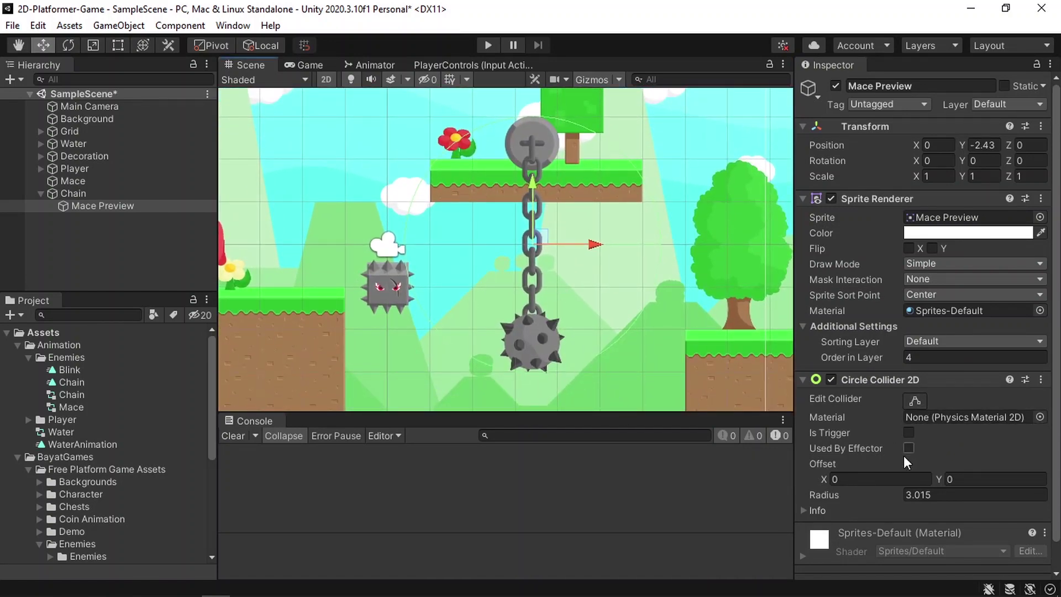
# Fit the collider around the spiked ball with Radius 0.8 and Offset Y -2.36
pyautogui.click(933, 493)
pyautogui.write('0.3')
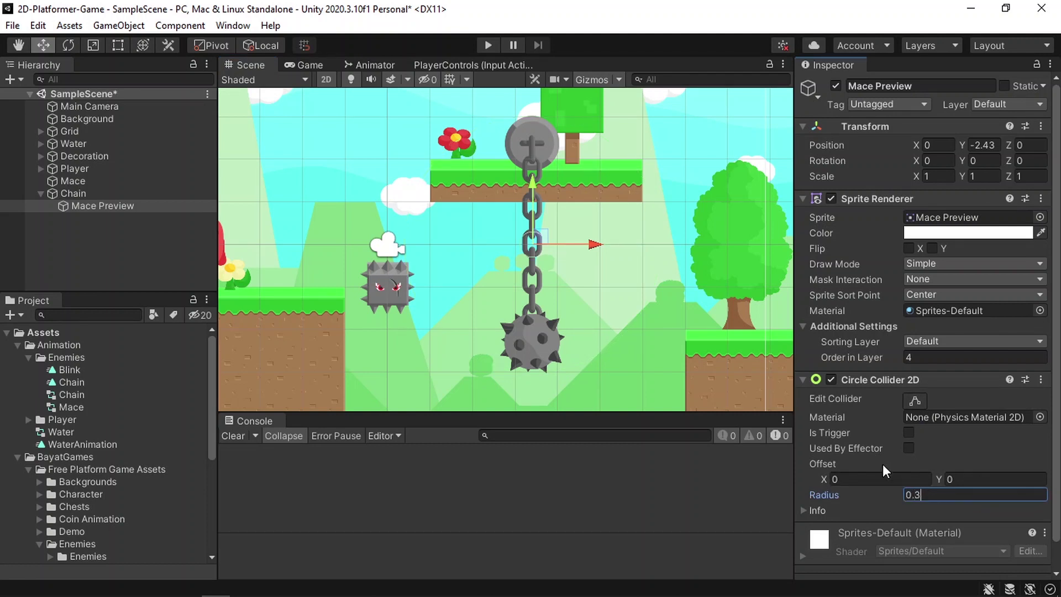
pyautogui.moveTo(937, 480); pyautogui.dragTo(871, 489)
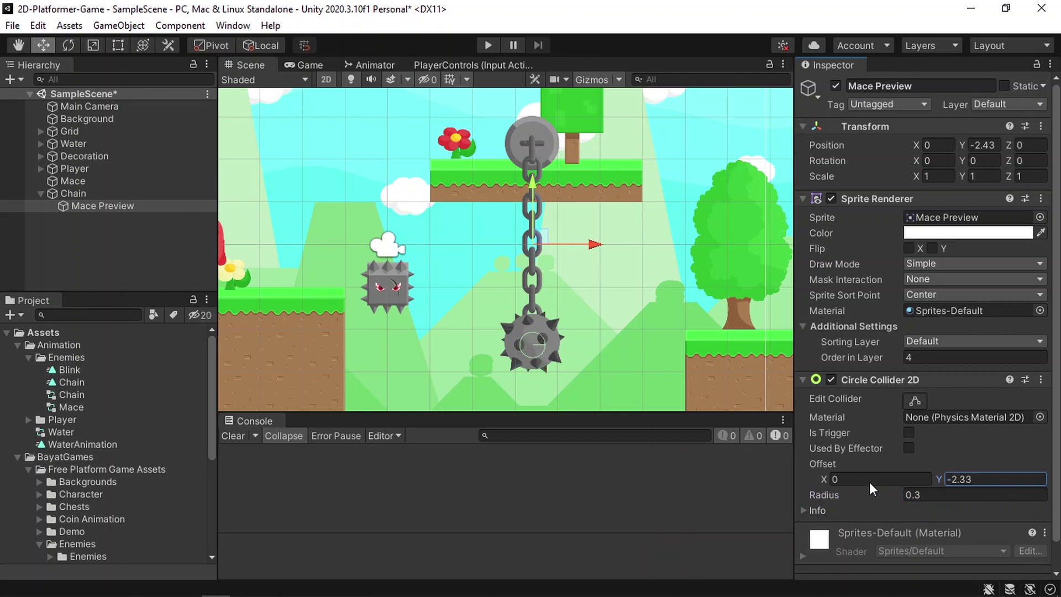
pyautogui.click(930, 497)
pyautogui.write('0.')
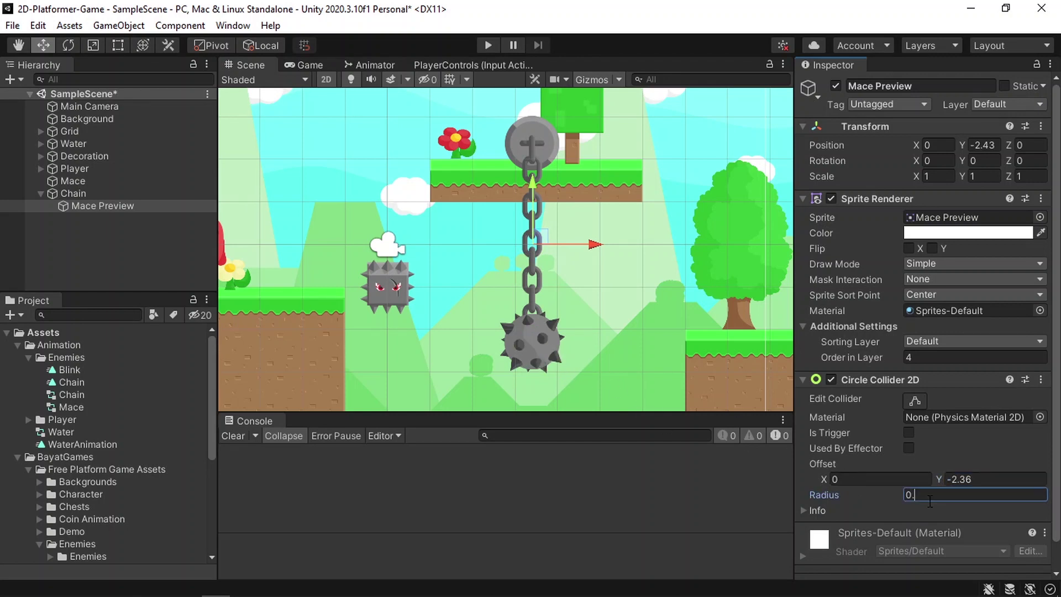
pyautogui.write('8')
pyautogui.scroll(4, 509, 336)
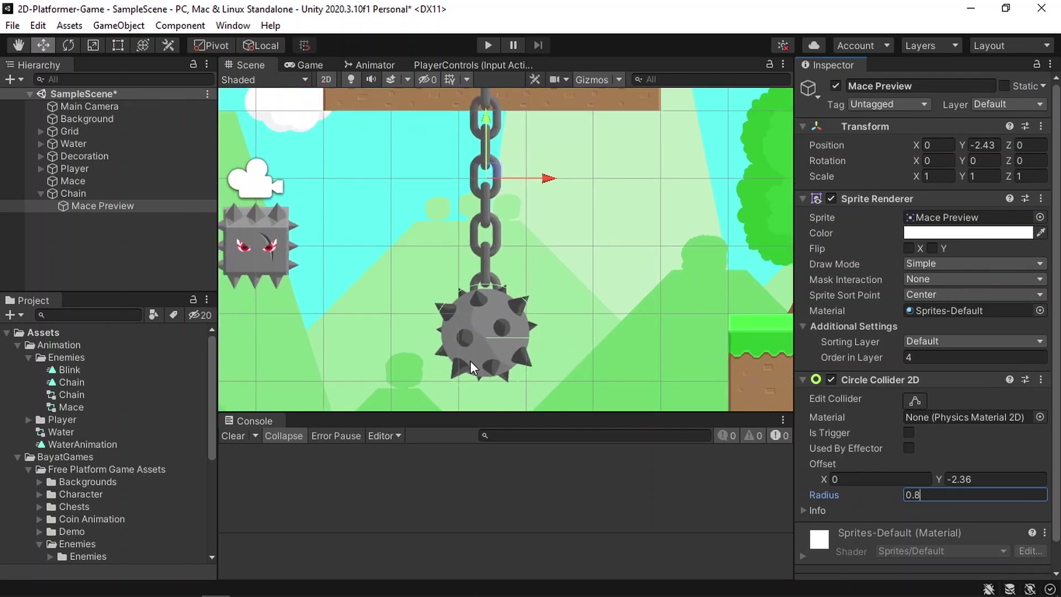
pyautogui.scroll(-5, 484, 357)
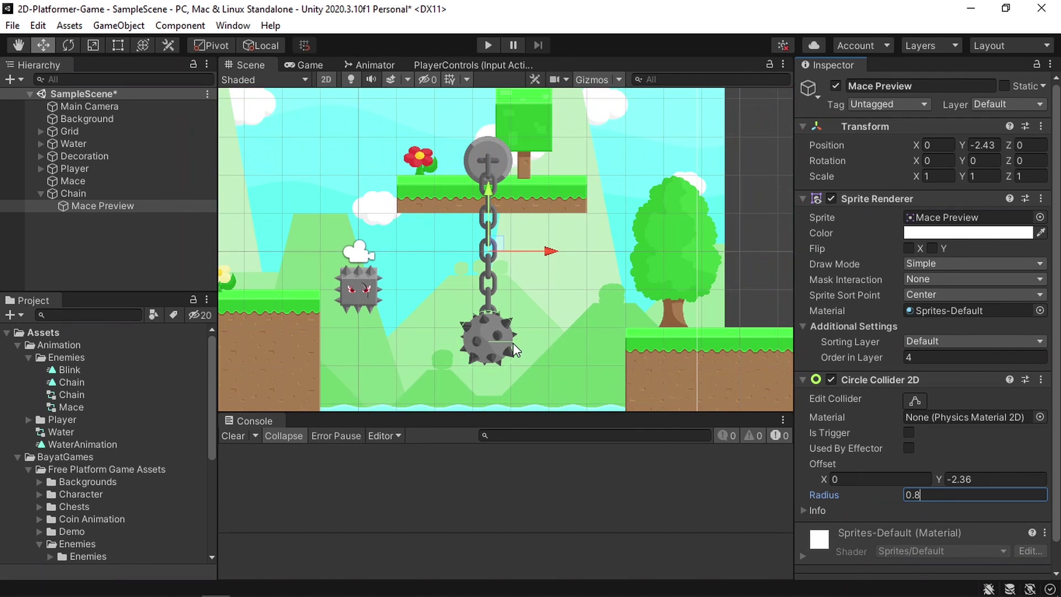
pyautogui.press('Return')
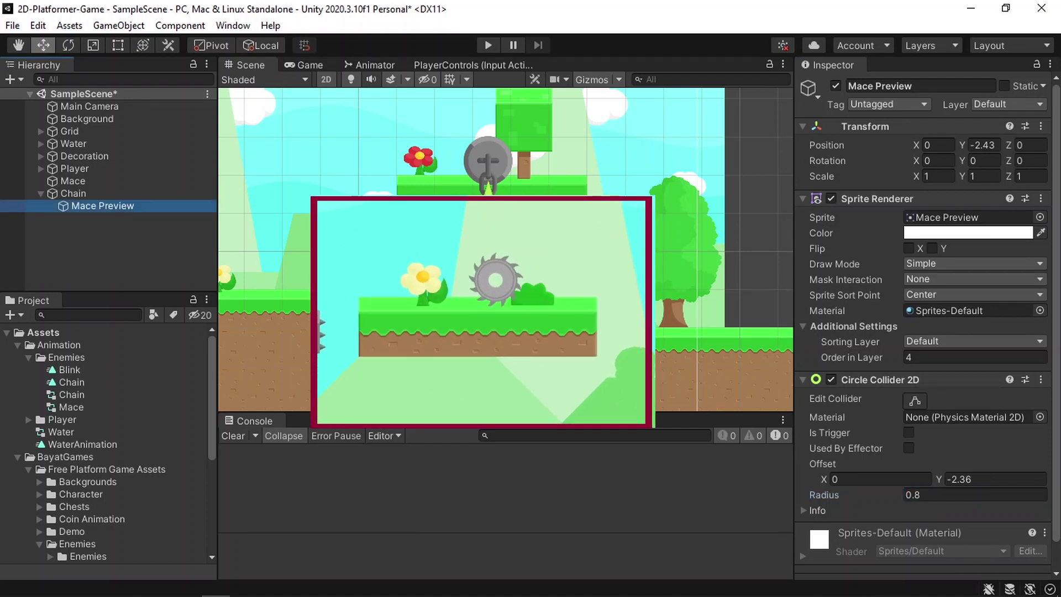
# Move Chain right to about X 9.08 beside the tree and scale it 0.8 on X, Y, Z
pyautogui.click(171, 194)
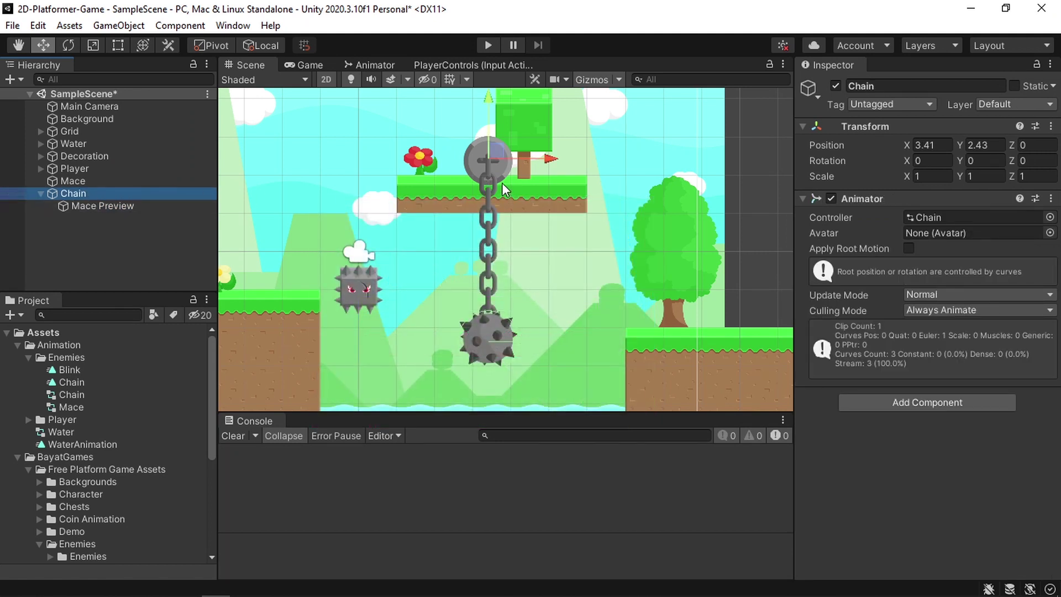
pyautogui.moveTo(546, 161); pyautogui.dragTo(765, 161)
pyautogui.click(933, 176)
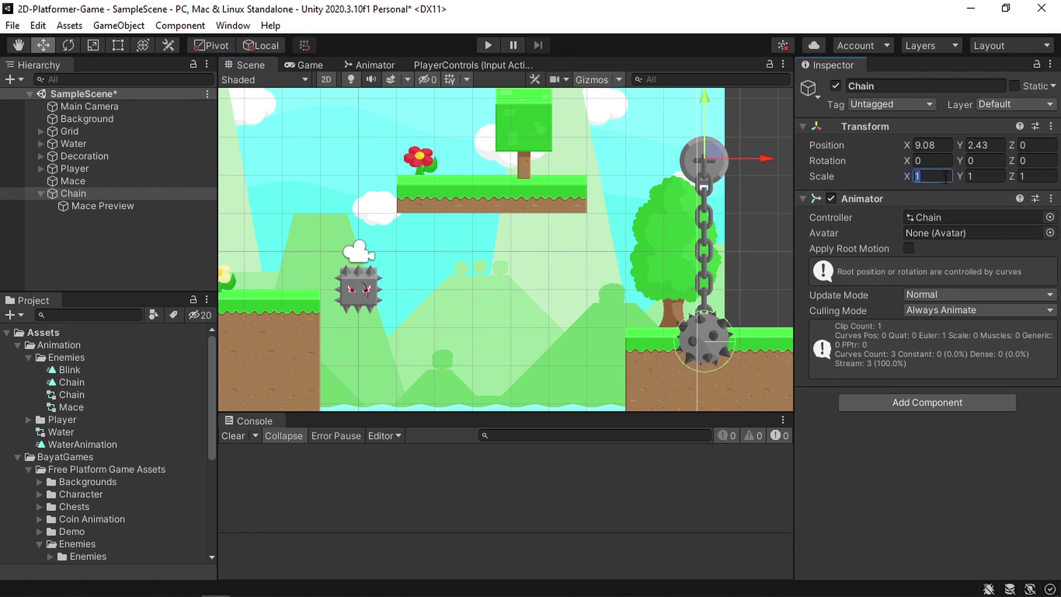
pyautogui.write('0.8')
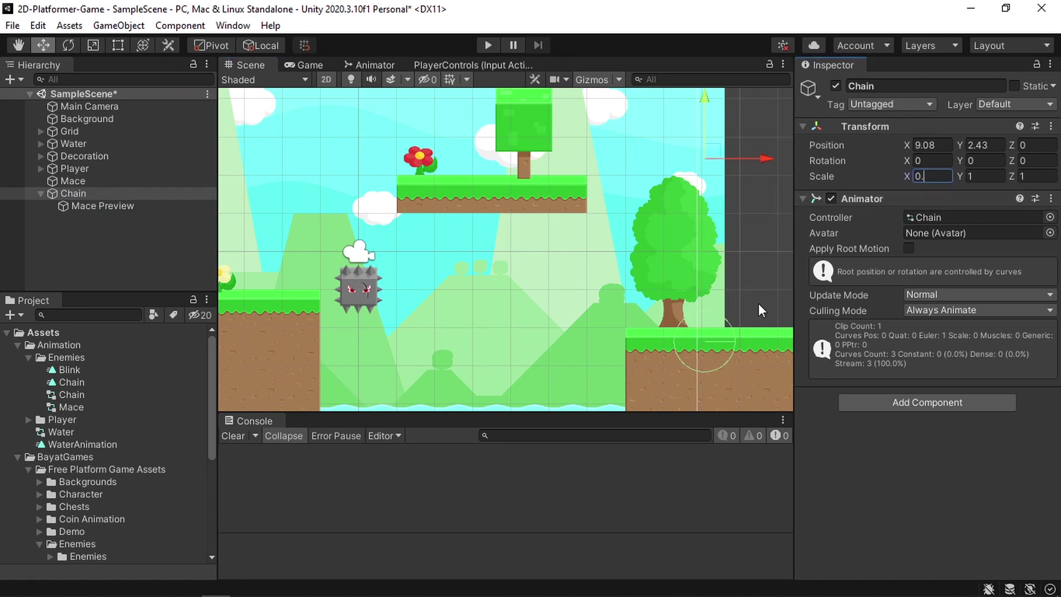
pyautogui.click(984, 175)
pyautogui.write('0.8')
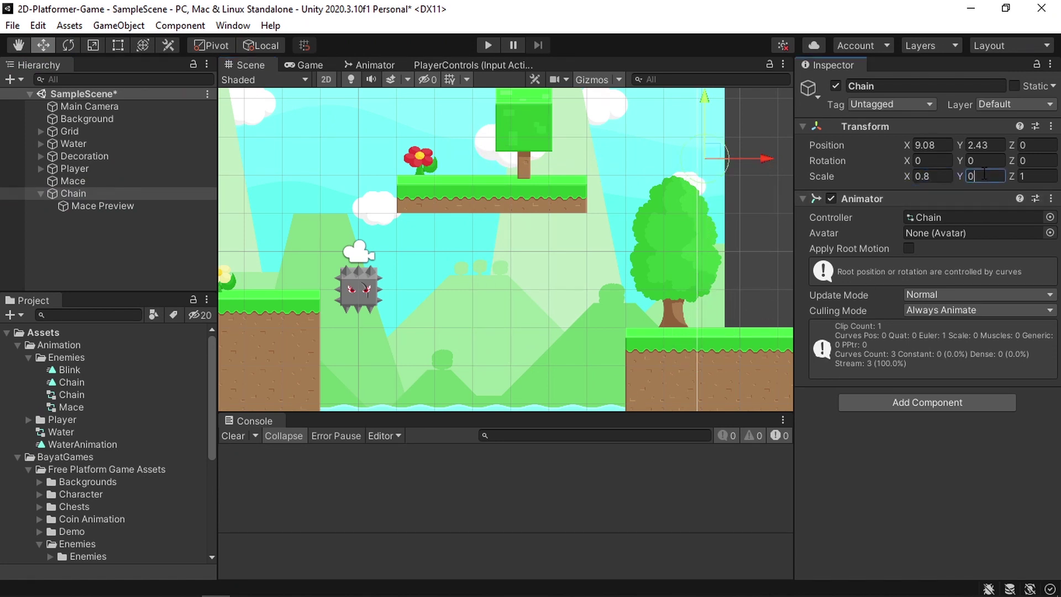
pyautogui.click(1042, 176)
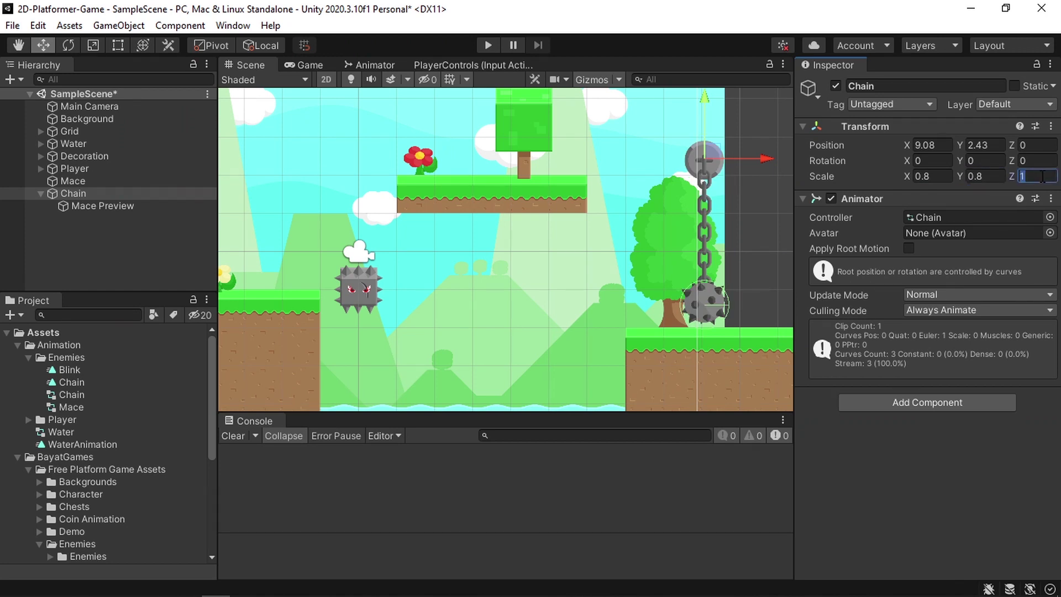
pyautogui.write('0.8')
# In Photoshop, show the Rectangle 1 and Saw layers and place the saw on the platform's left end
pyautogui.click(187, 584)
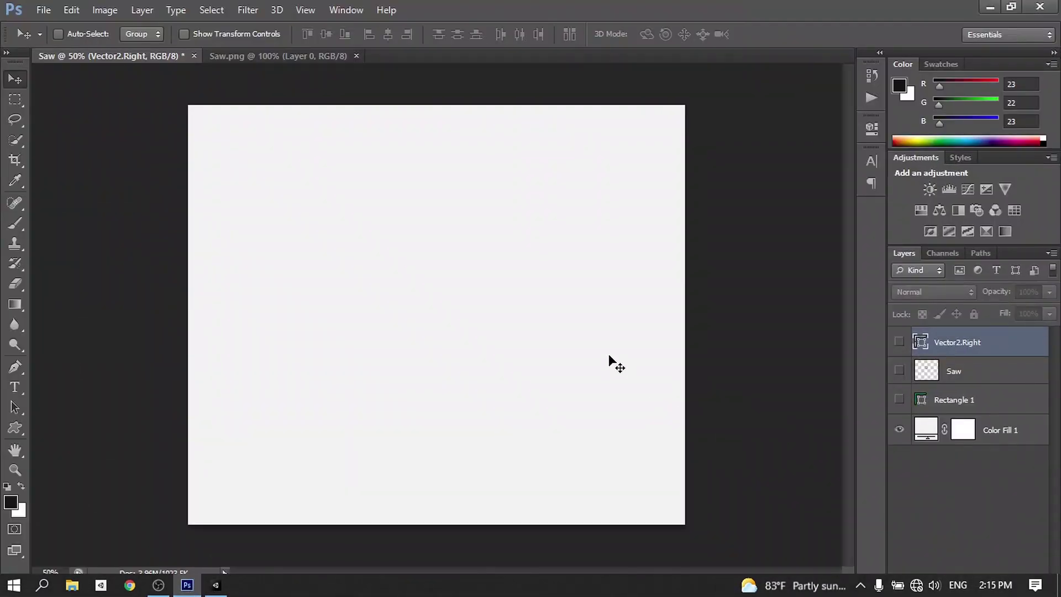
pyautogui.click(899, 400)
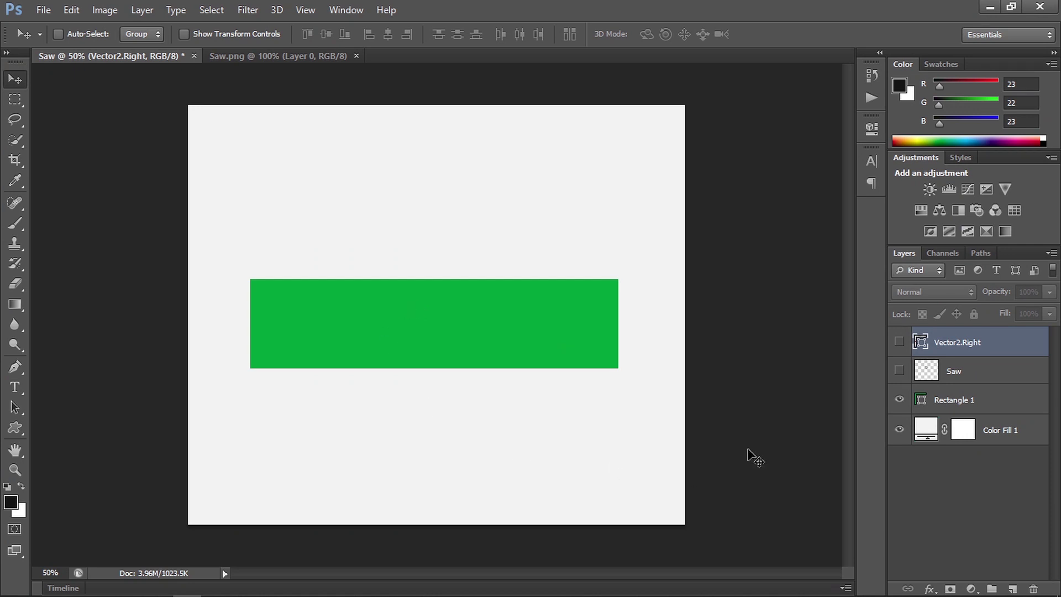
pyautogui.click(900, 371)
pyautogui.keyDown('ctrl'); pyautogui.click(457, 278); pyautogui.keyUp('ctrl')
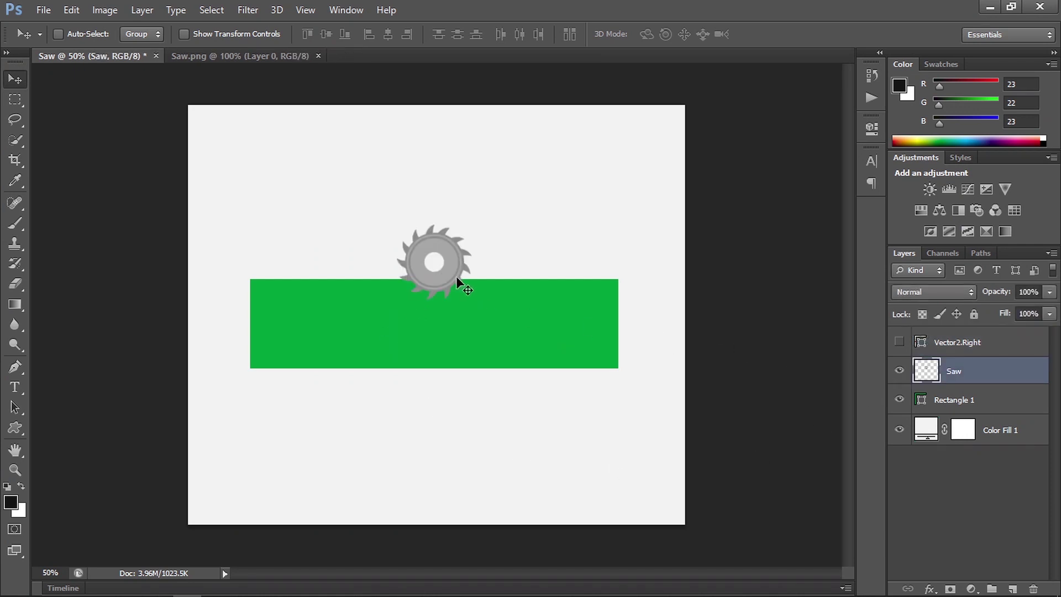
pyautogui.moveTo(449, 274); pyautogui.dragTo(284, 269)
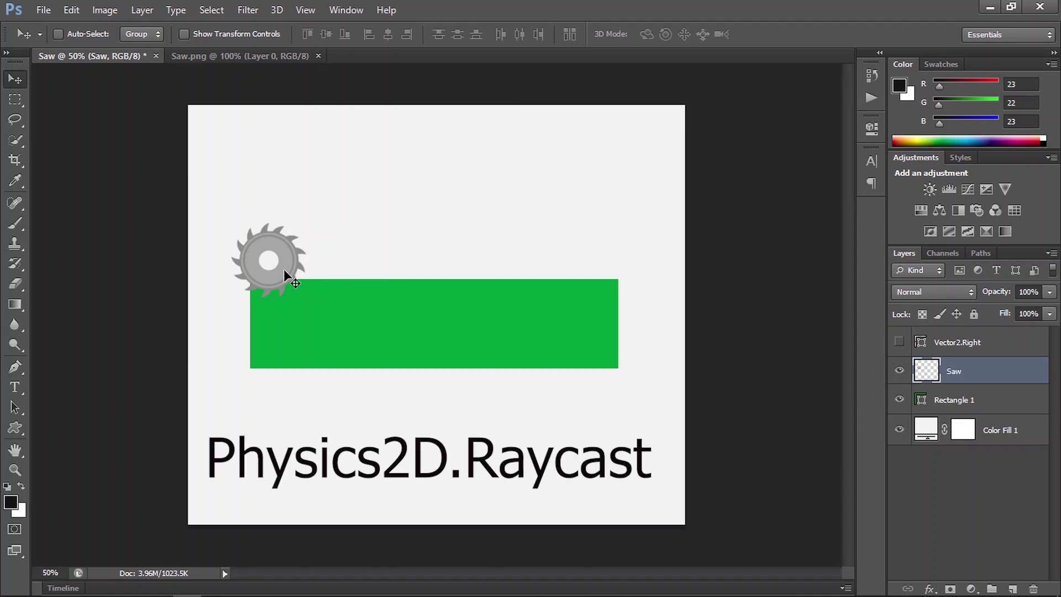
pyautogui.moveTo(285, 270); pyautogui.dragTo(311, 271)
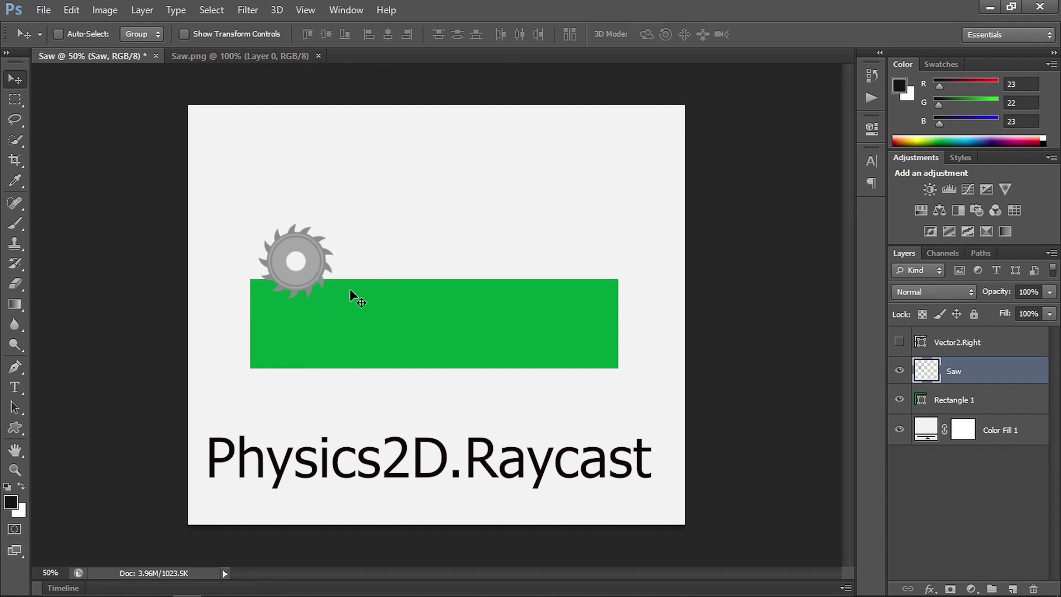
# Brush two downward ray lines from the saw's left and right edges, then return to Unity
pyautogui.press('b')
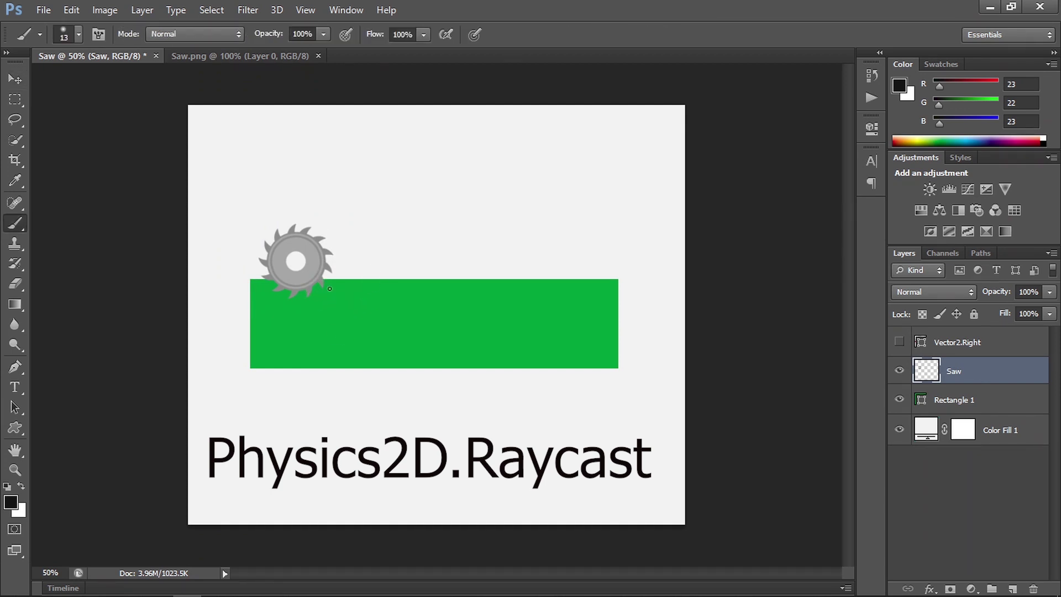
pyautogui.moveTo(330, 289)
pyautogui.mouseDown()
pyautogui.moveTo(347, 293)
pyautogui.moveTo(332, 279)
pyautogui.moveTo(333, 293)
pyautogui.mouseUp()
pyautogui.moveTo(260, 293); pyautogui.dragTo(253, 306)
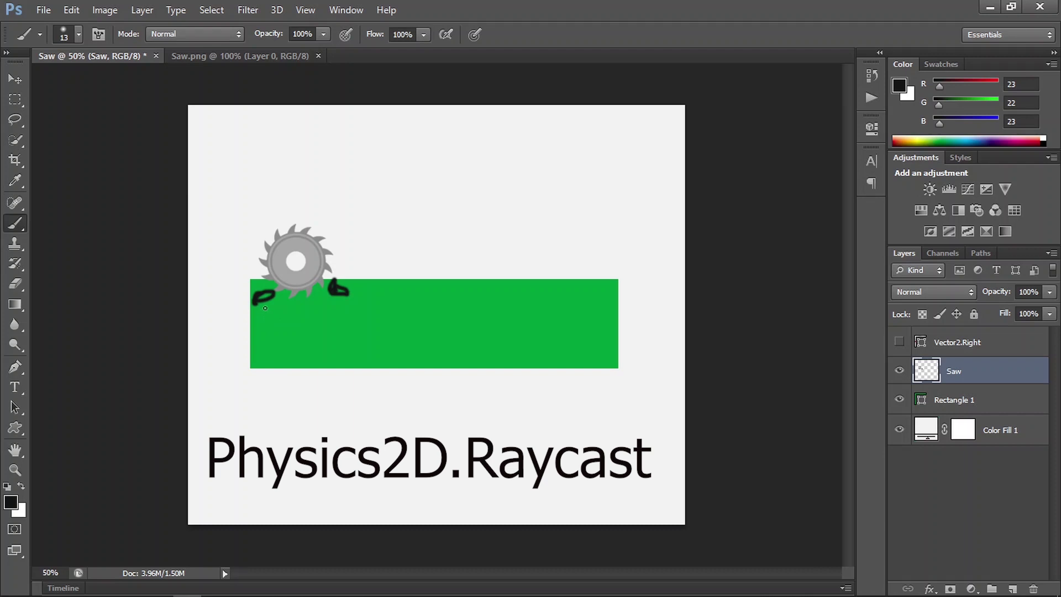
pyautogui.moveTo(273, 292); pyautogui.dragTo(257, 303)
pyautogui.moveTo(264, 307); pyautogui.dragTo(263, 341)
pyautogui.moveTo(339, 313); pyautogui.dragTo(342, 340)
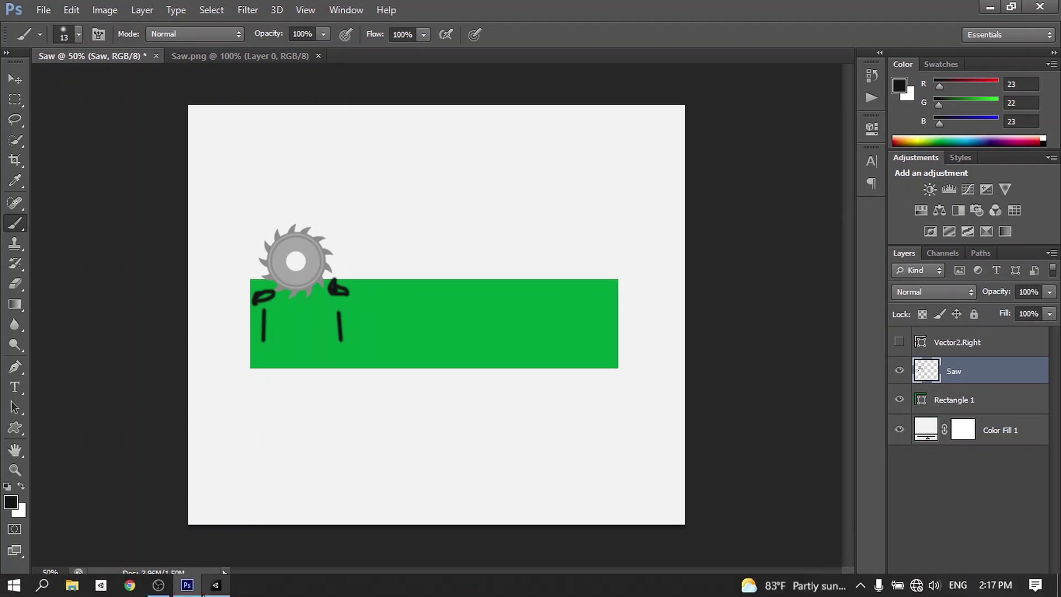
pyautogui.click(216, 591)
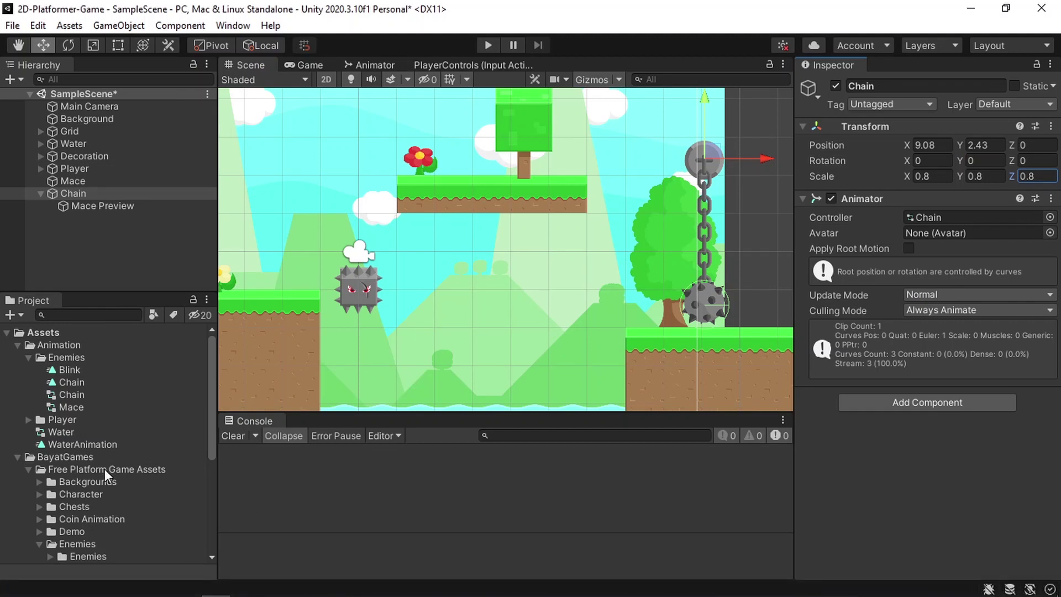
# Add the Saw sprite from the Enemies folder and place it on the upper grassy platform
pyautogui.scroll(-5, 120, 489)
pyautogui.scroll(3, 105, 480)
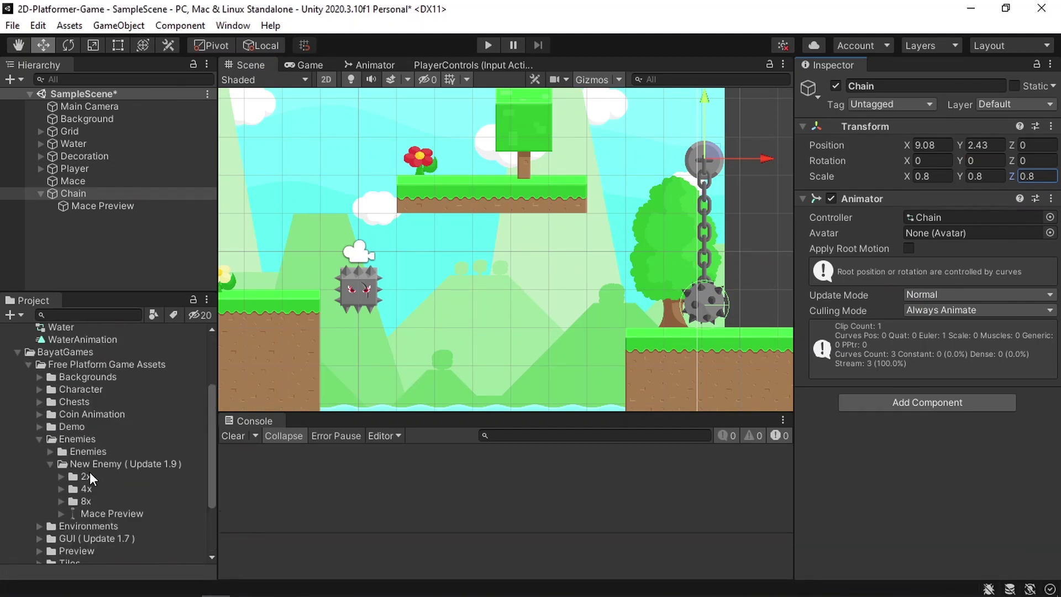
pyautogui.click(48, 452)
pyautogui.scroll(-3, 102, 492)
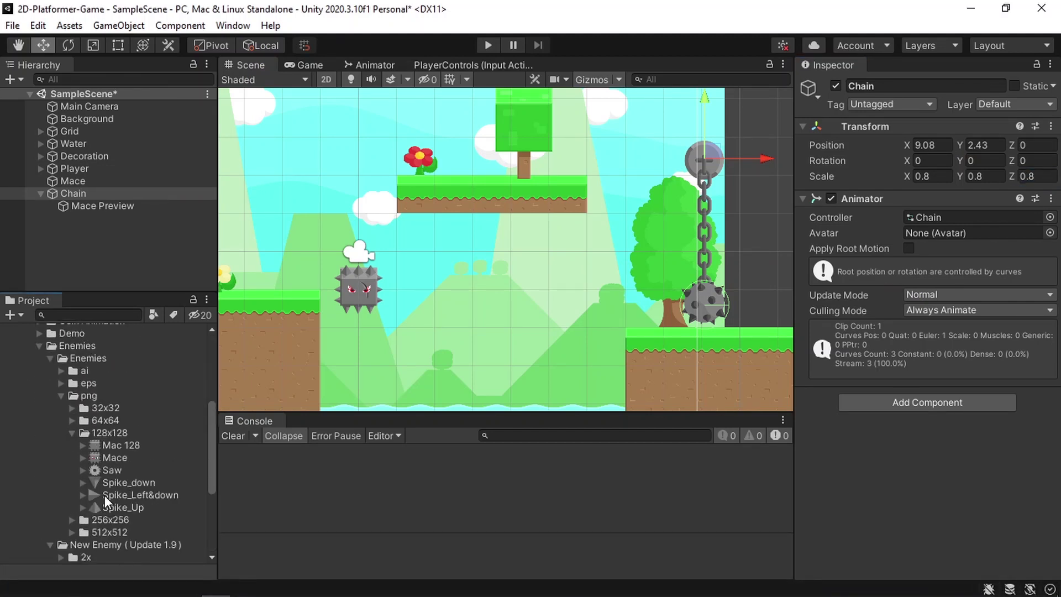
pyautogui.moveTo(134, 469); pyautogui.dragTo(130, 243)
pyautogui.moveTo(359, 261); pyautogui.dragTo(366, 335, button='middle')
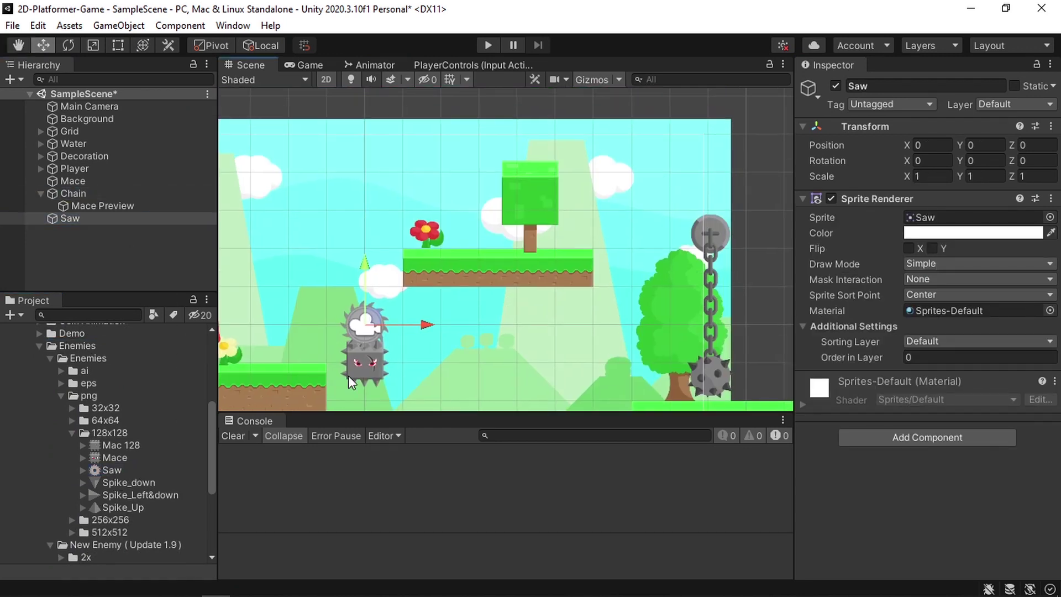
pyautogui.moveTo(367, 273); pyautogui.dragTo(373, 158)
pyautogui.moveTo(428, 206); pyautogui.dragTo(552, 206)
pyautogui.moveTo(483, 147); pyautogui.dragTo(484, 170)
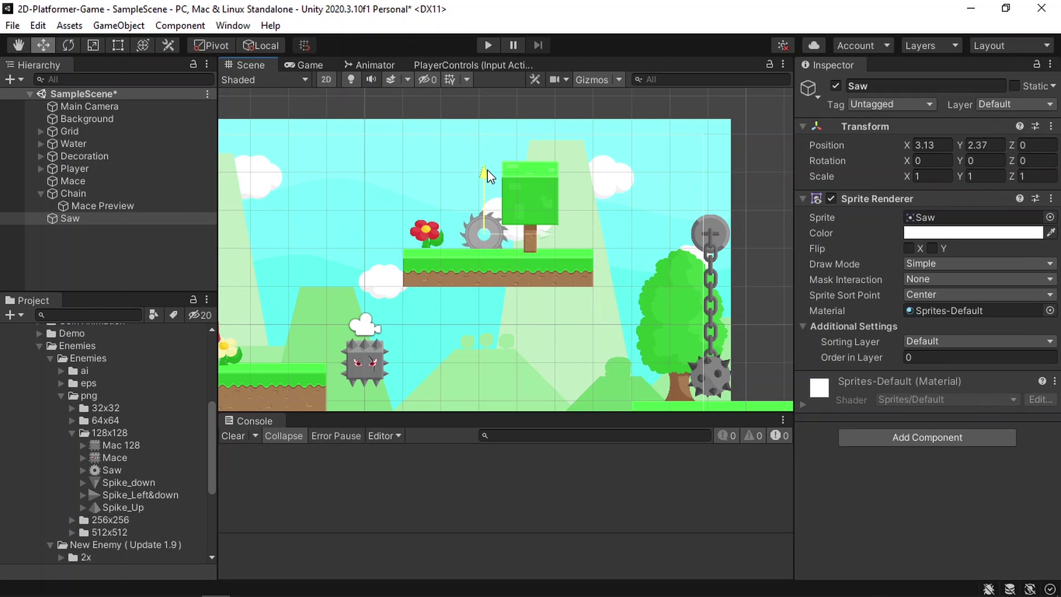
pyautogui.moveTo(541, 229); pyautogui.dragTo(554, 242)
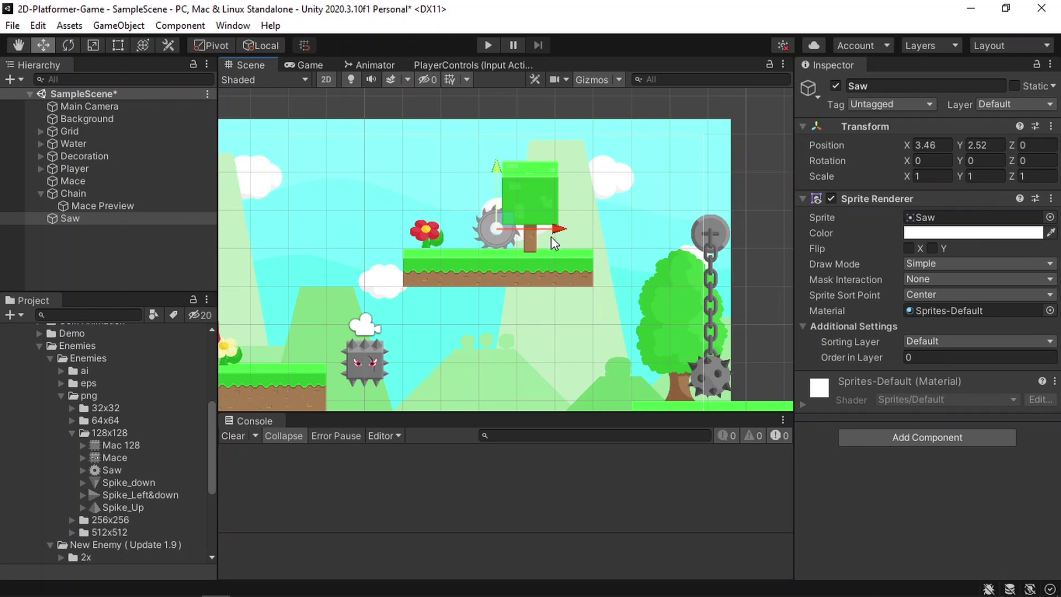
# Set the Saw's Order in Layer to 3
pyautogui.click(933, 357)
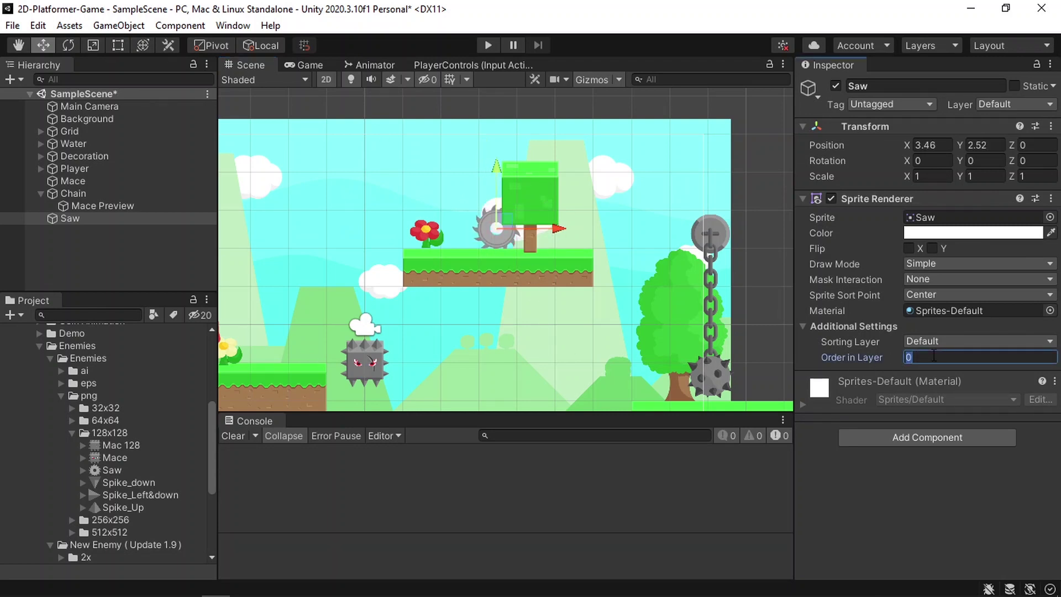
pyautogui.write('3')
pyautogui.scroll(2, 547, 313)
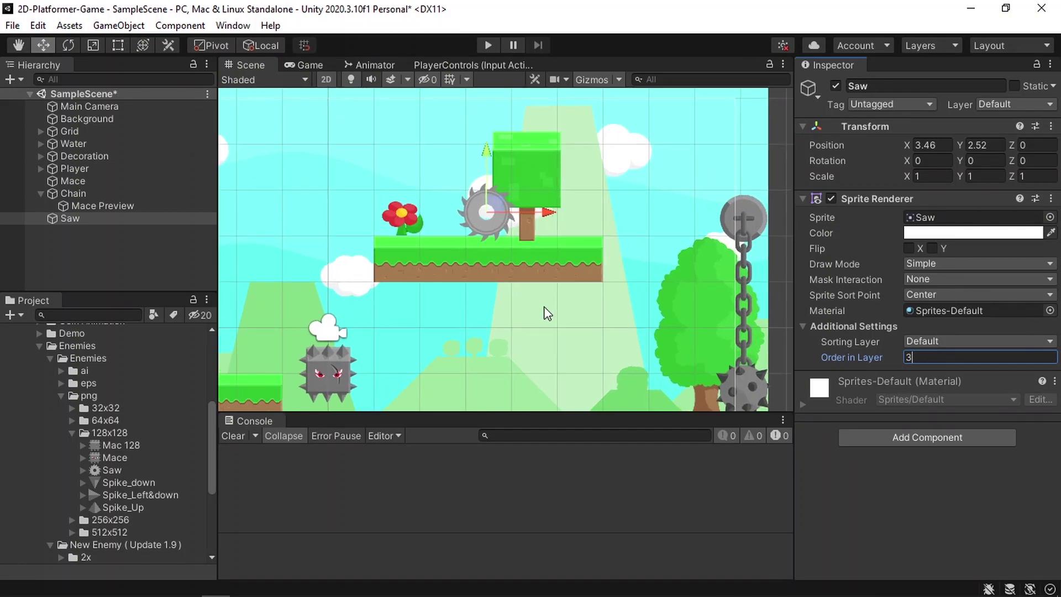
pyautogui.click(472, 238)
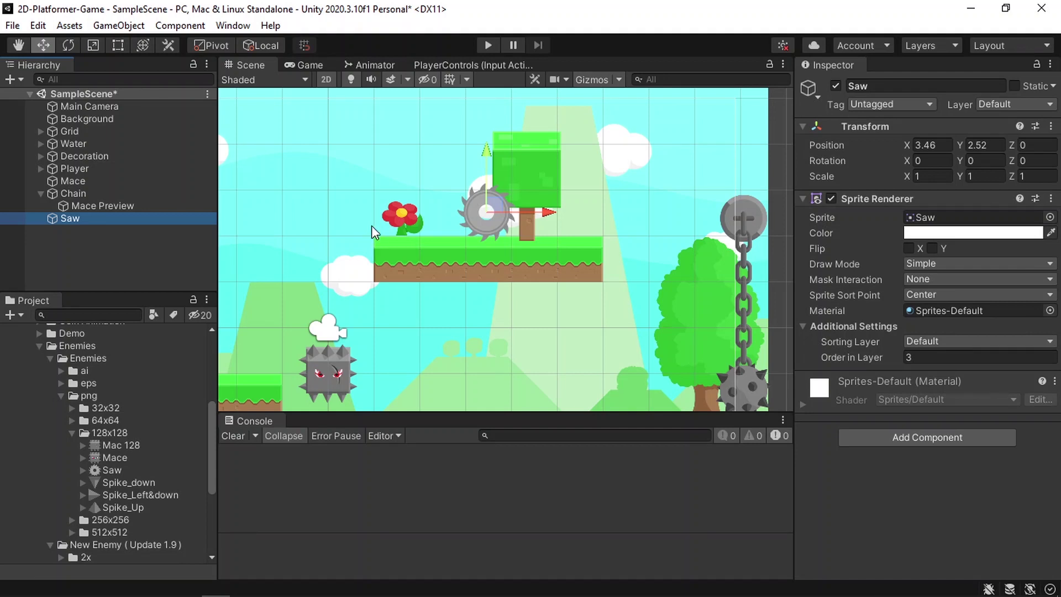
# Create an empty child of Saw named rightCheck and place it at 0.75, -0.49
pyautogui.rightClick(147, 217)
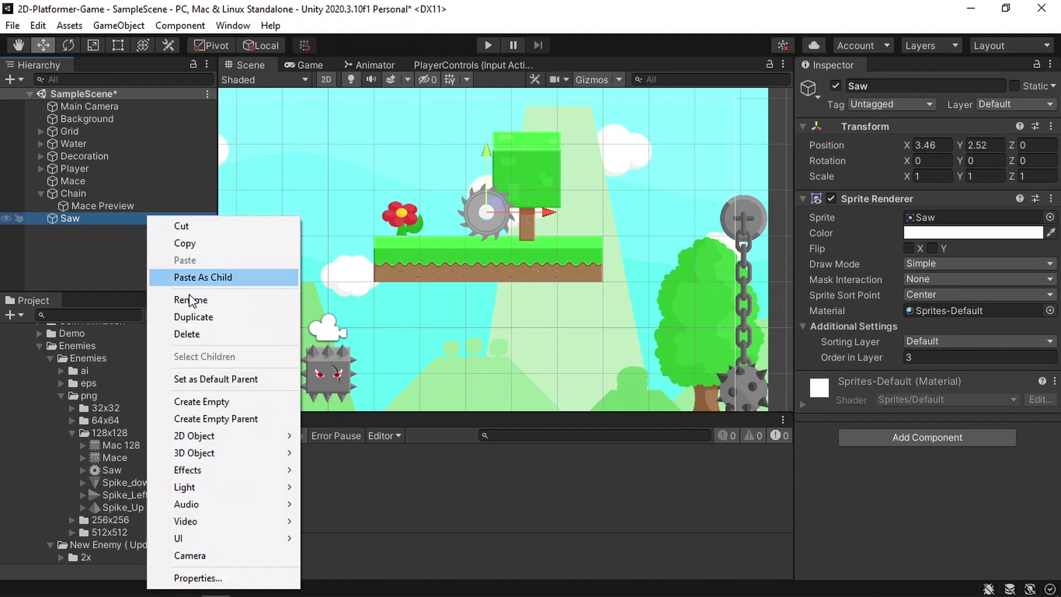
pyautogui.click(200, 401)
pyautogui.write('r')
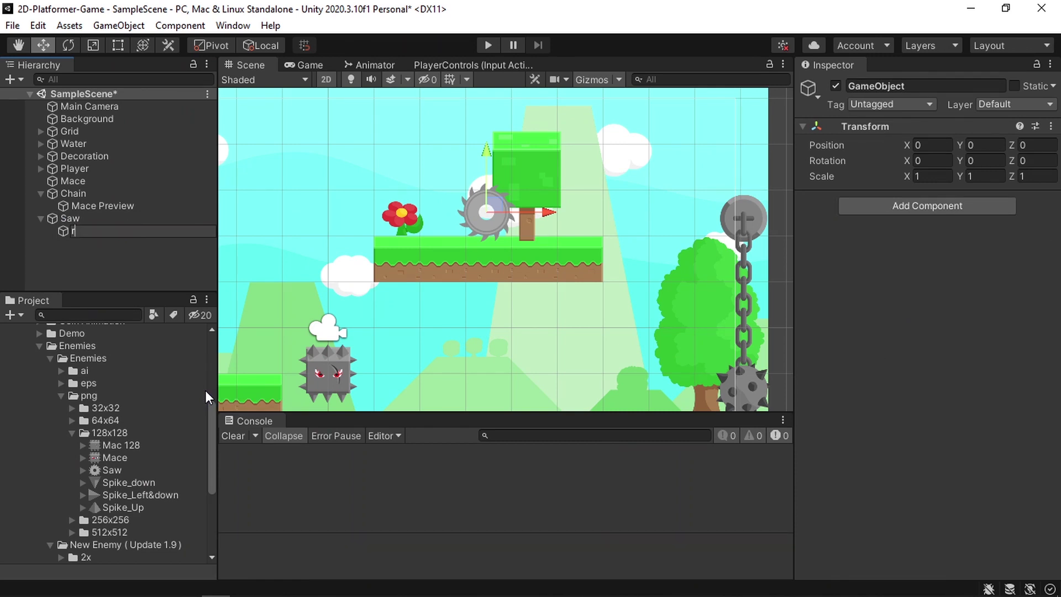
pyautogui.write('ightCheck')
pyautogui.press('Return')
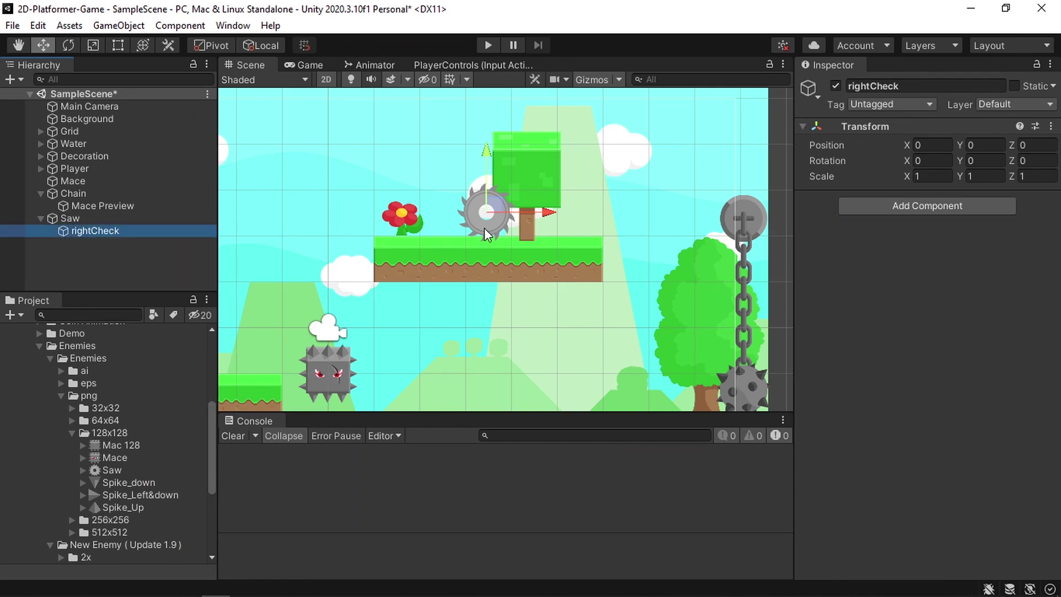
pyautogui.moveTo(541, 217); pyautogui.dragTo(576, 218)
pyautogui.moveTo(520, 157); pyautogui.dragTo(520, 175)
# Duplicate rightCheck, set the copy's X to -0.75, and rename it leftCheck
pyautogui.click(142, 231)
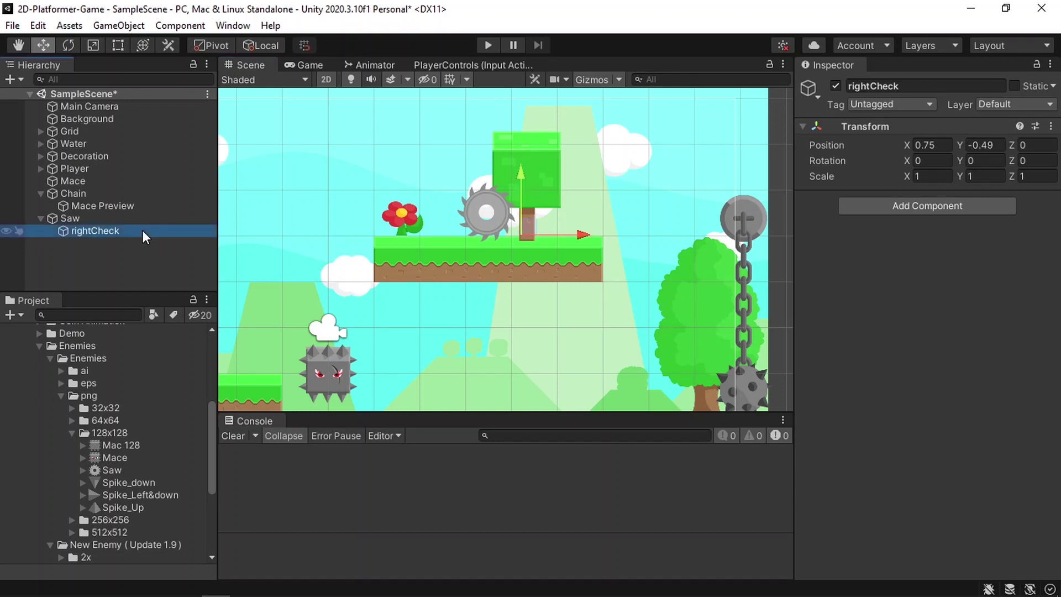
pyautogui.hotkey('ctrl', 'd')
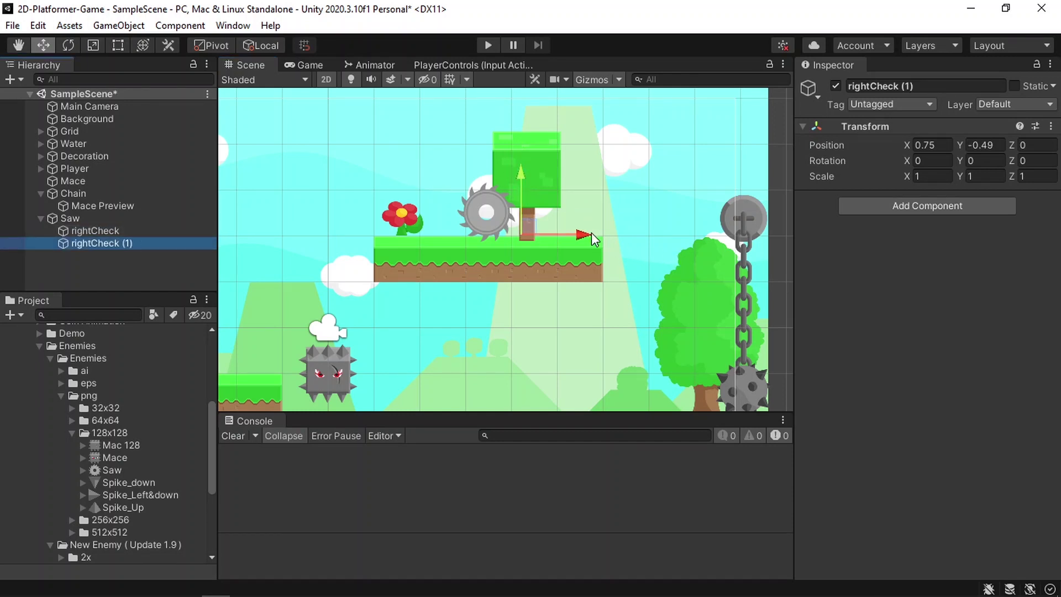
pyautogui.click(918, 145)
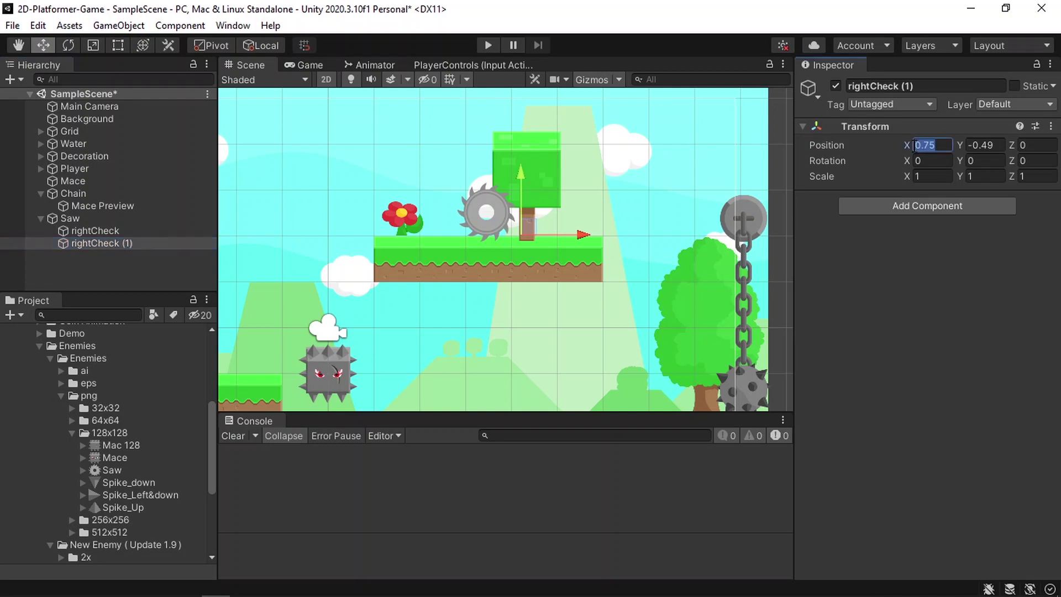
pyautogui.write('-')
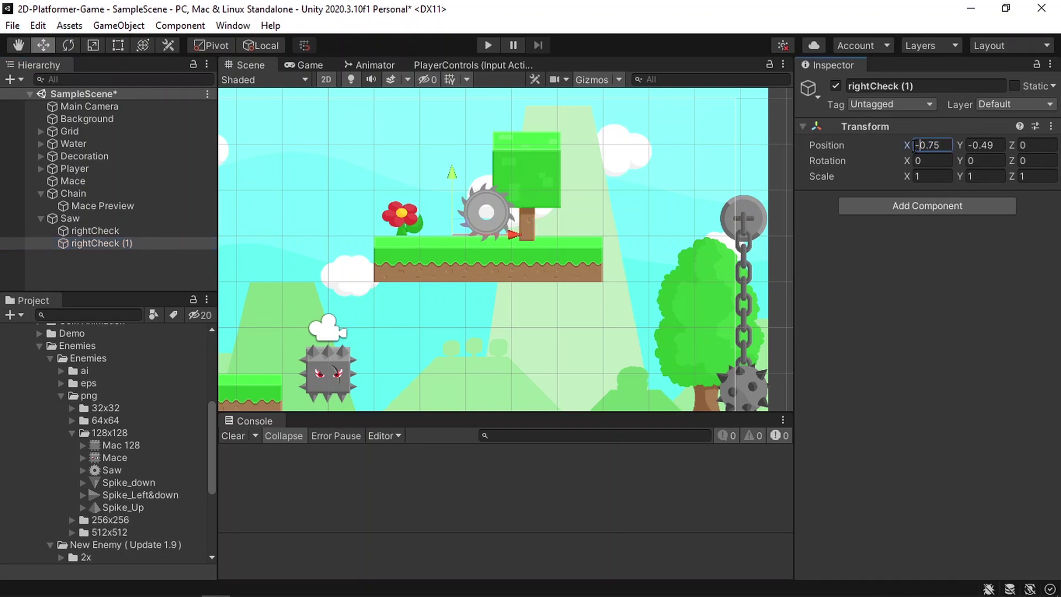
pyautogui.click(138, 243)
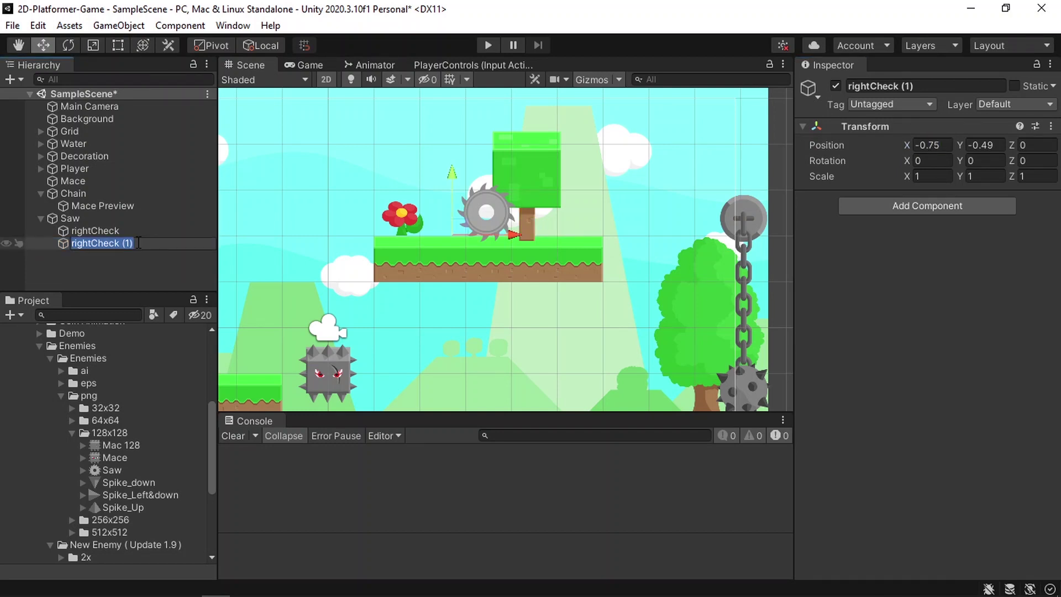
pyautogui.press('F2')
pyautogui.write('left')
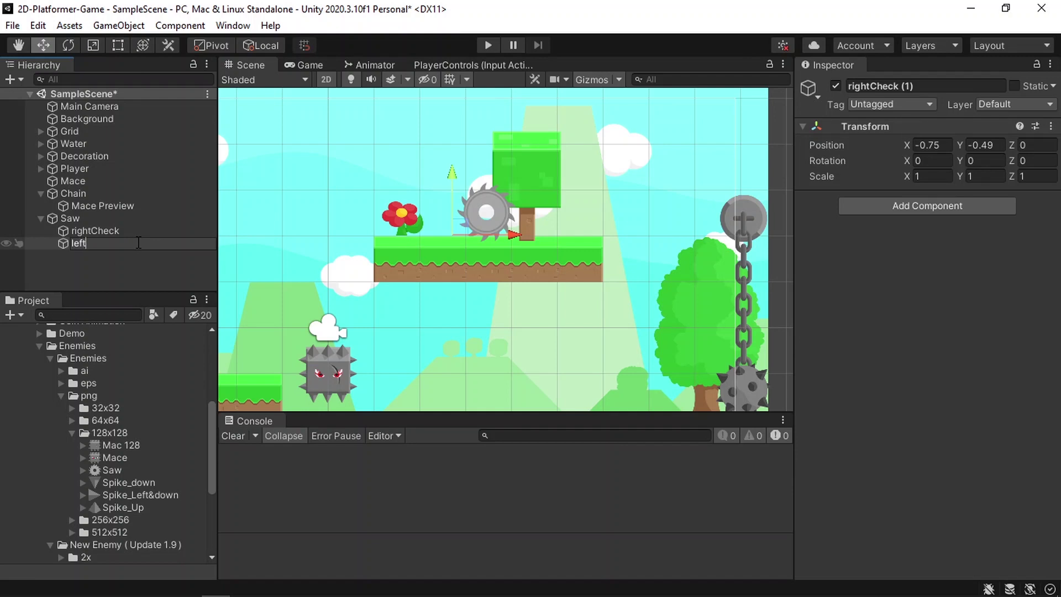
pyautogui.write('Check')
pyautogui.press('Return')
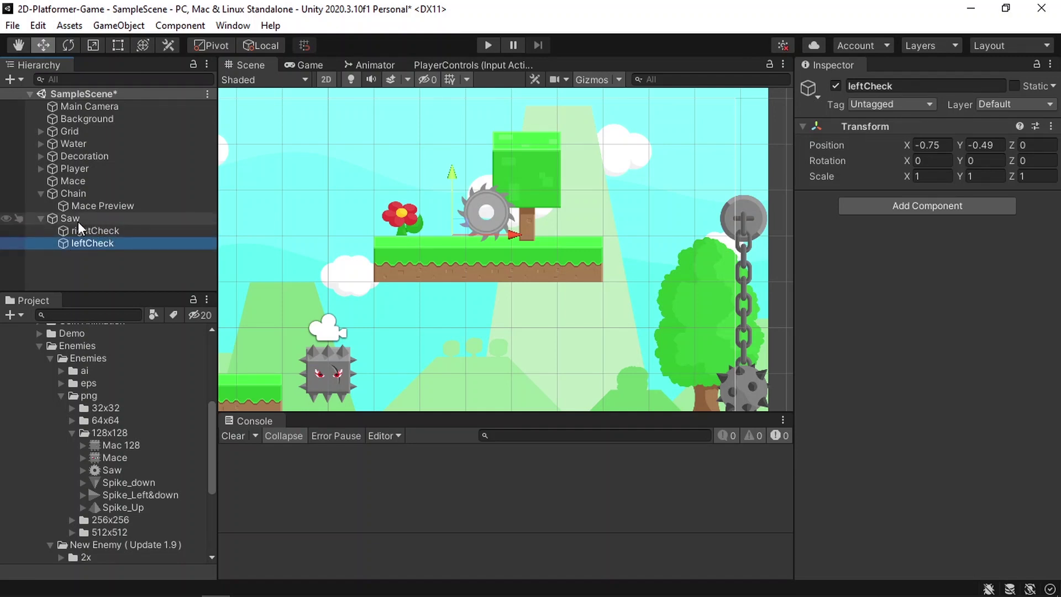
pyautogui.scroll(-5, 101, 505)
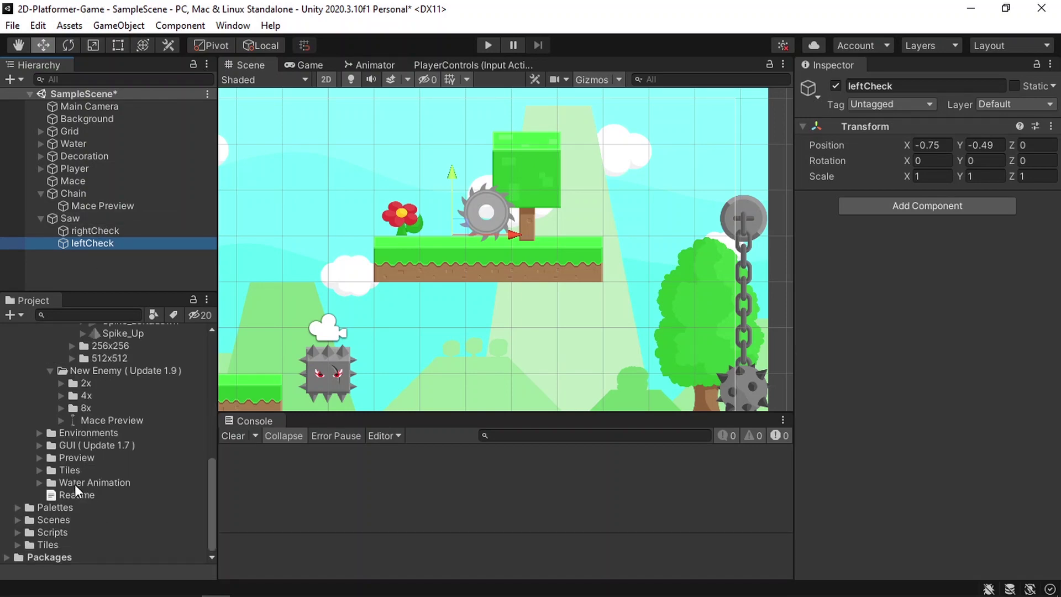
# Create a new C# script named Saw in the Scripts folder
pyautogui.rightClick(65, 532)
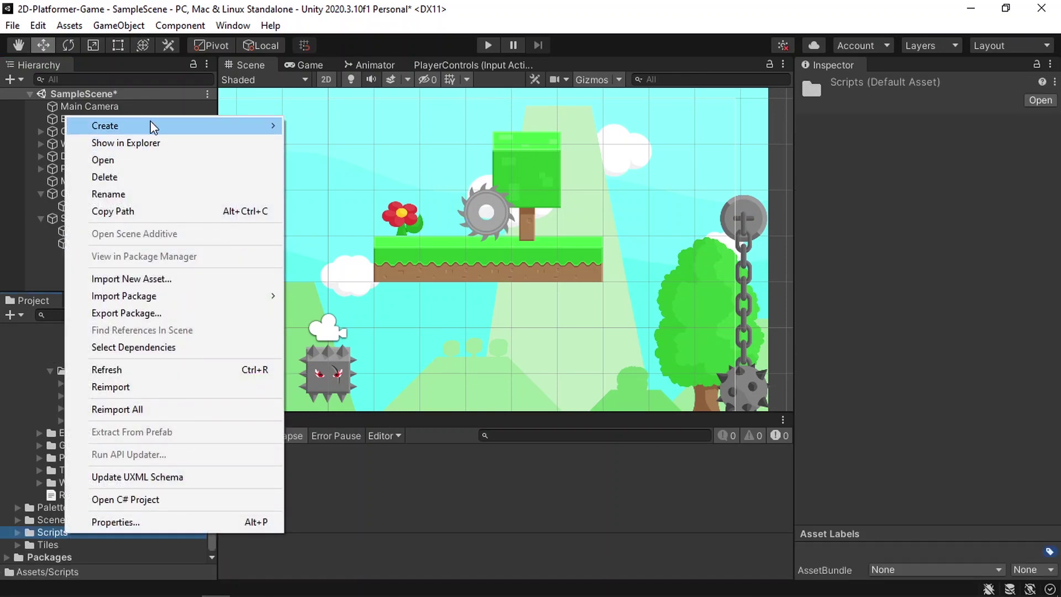
pyautogui.moveTo(153, 119)
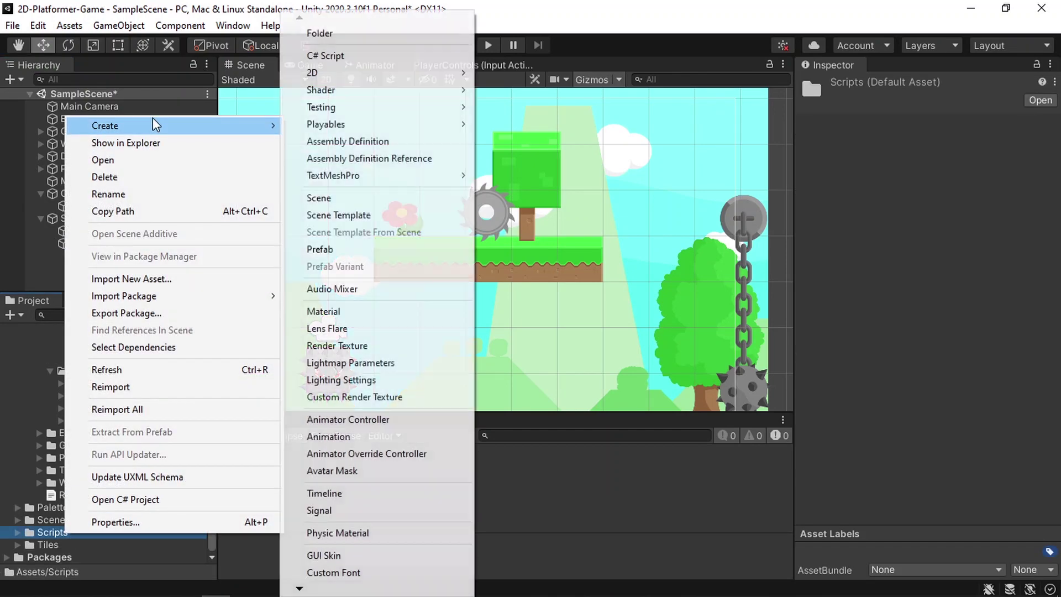
pyautogui.click(364, 60)
pyautogui.write('Saw')
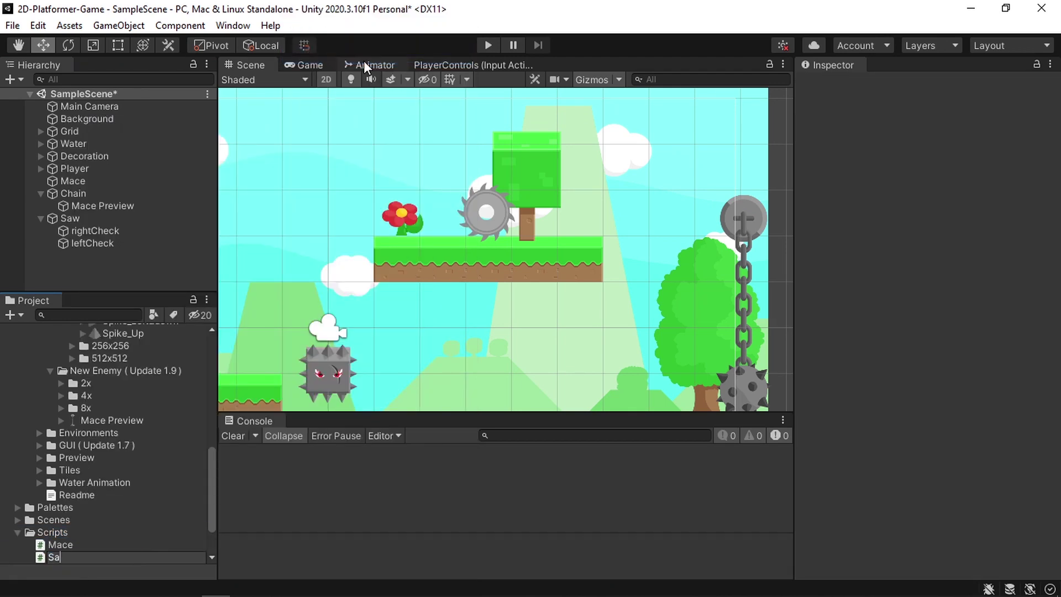
# Attach the Saw script to the Saw object and open it in Visual Studio
pyautogui.click(150, 219)
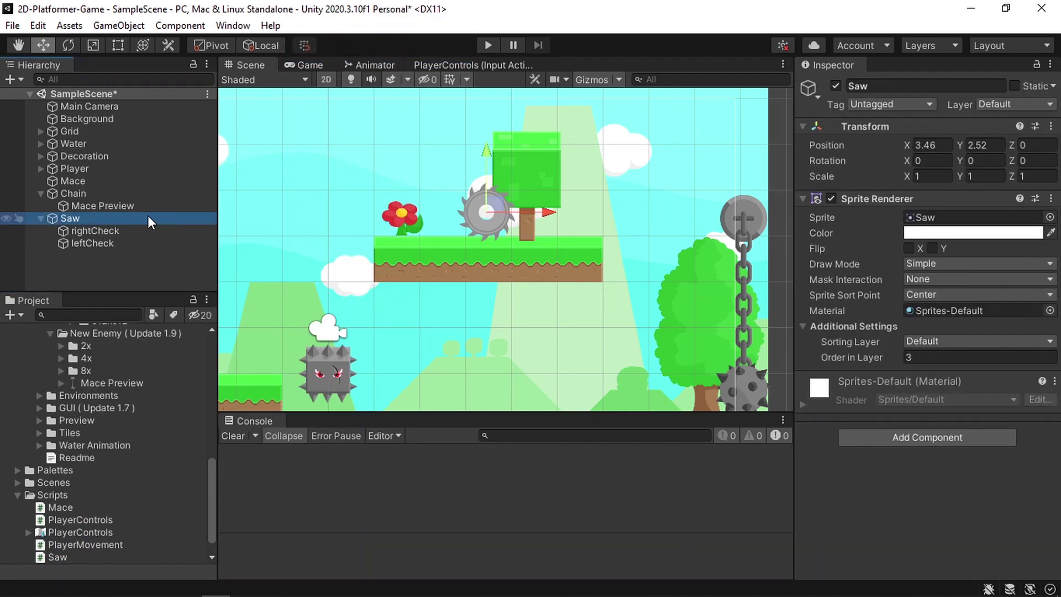
pyautogui.moveTo(70, 553); pyautogui.dragTo(867, 479)
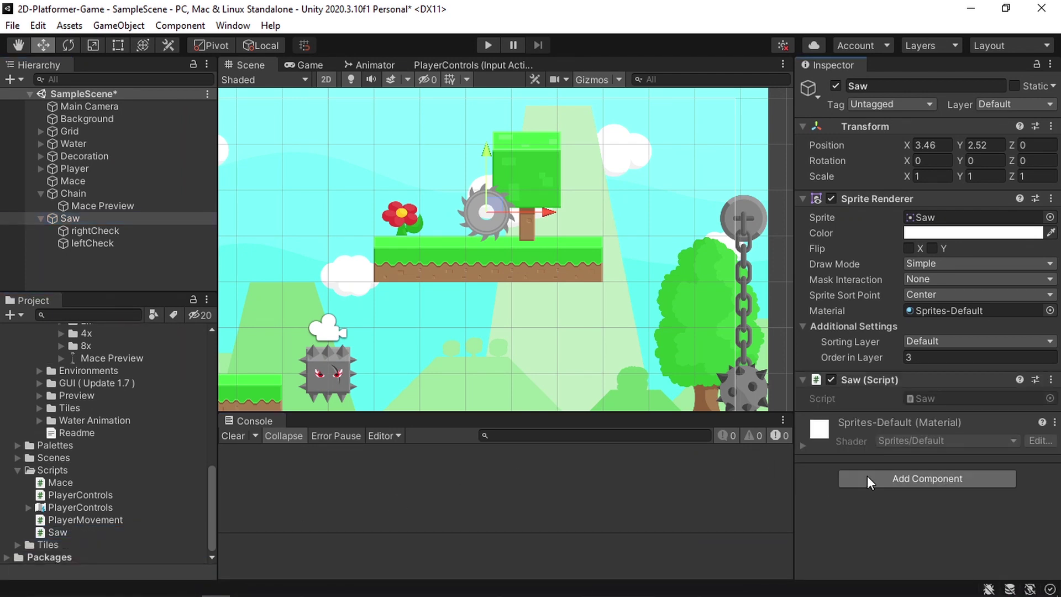
pyautogui.doubleClick(68, 532)
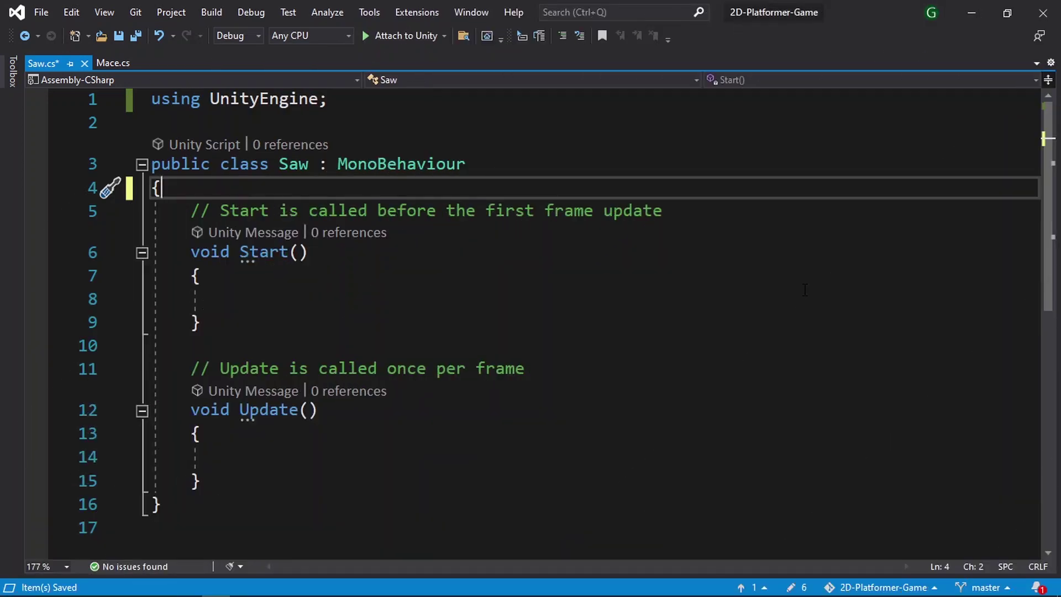
# Add the fields public float speed = 2 and int dir = 1 to the Saw class
pyautogui.press('Return')
pyautogui.write('p')
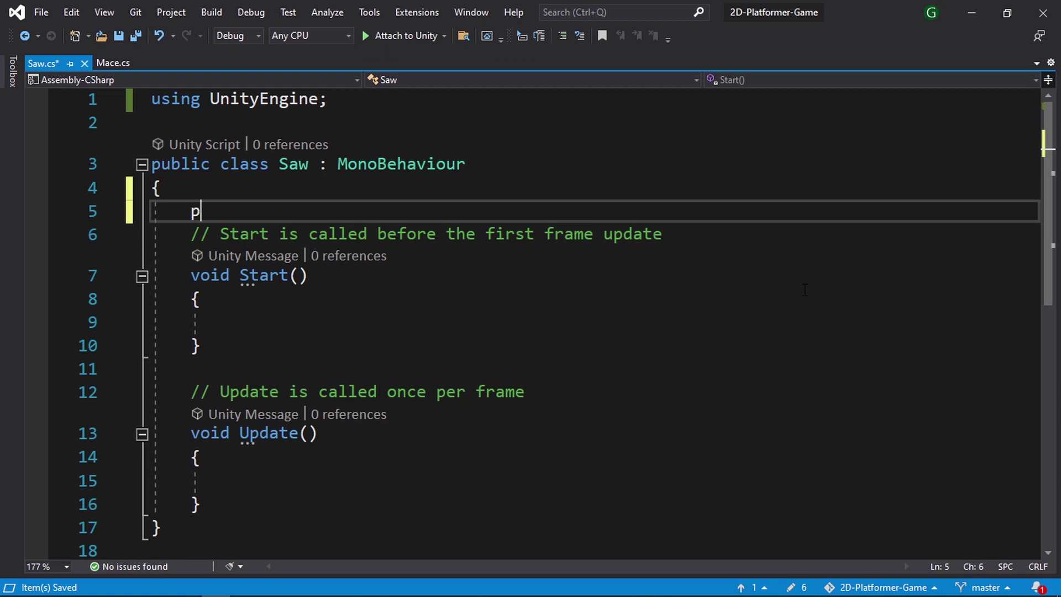
pyautogui.write('ublic float ')
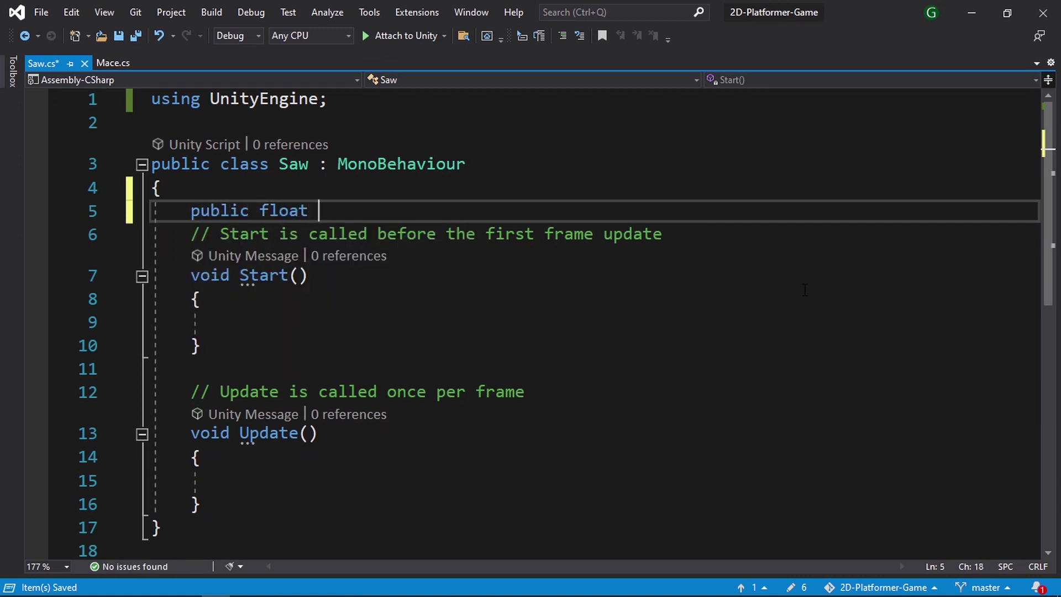
pyautogui.write('speed')
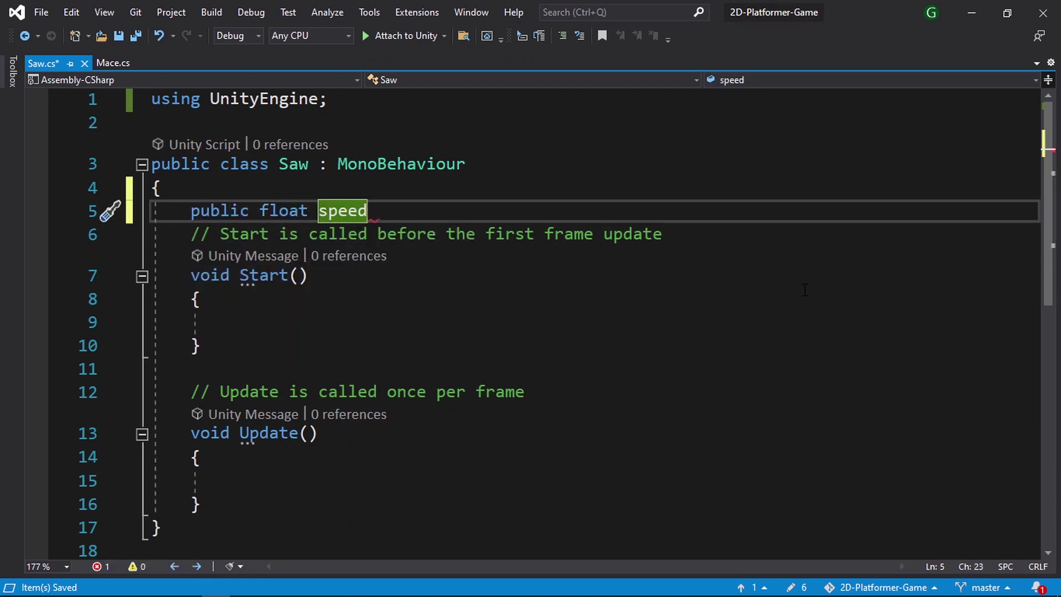
pyautogui.write(' = 2;')
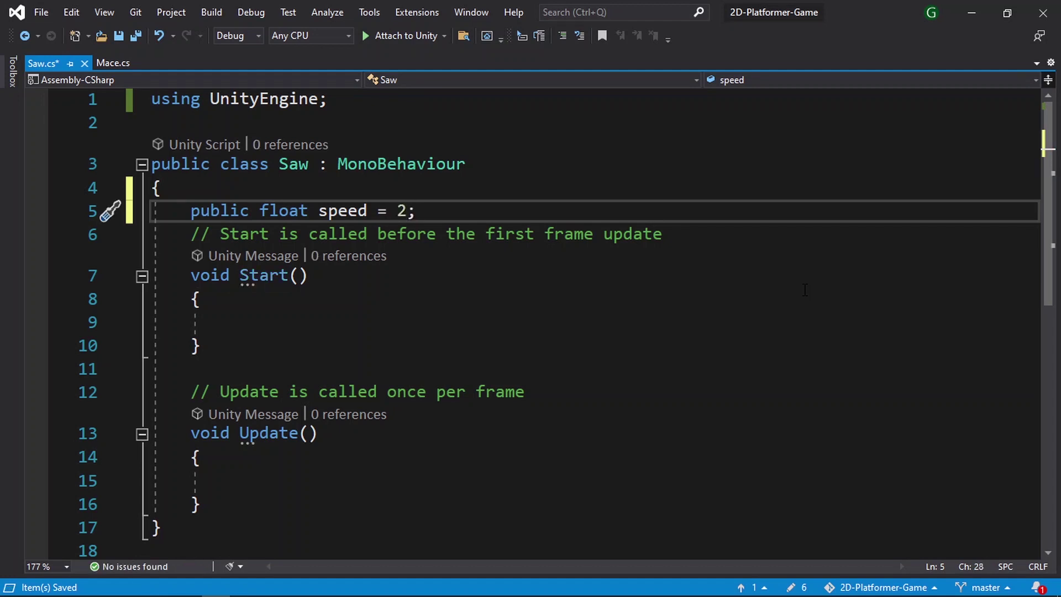
pyautogui.press('Return')
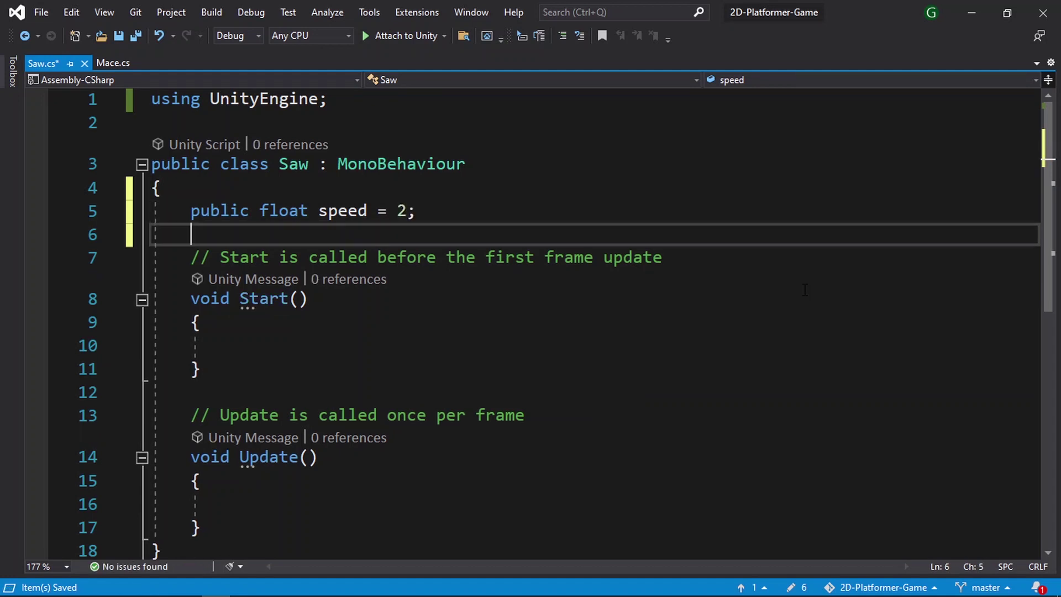
pyautogui.write('int dir')
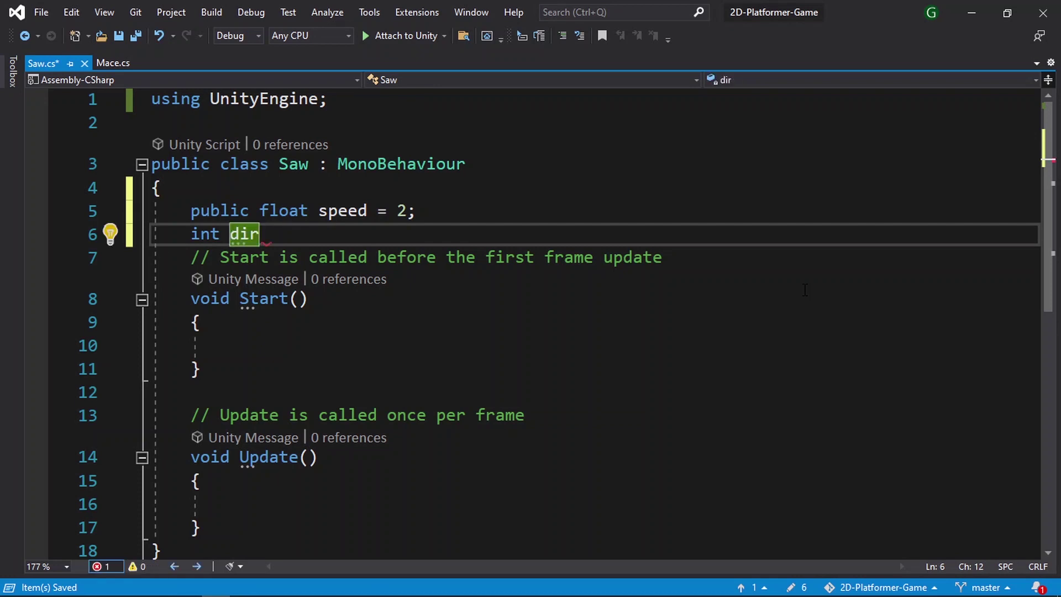
pyautogui.write(' = 1;')
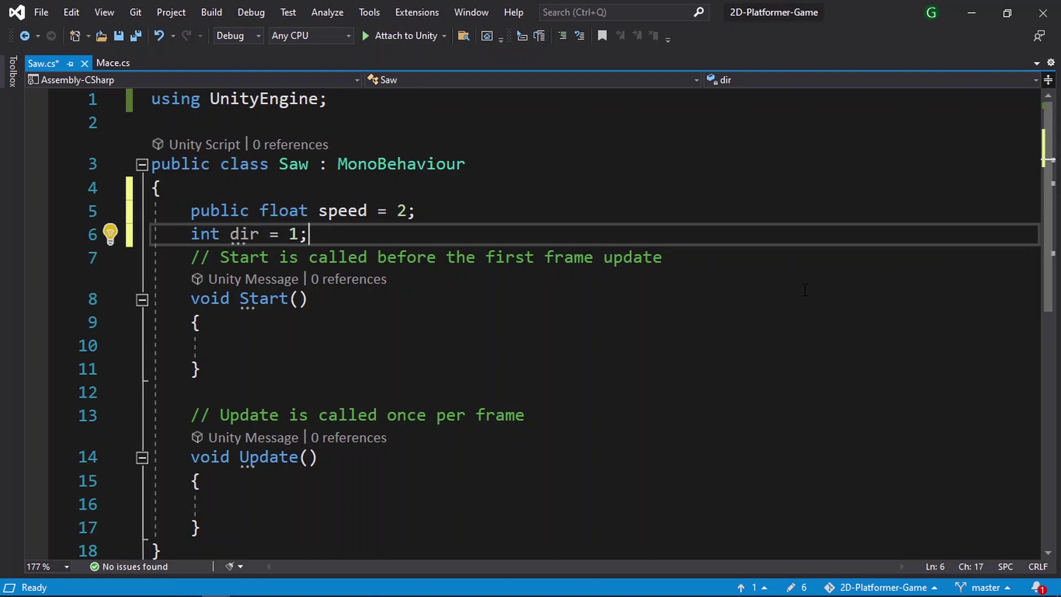
# Declare public Transform rightCheck, then duplicate the line and rename the copy leftCheck
pyautogui.press('Return')
pyautogui.press('Return')
pyautogui.write('pubi')
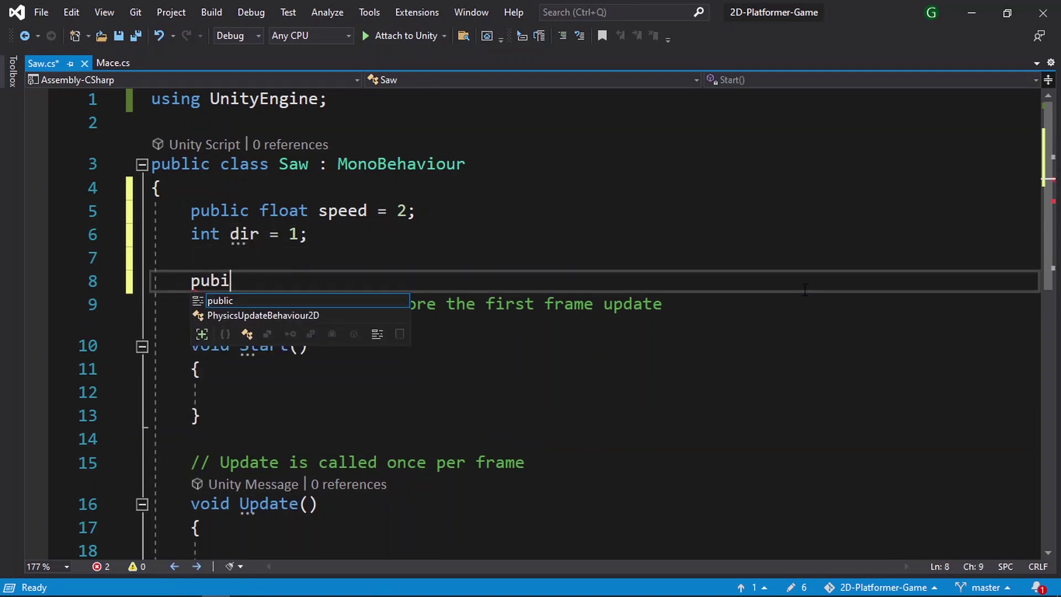
pyautogui.press('BackSpace')
pyautogui.write('lic trans')
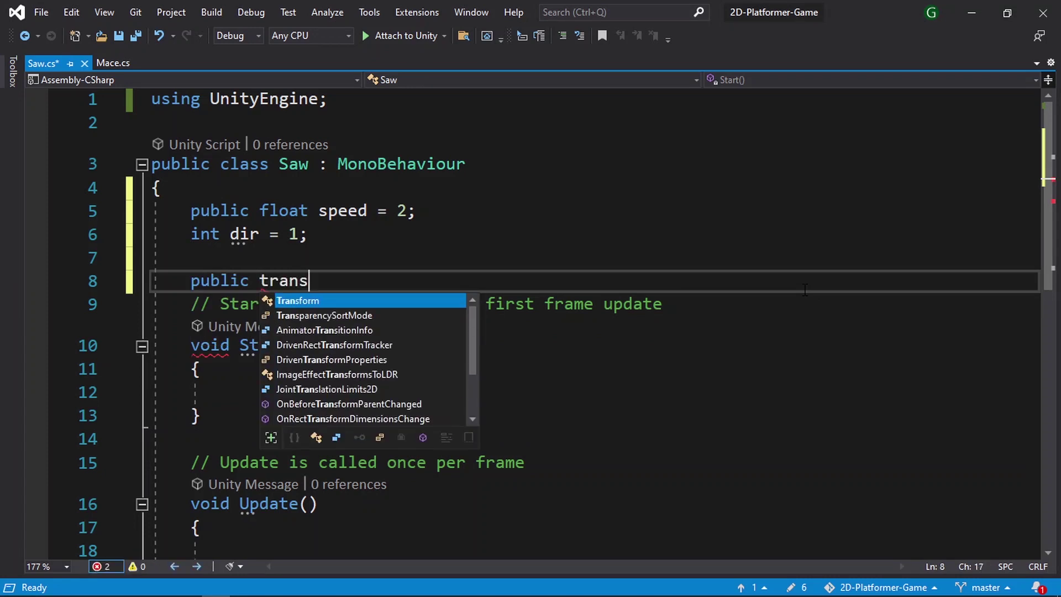
pyautogui.write(' rightCheck')
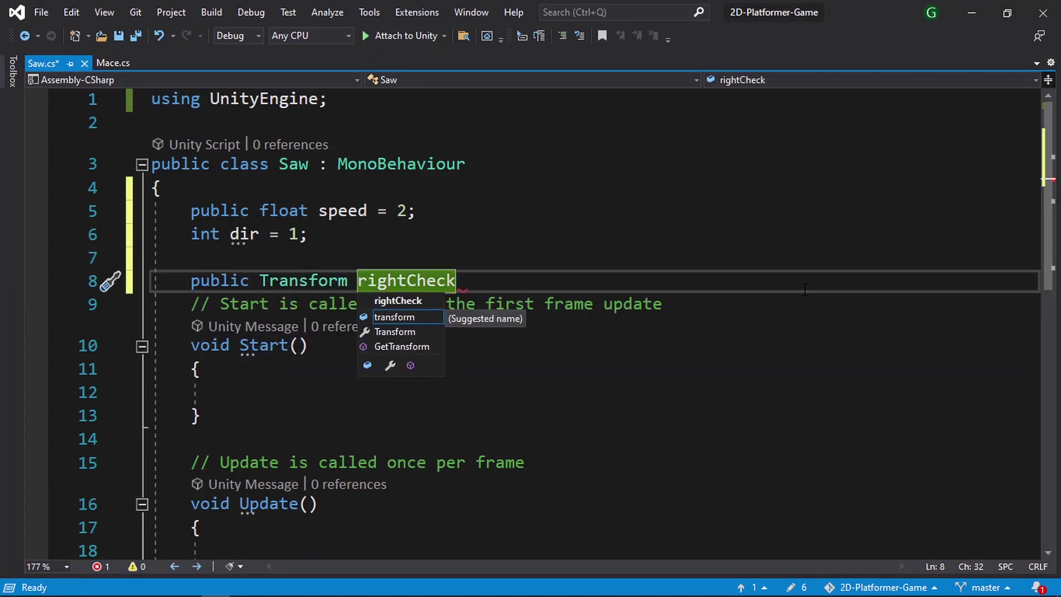
pyautogui.write(';')
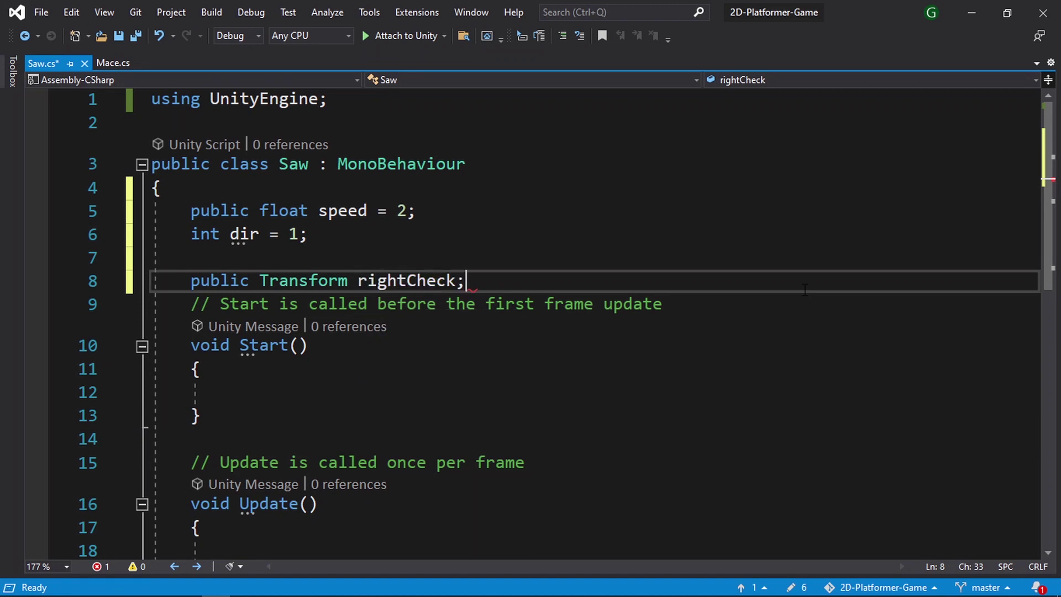
pyautogui.hotkey('ctrl', 'd')
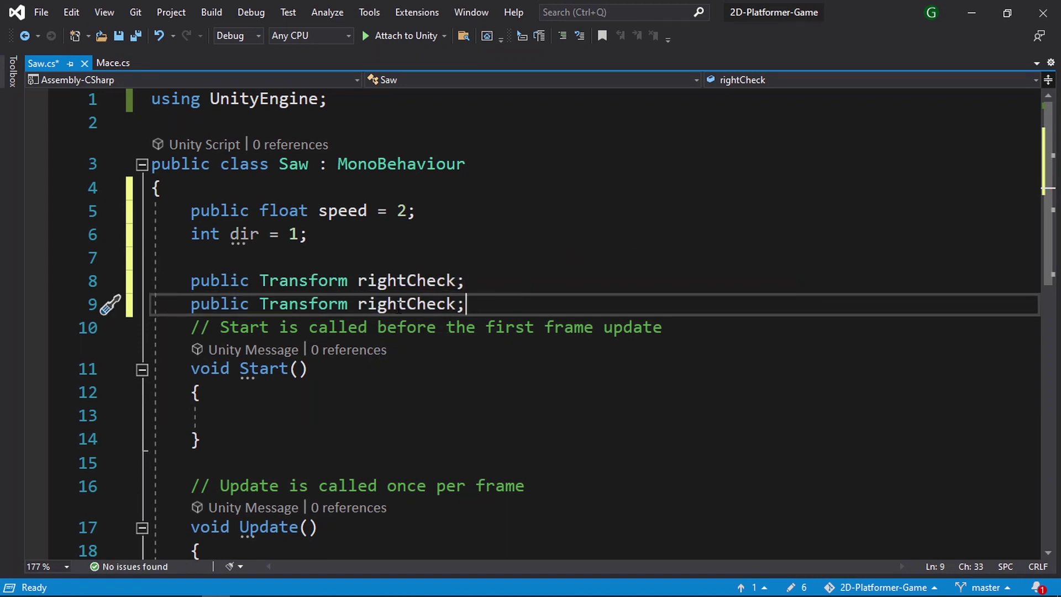
pyautogui.doubleClick(398, 305)
pyautogui.write('left')
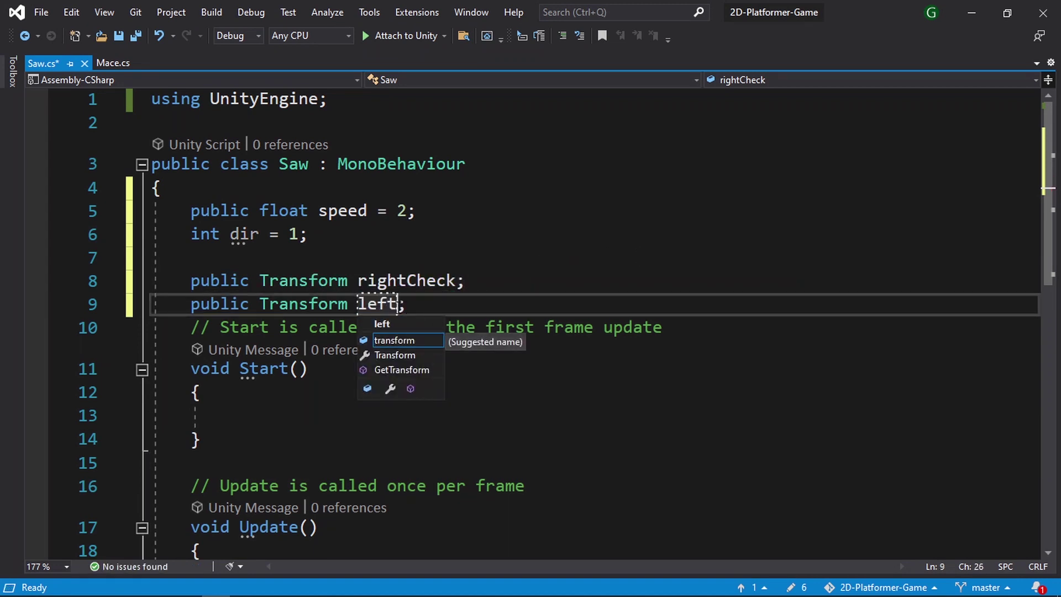
pyautogui.write('Check')
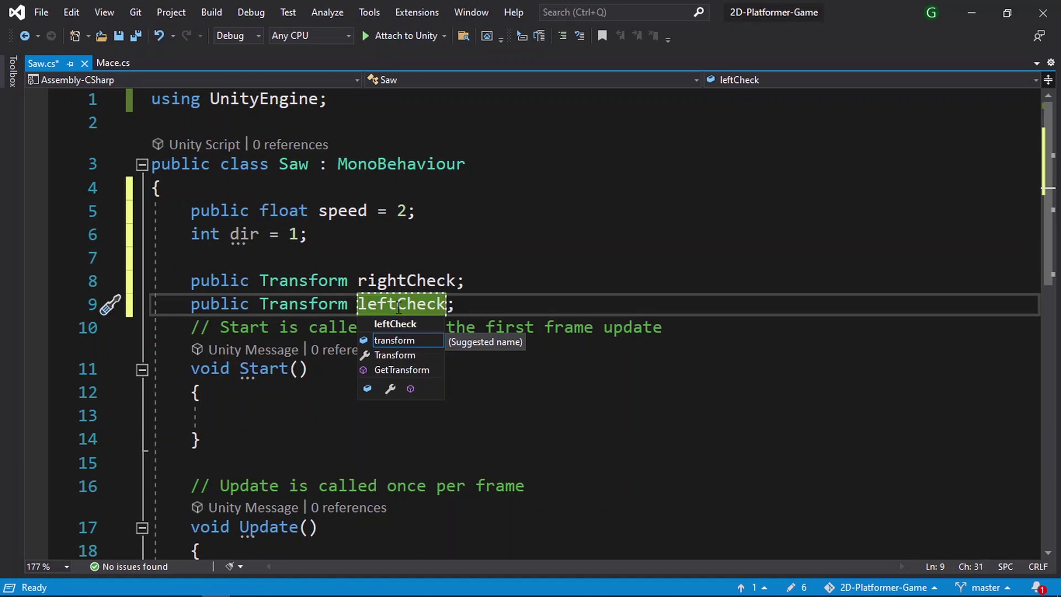
pyautogui.press('Escape')
pyautogui.press('End')
pyautogui.hotkey('shift', 'Up')
pyautogui.hotkey('shift', 'Home')
pyautogui.hotkey('shift', 'Home')
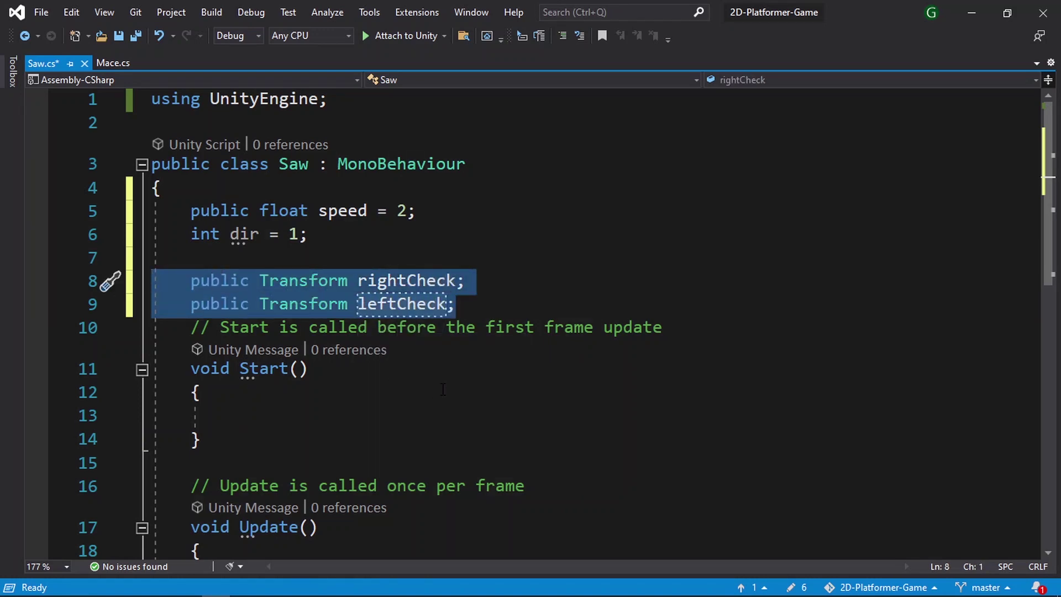
pyautogui.scroll(-3, 443, 390)
pyautogui.scroll(1, 442, 389)
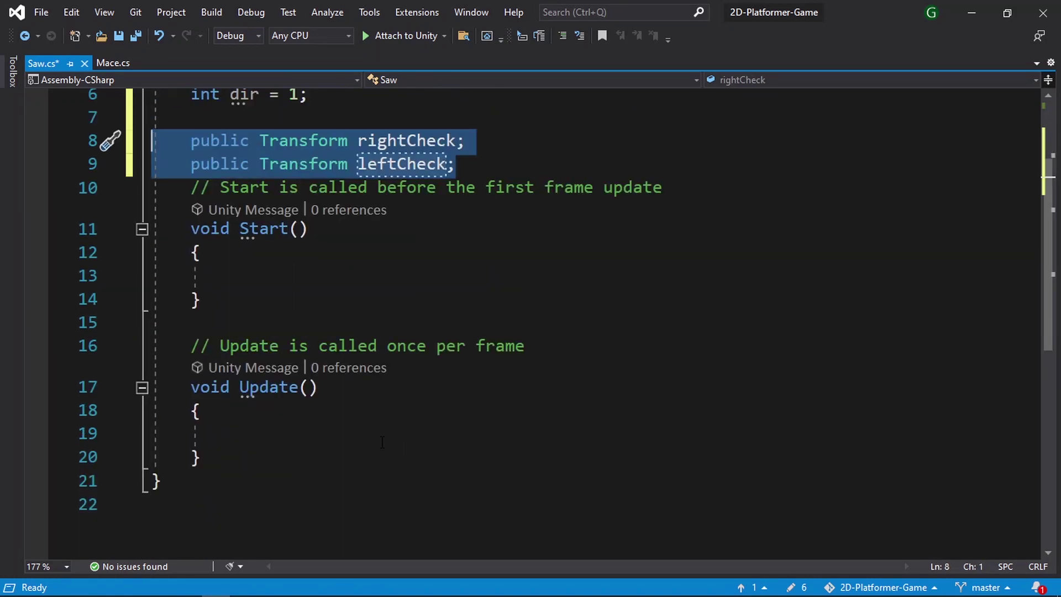
pyautogui.click(306, 437)
# Rename Update to FixedUpdate and add transform.Translate(Vector2.right * speed * dir * Time.fixedDeltaTime)
pyautogui.click(239, 387)
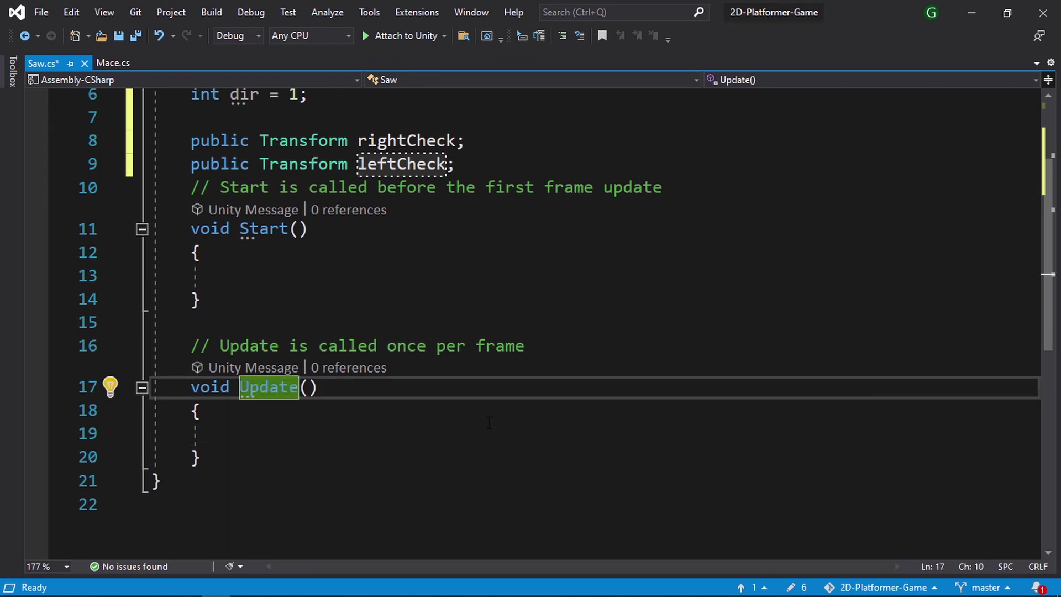
pyautogui.write('Fixed')
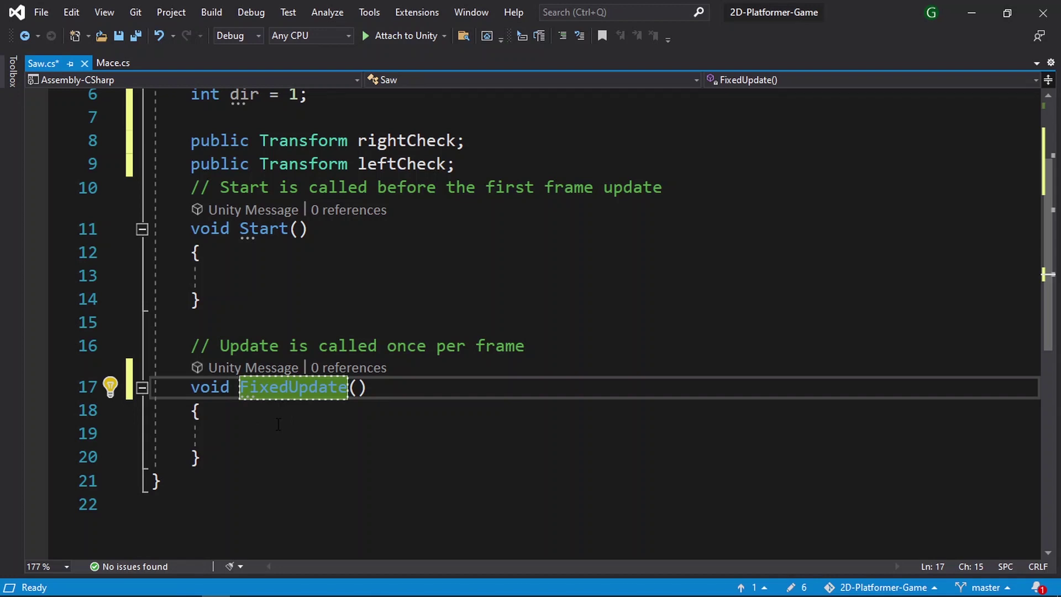
pyautogui.click(321, 434)
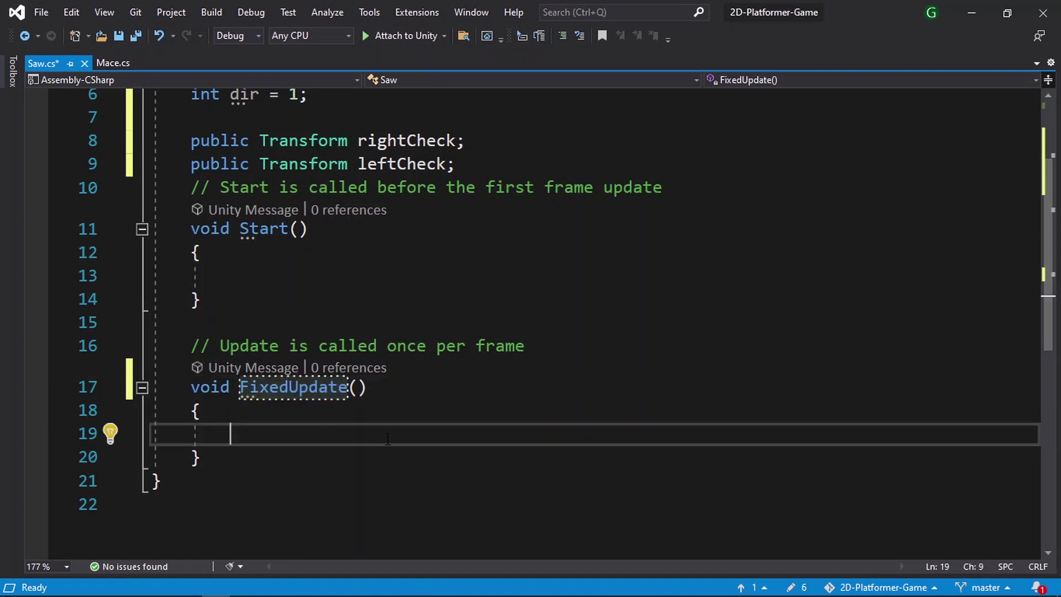
pyautogui.write('tran')
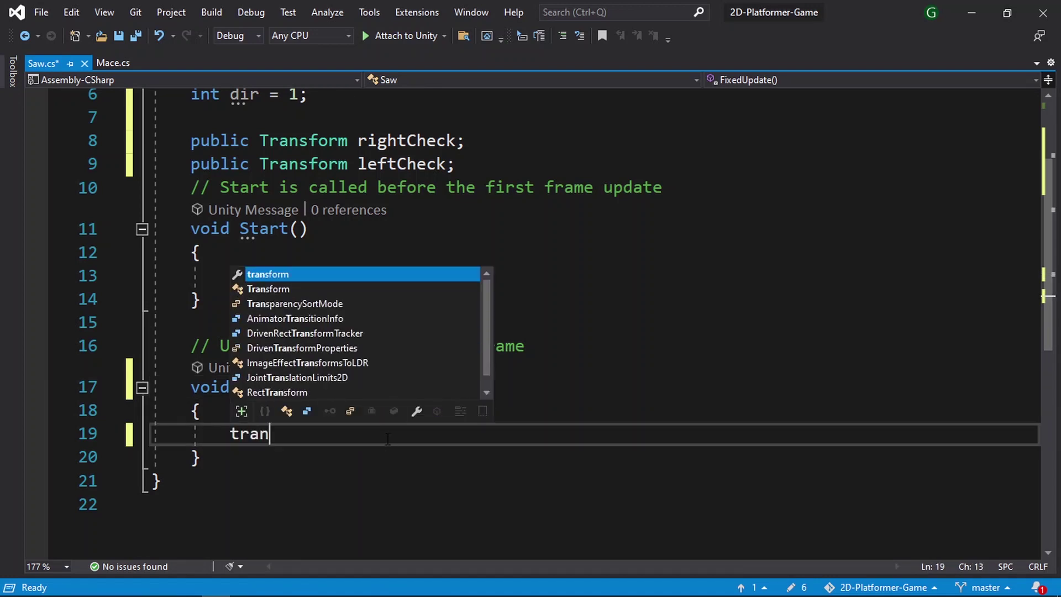
pyautogui.write('sform.')
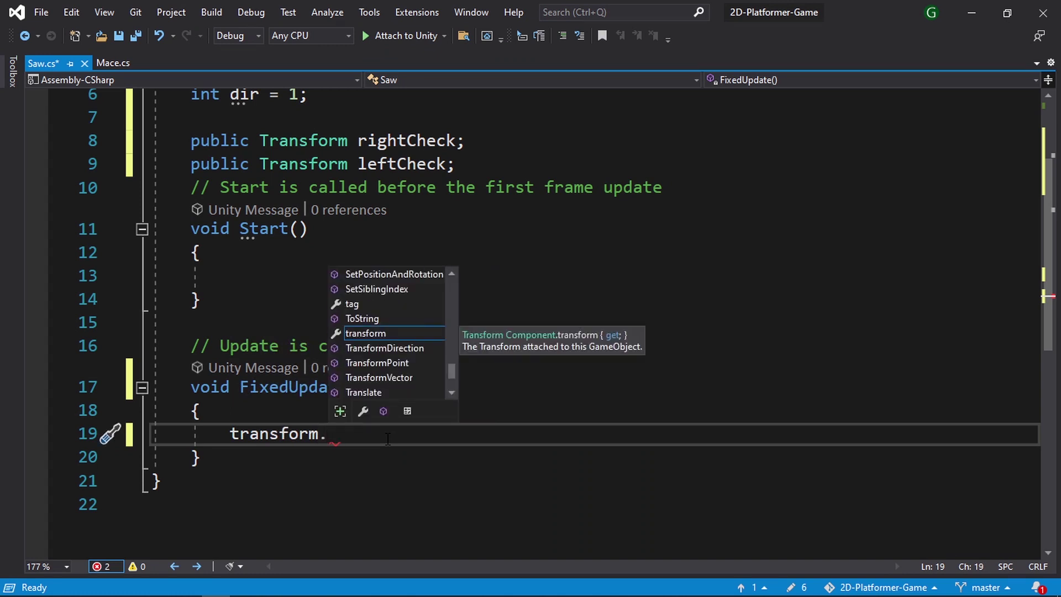
pyautogui.write('Translate(')
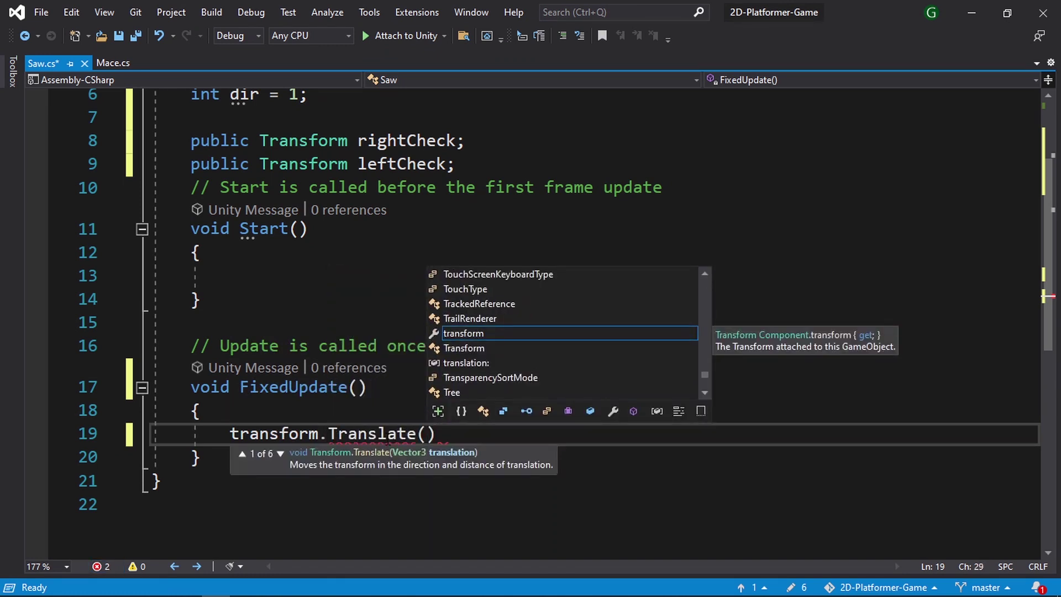
pyautogui.write('vec')
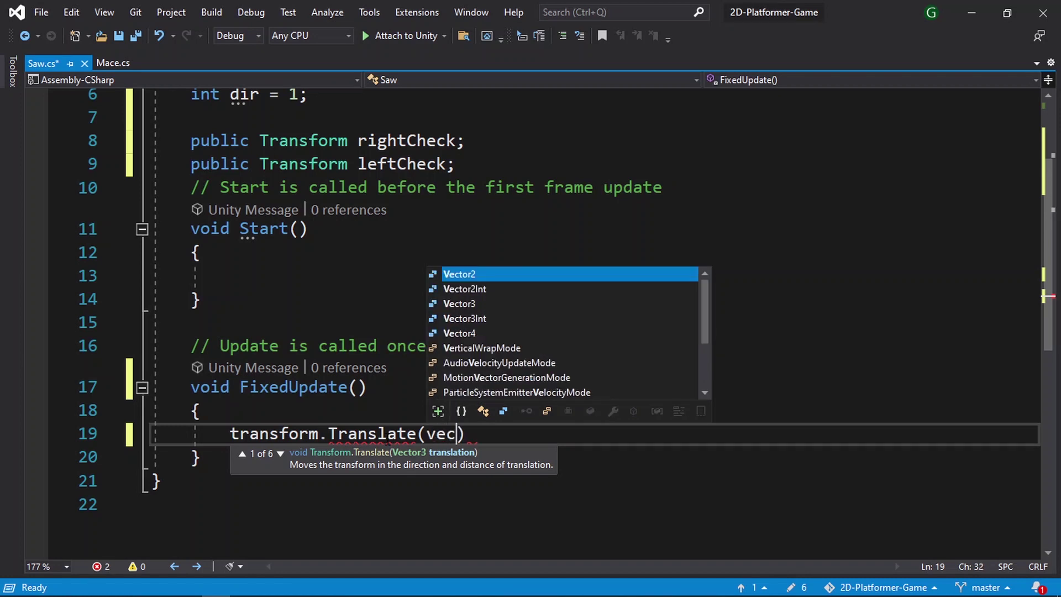
pyautogui.write('.right')
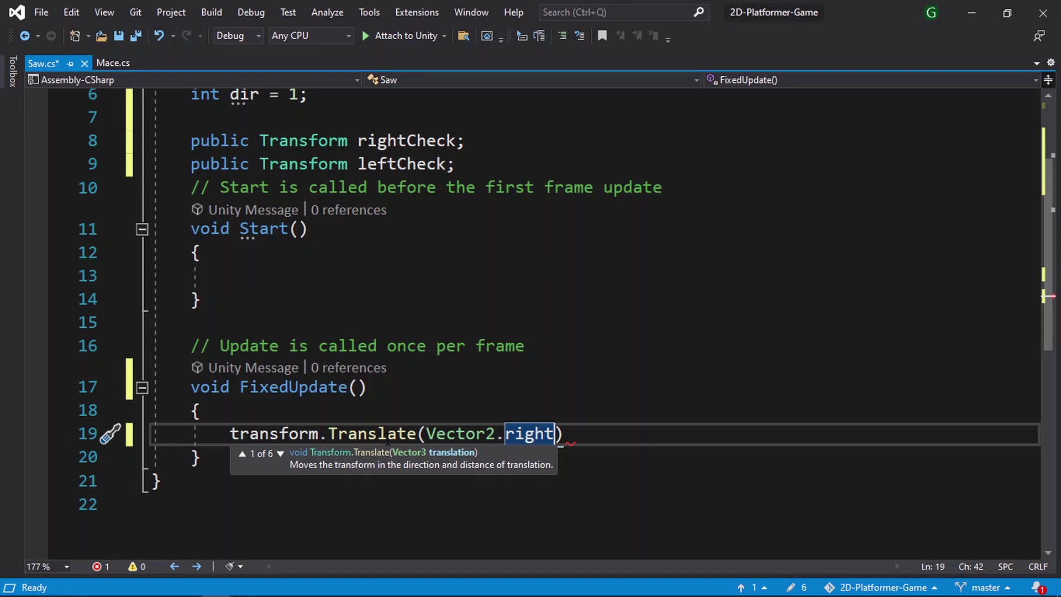
pyautogui.write(' * s')
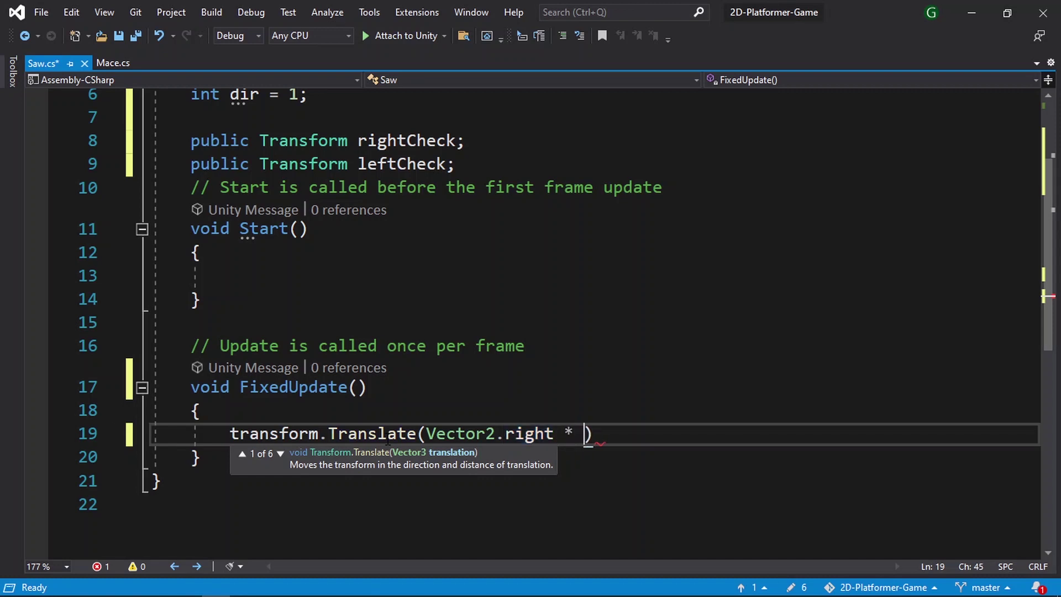
pyautogui.write('peed * ')
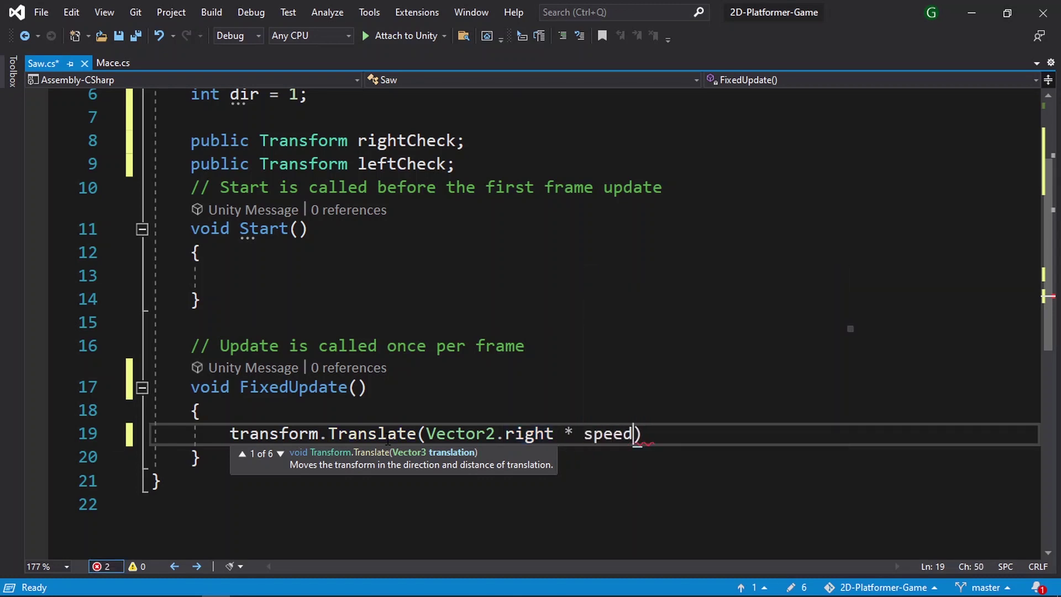
pyautogui.write('dir*')
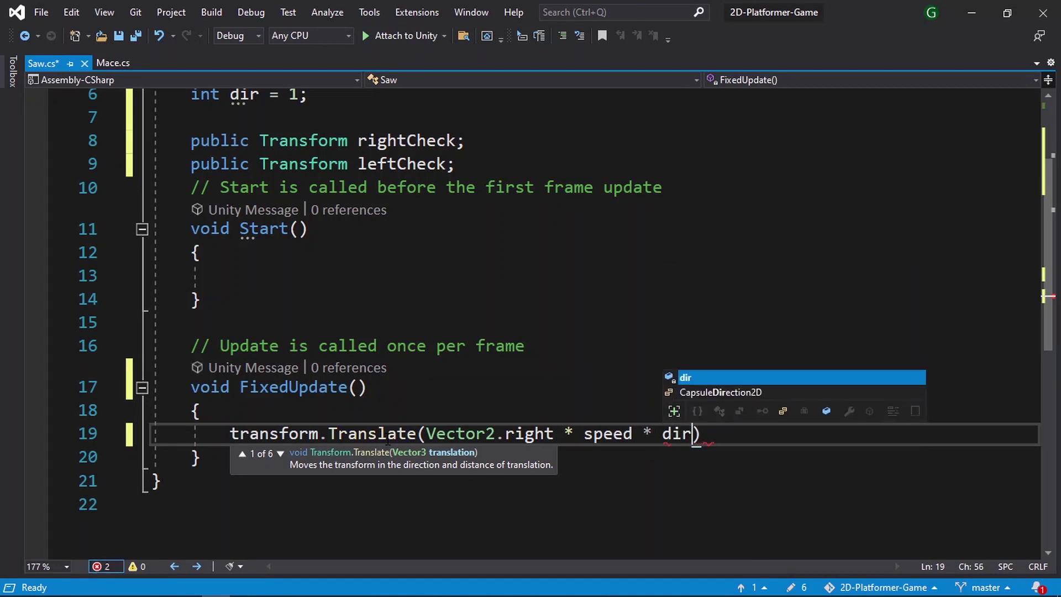
pyautogui.write(' tim')
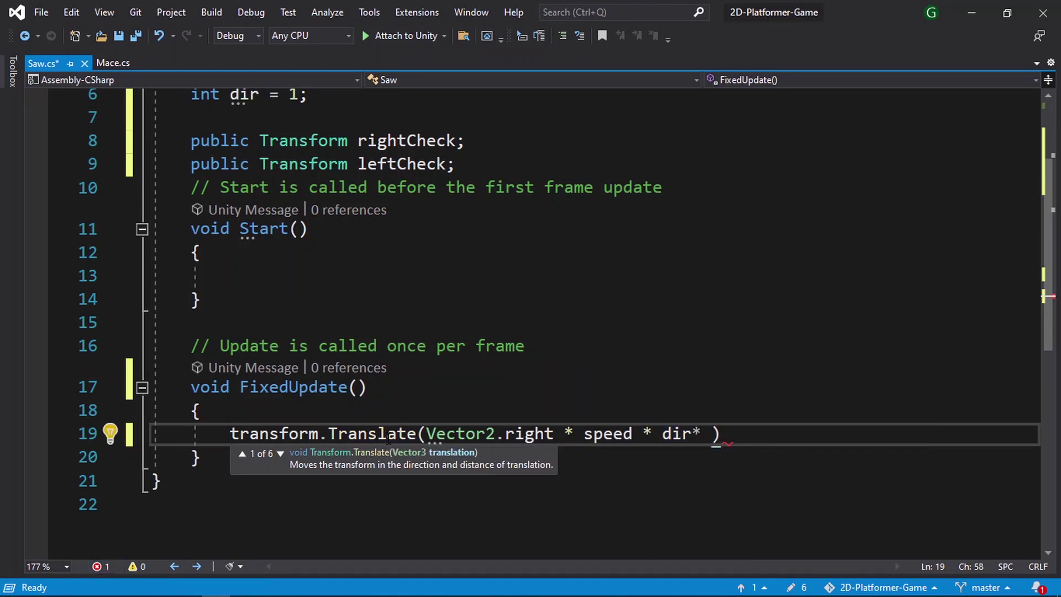
pyautogui.write('e')
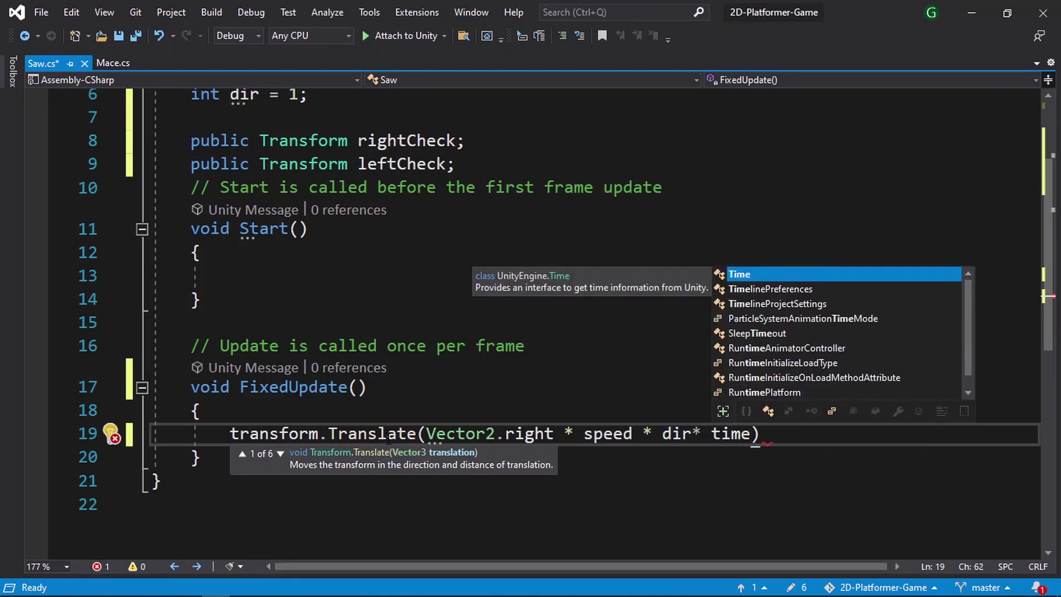
pyautogui.press('Tab')
pyautogui.write('.del')
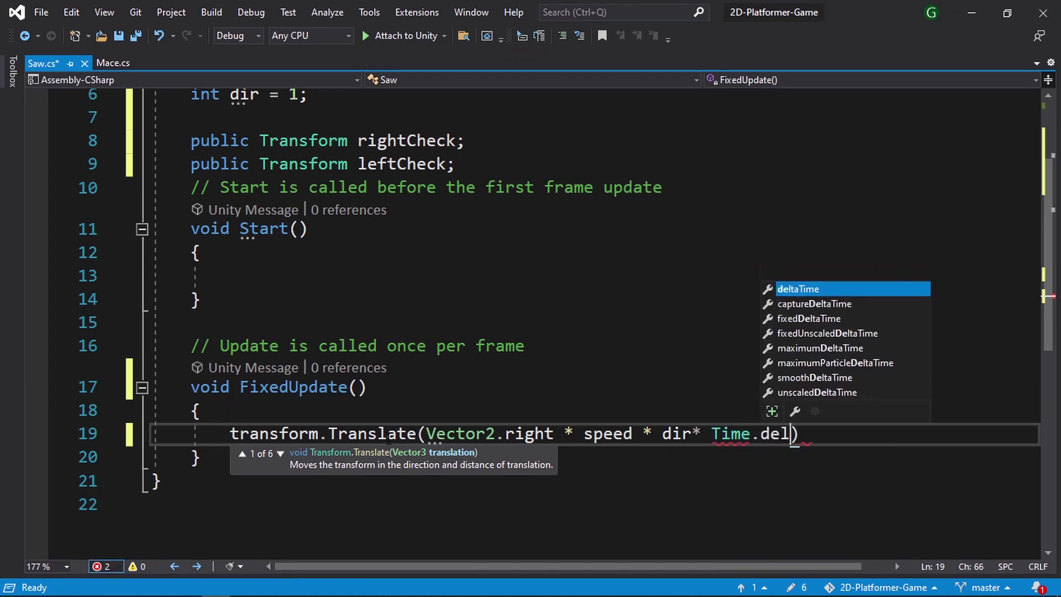
pyautogui.press('Down')
pyautogui.press('Down')
pyautogui.press('Tab')
pyautogui.press('End')
pyautogui.write(';')
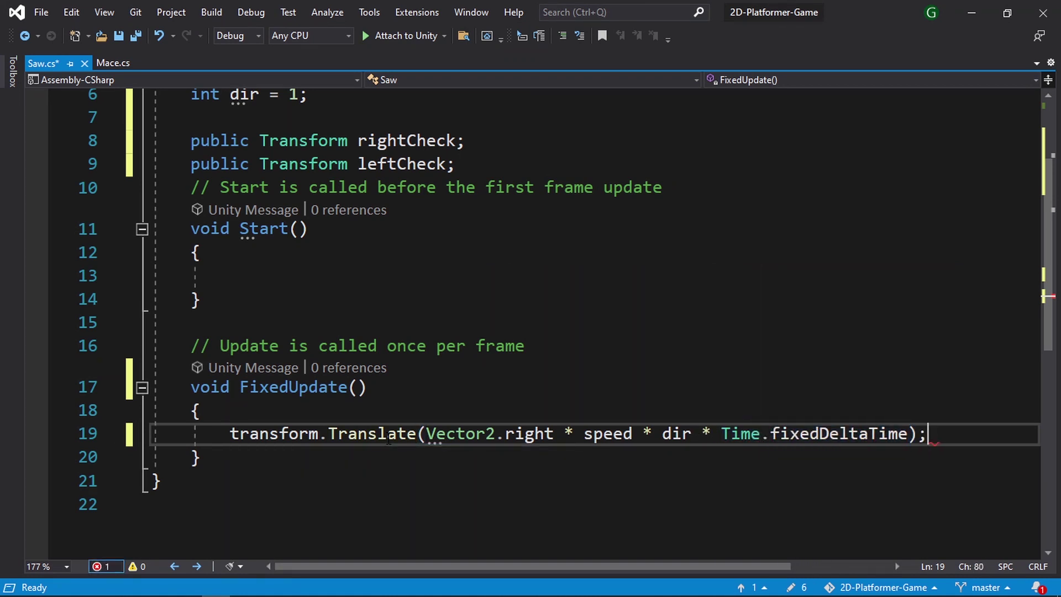
pyautogui.press('Return')
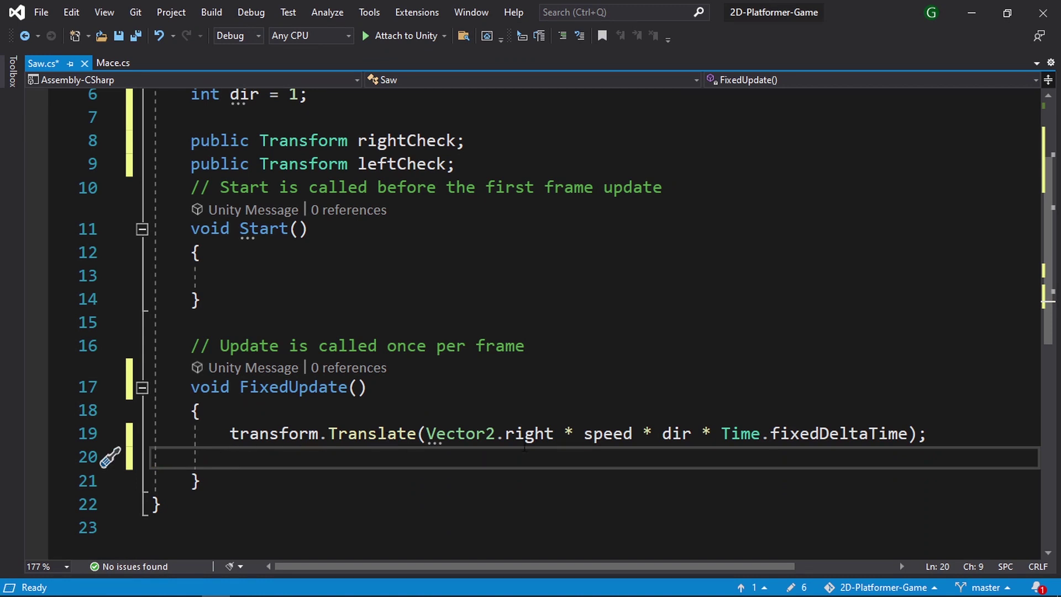
# Begin an if condition testing Physics2D.Raycast(rightCheck.position, Vector2.down, 2) on line 20
pyautogui.doubleClick(664, 436)
pyautogui.scroll(-1, 626, 457)
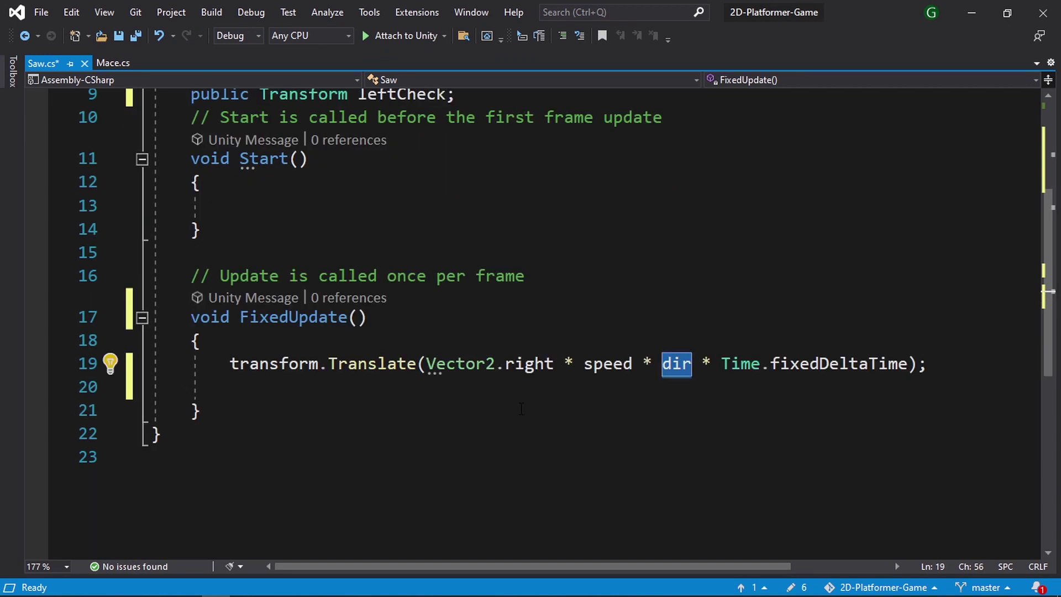
pyautogui.click(595, 389)
pyautogui.write('if')
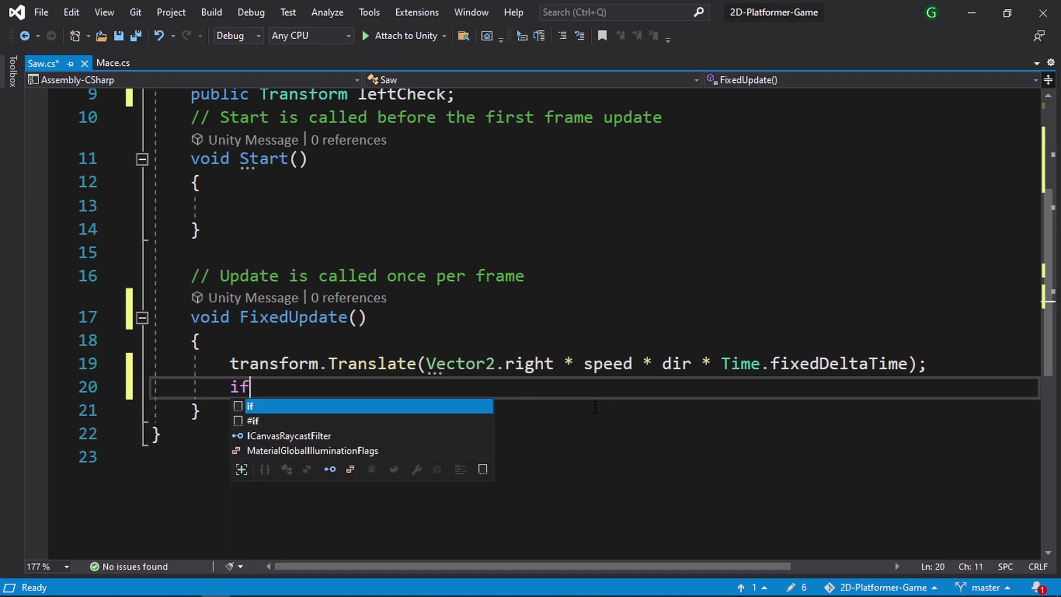
pyautogui.write('(physics2D.ra')
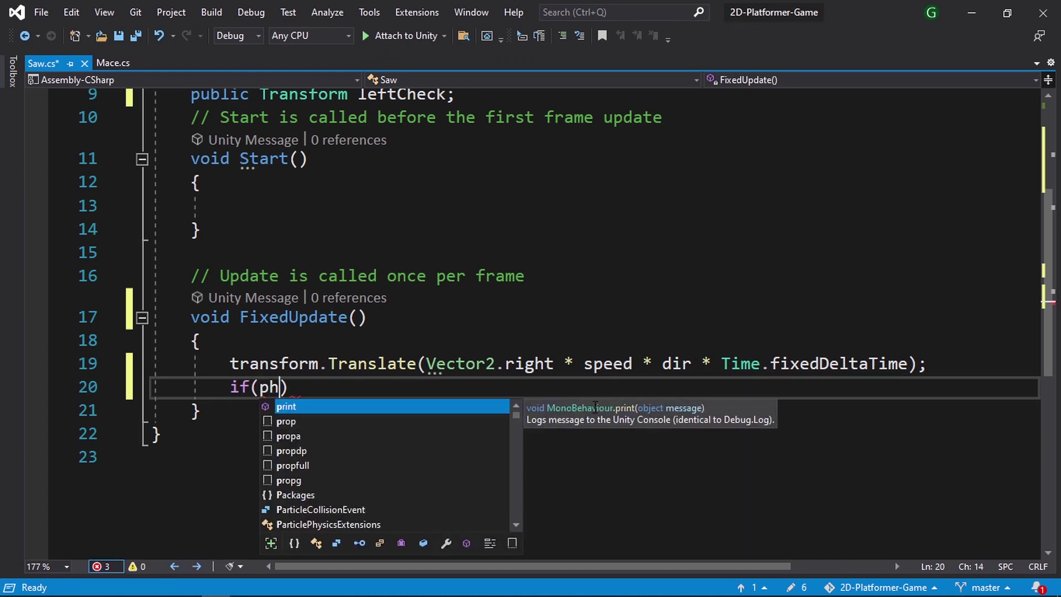
pyautogui.write('y')
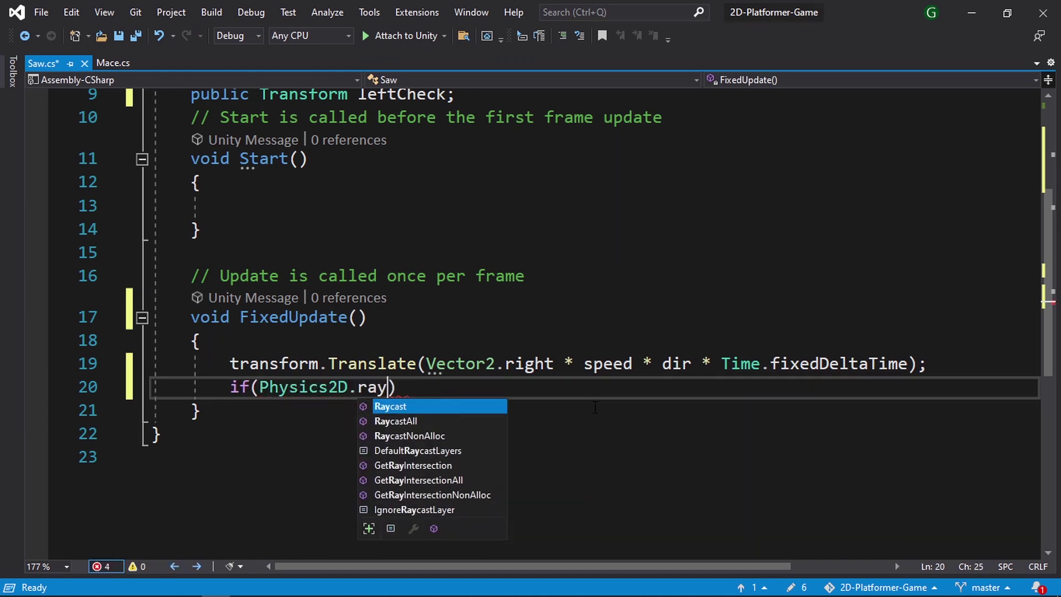
pyautogui.press('Tab')
pyautogui.write('(')
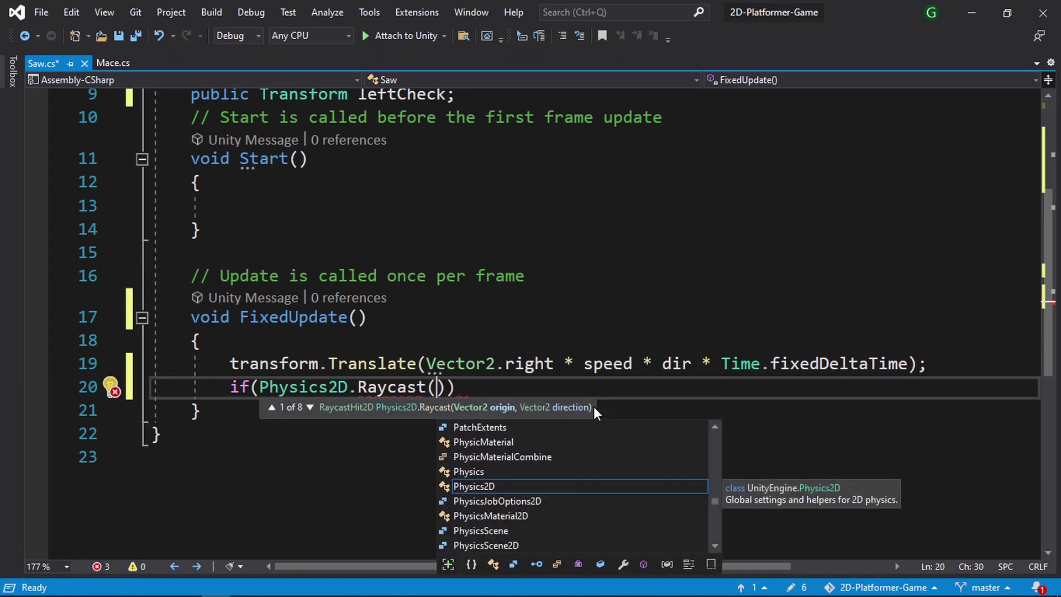
pyautogui.write('ri')
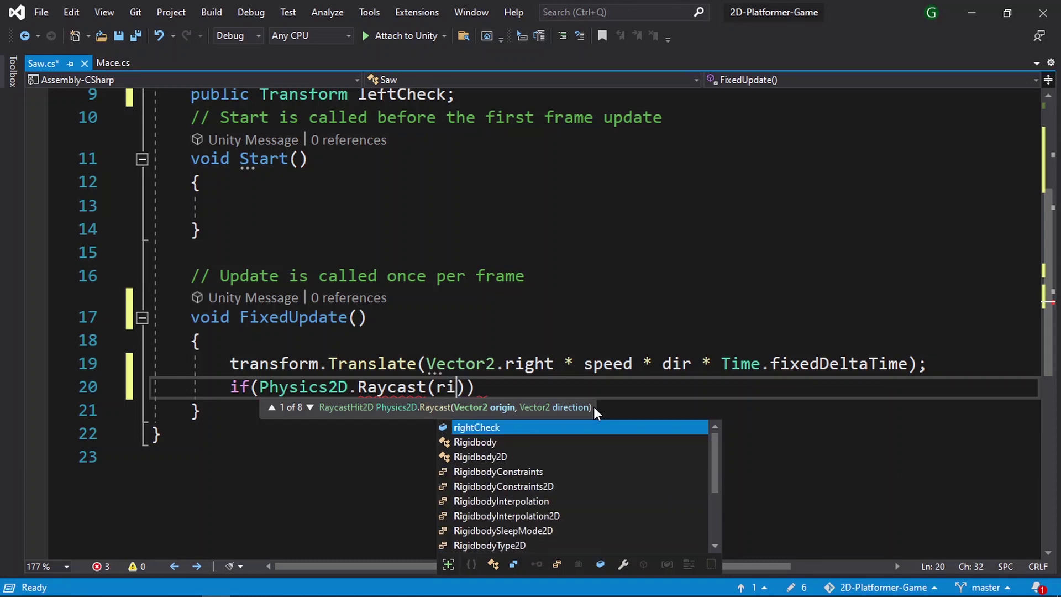
pyautogui.press('Tab')
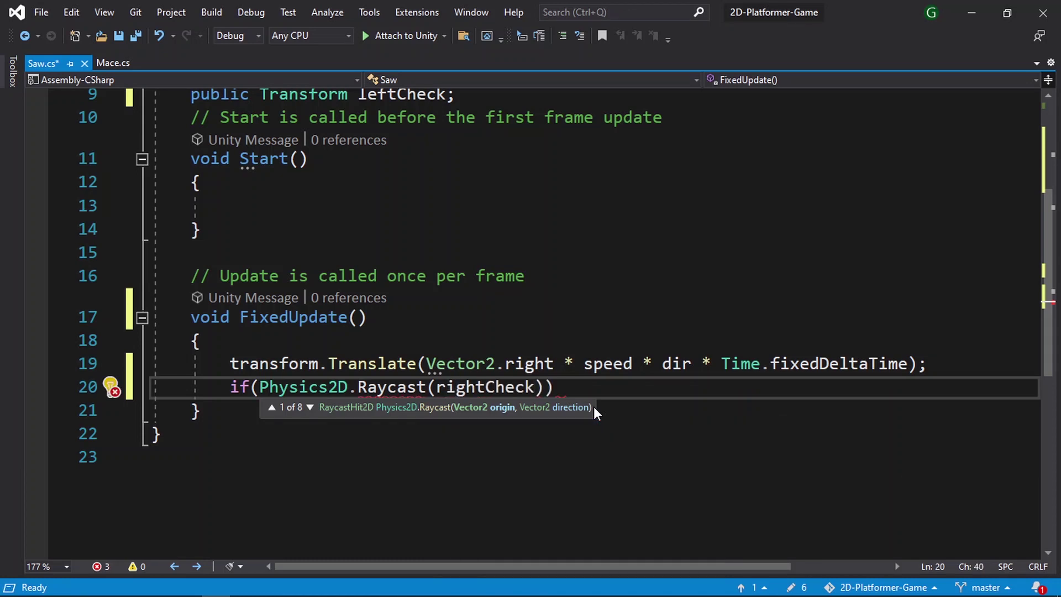
pyautogui.write('.po')
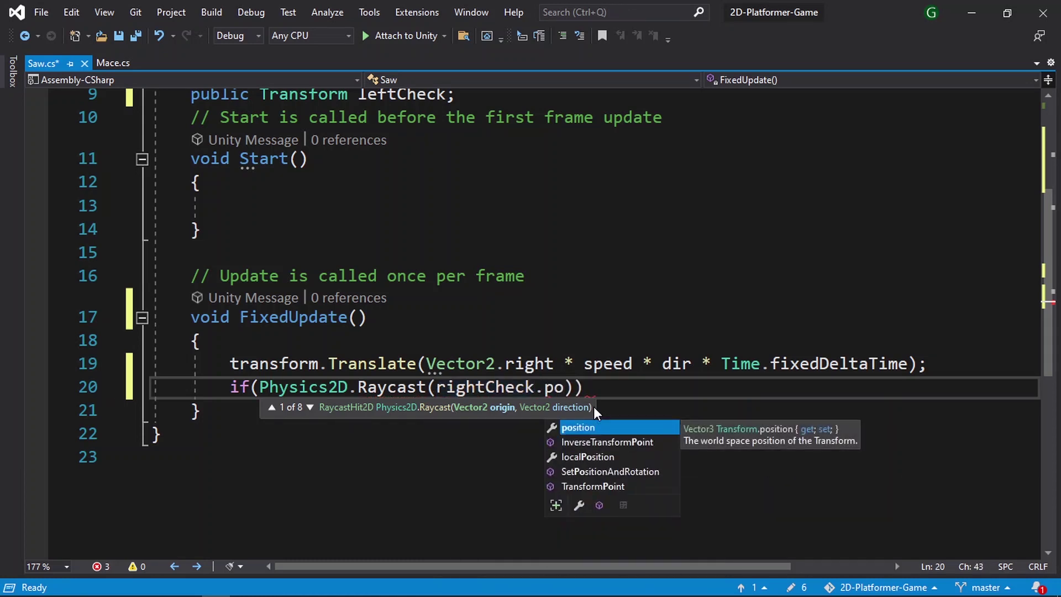
pyautogui.write('sition,')
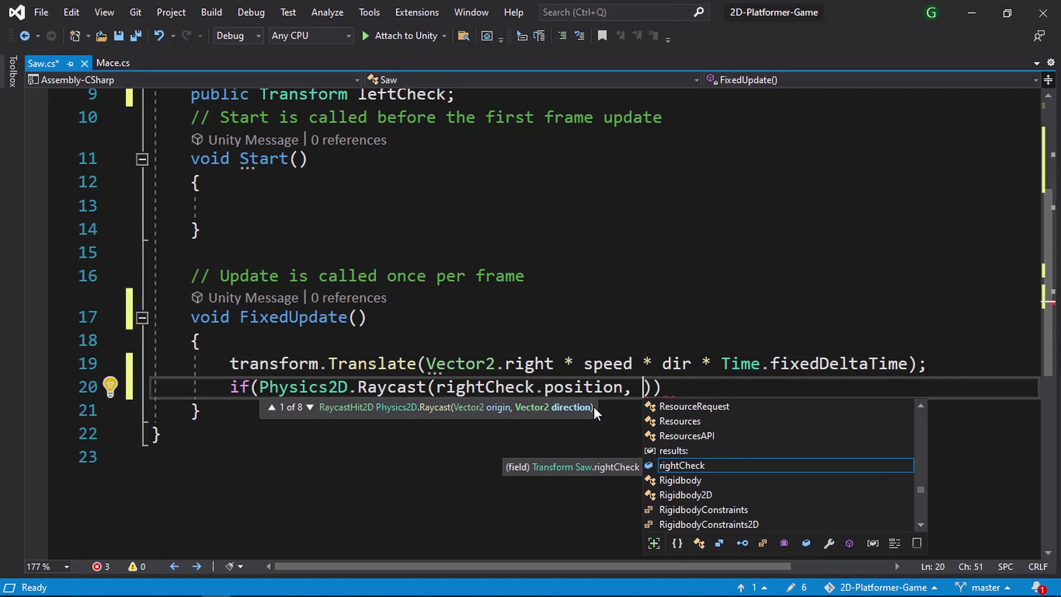
pyautogui.write('vec')
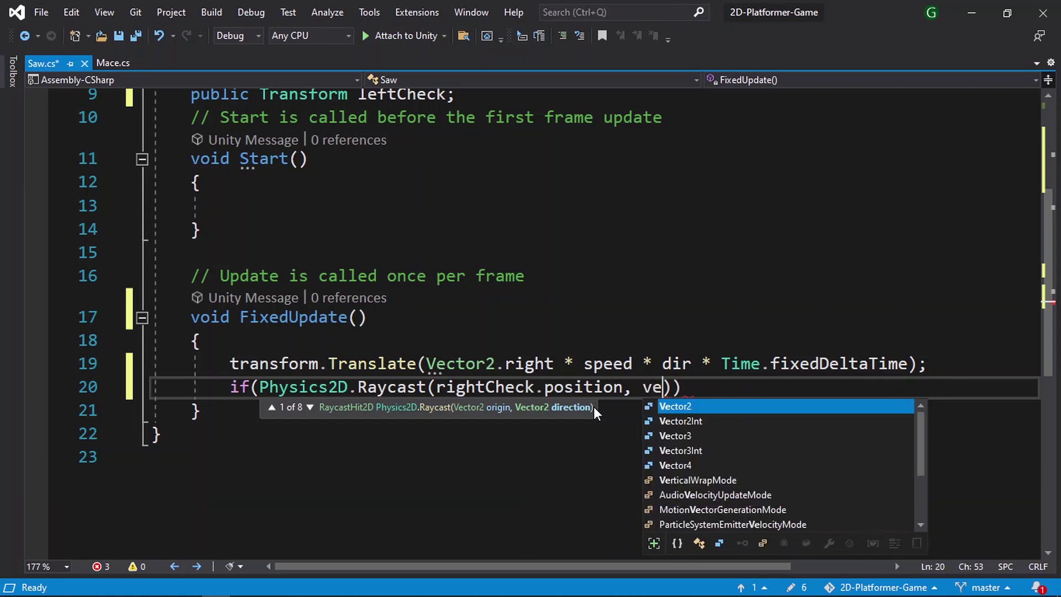
pyautogui.press('Tab')
pyautogui.write('.do')
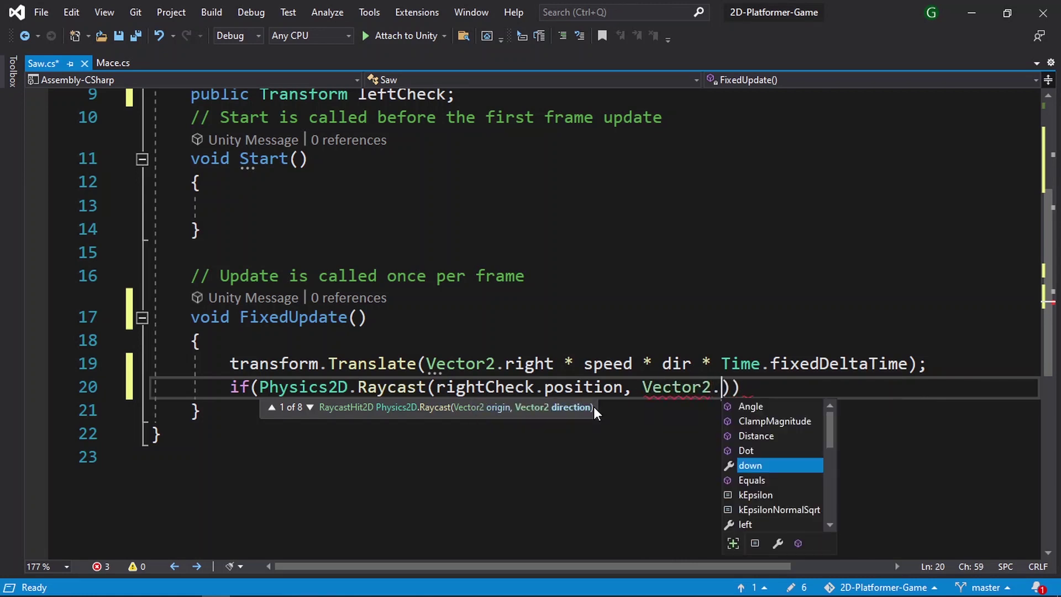
pyautogui.press('Tab')
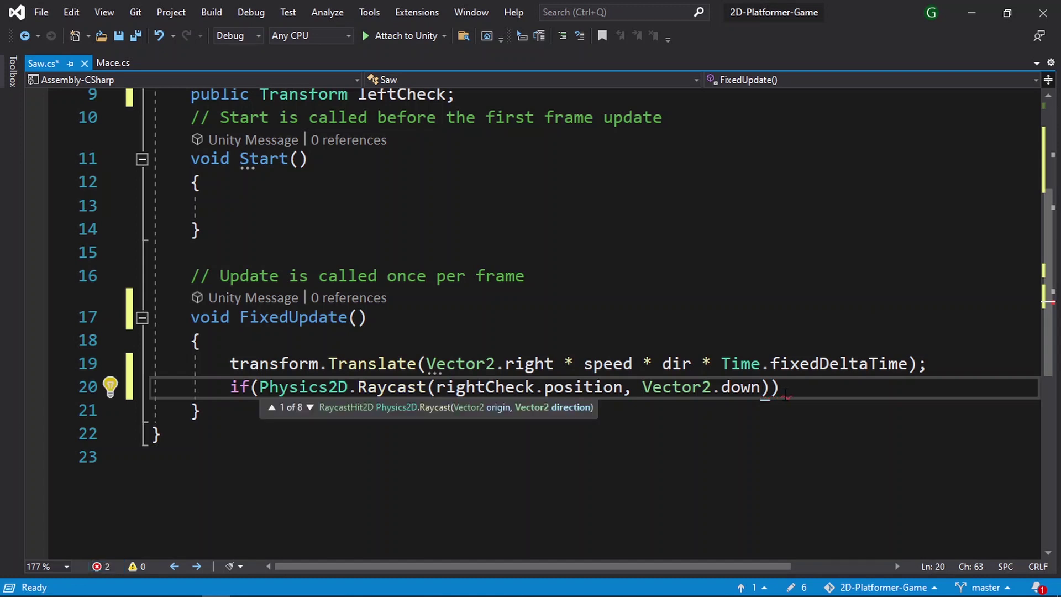
pyautogui.write(',')
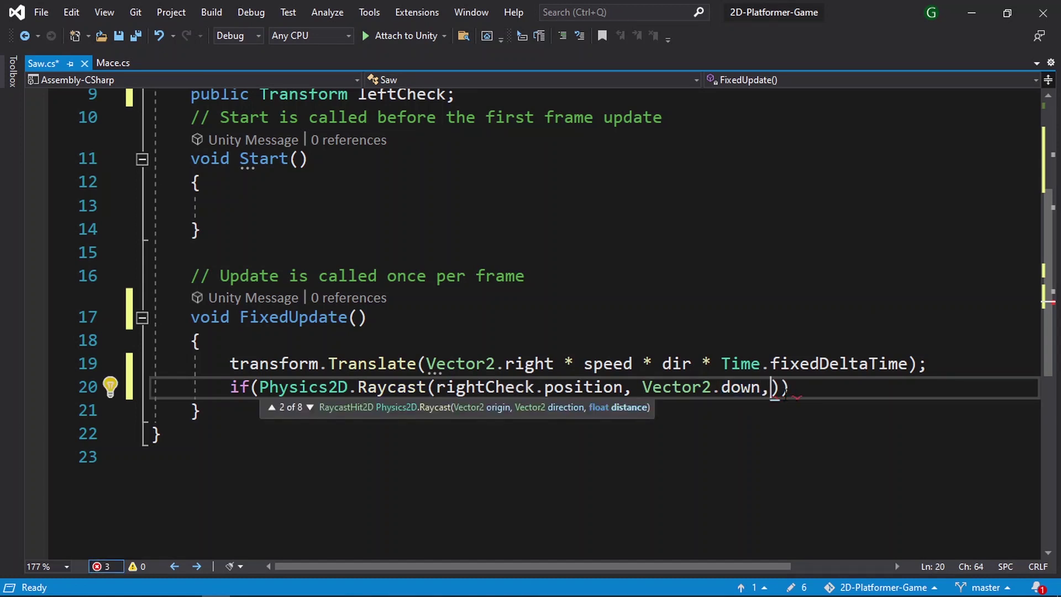
pyautogui.write('2')
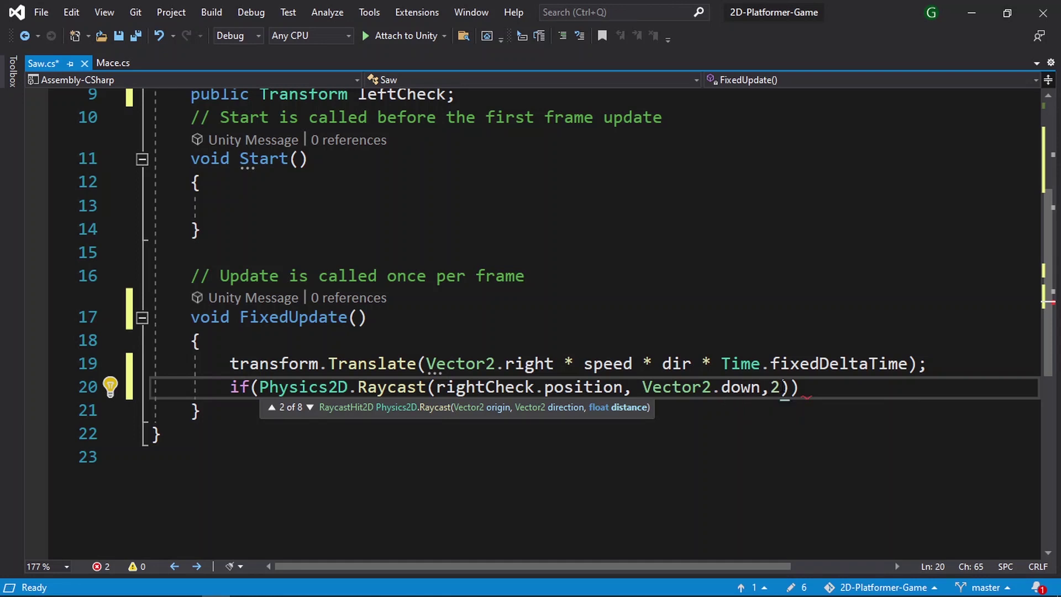
pyautogui.moveTo(780, 388); pyautogui.dragTo(643, 390)
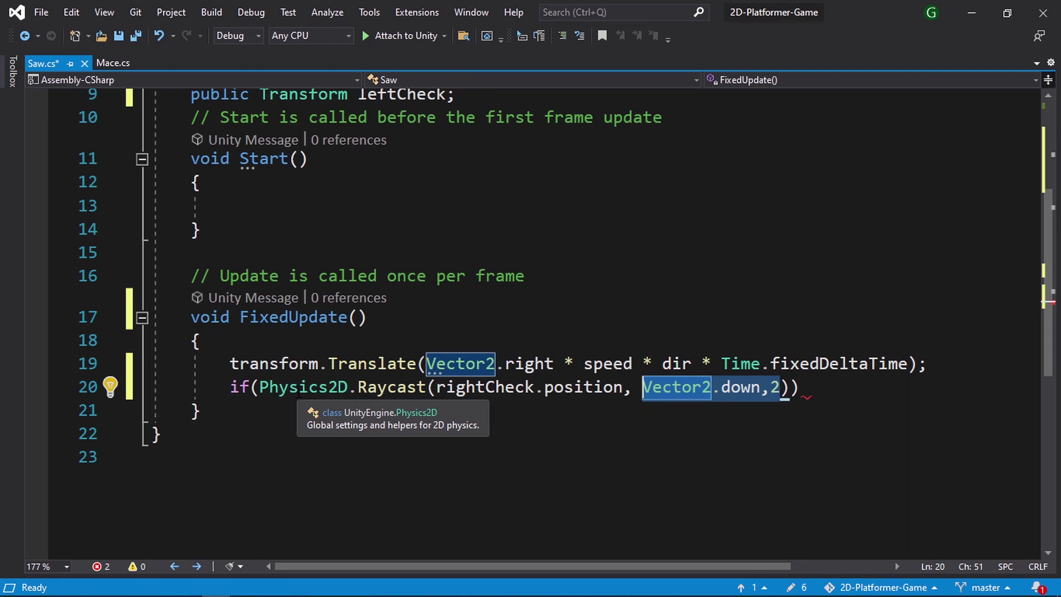
pyautogui.moveTo(261, 389); pyautogui.dragTo(790, 388)
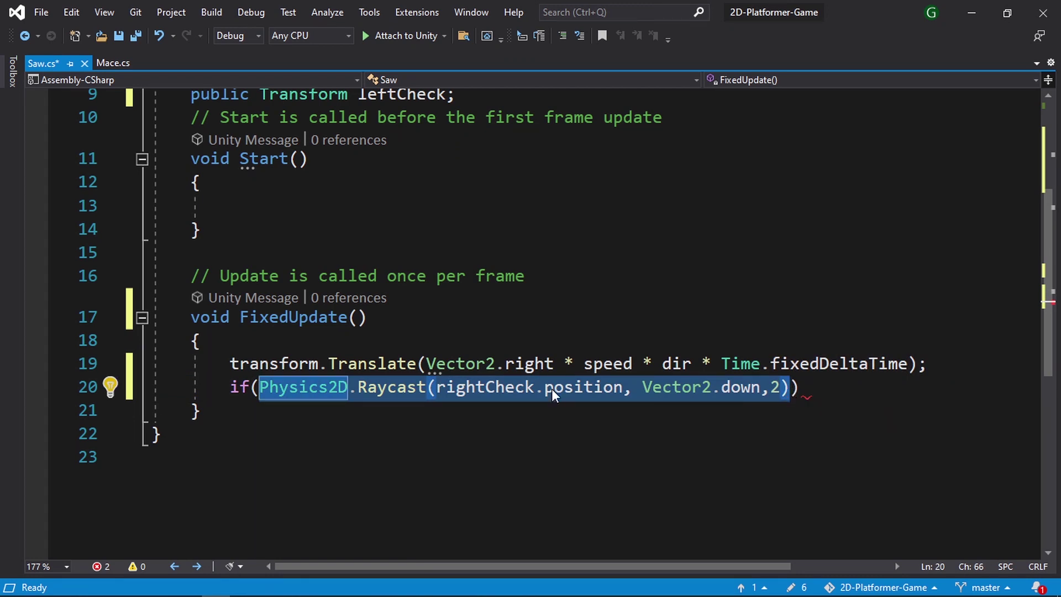
# Complete the condition with == false and set dir = -1 under it
pyautogui.click(789, 388)
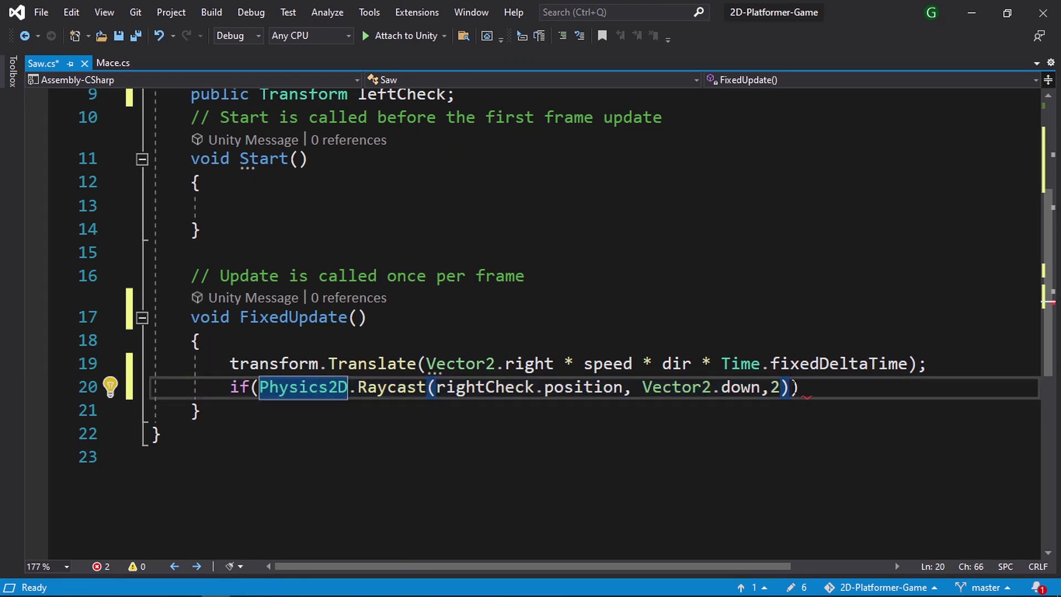
pyautogui.write('== f')
pyautogui.press('Tab')
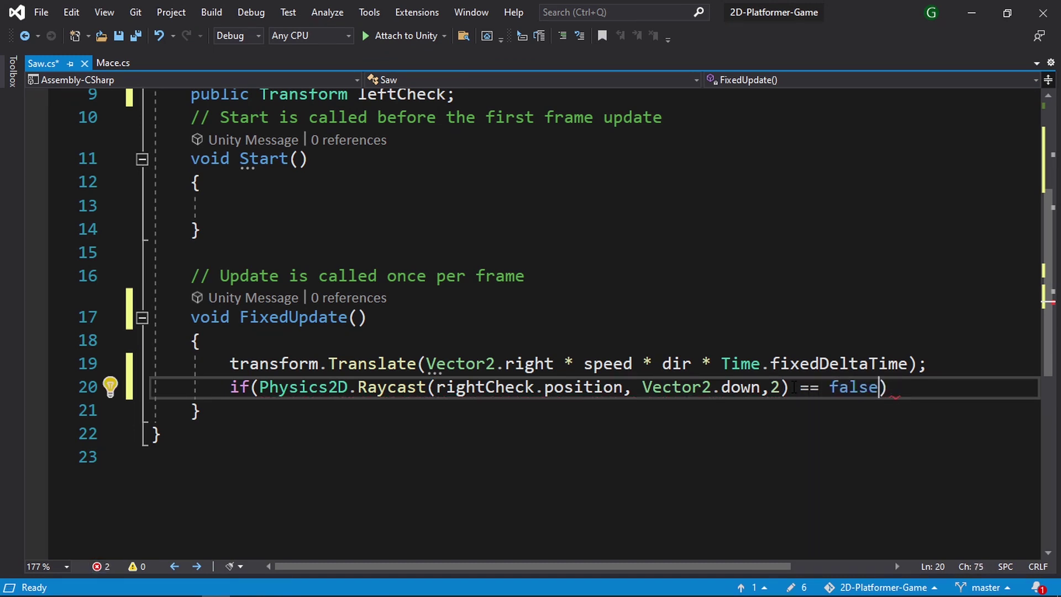
pyautogui.press('End')
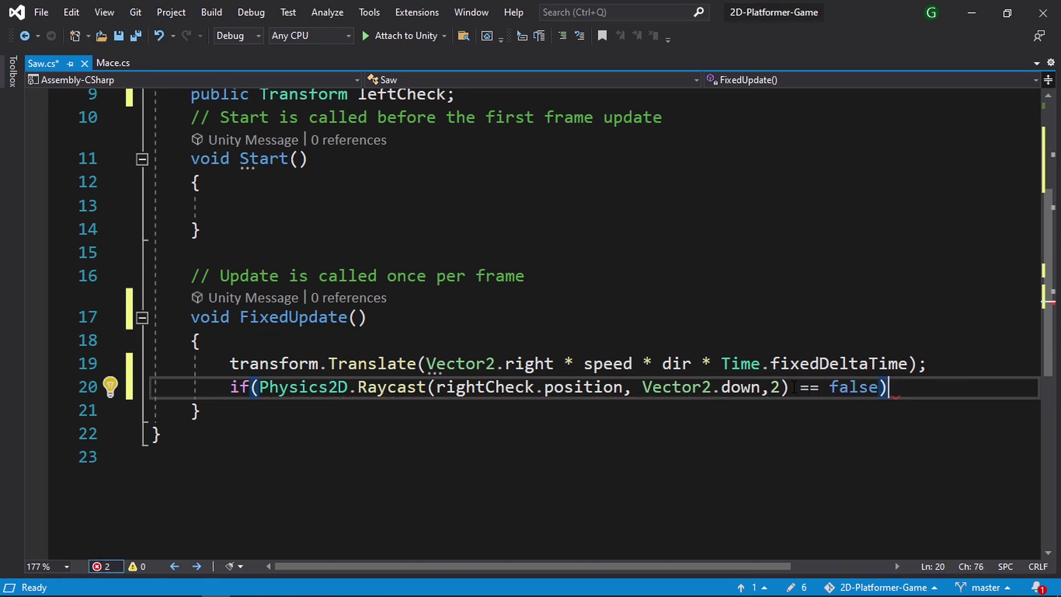
pyautogui.press('Return')
pyautogui.write('dir = -')
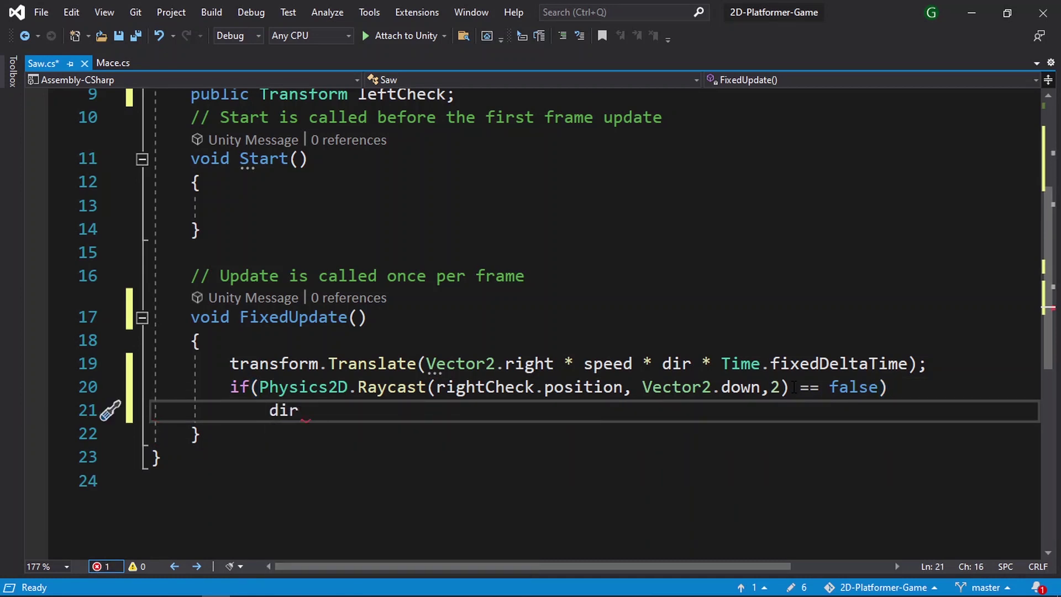
pyautogui.write('1;')
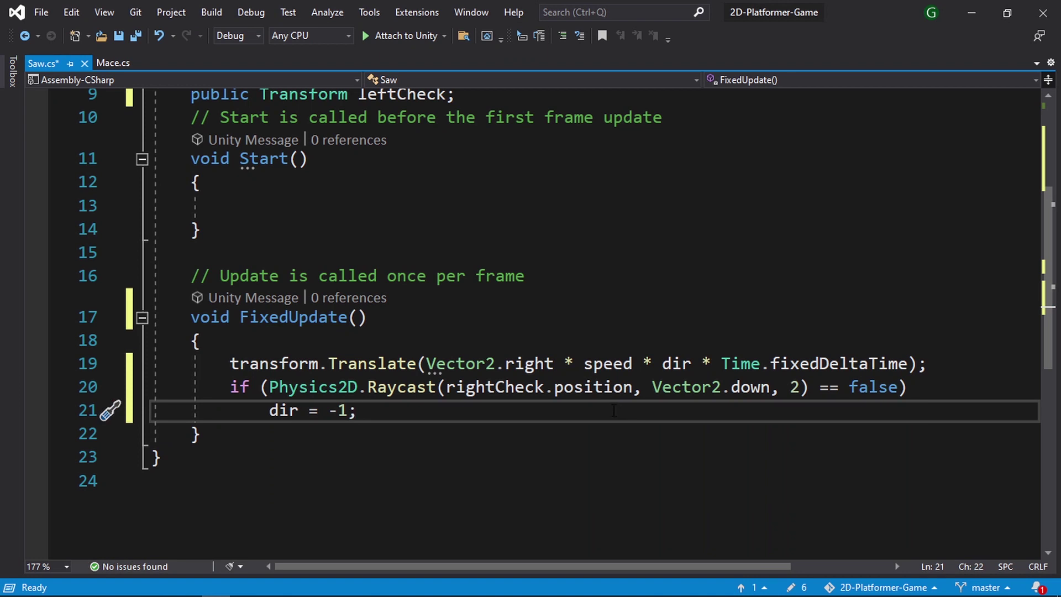
pyautogui.moveTo(408, 414); pyautogui.dragTo(125, 397)
pyautogui.hotkey('ctrl', 'c')
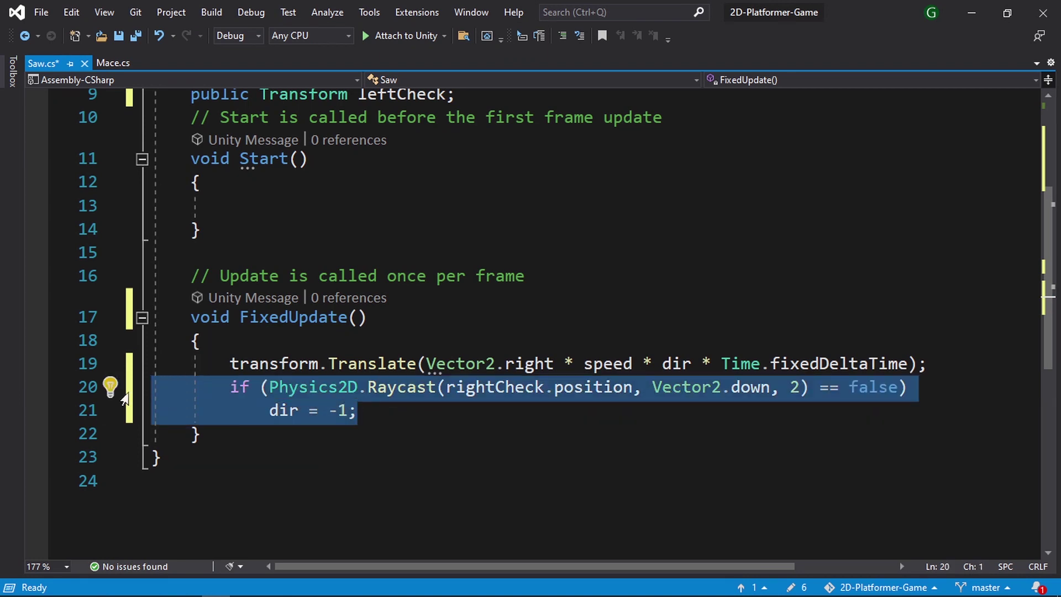
pyautogui.click(384, 415)
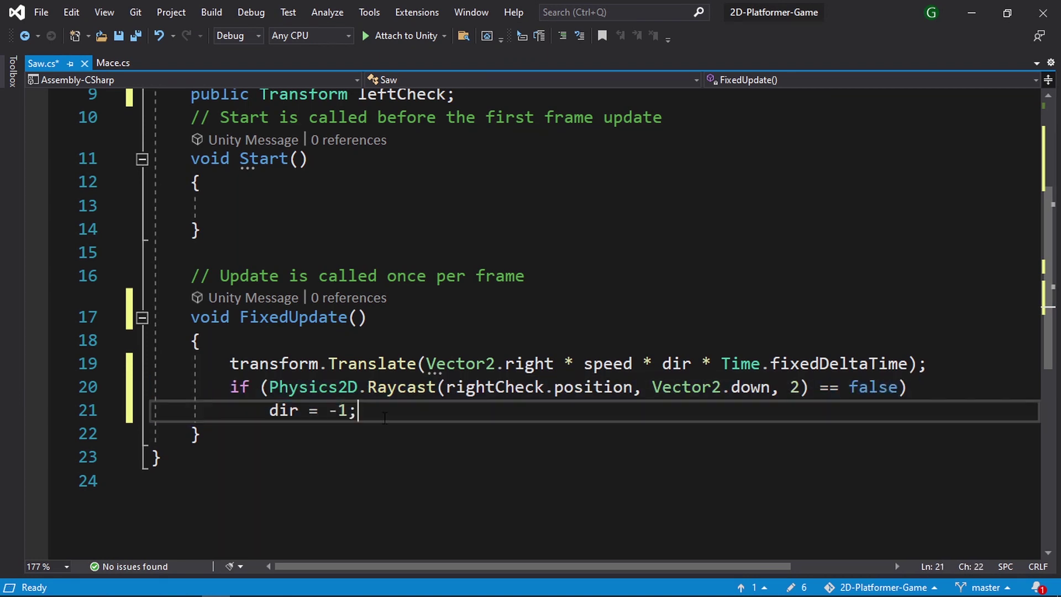
# Paste a copy of the edge check and change it to leftCheck setting dir = 1
pyautogui.press('Return')
pyautogui.press('Return')
pyautogui.hotkey('ctrl', 'v')
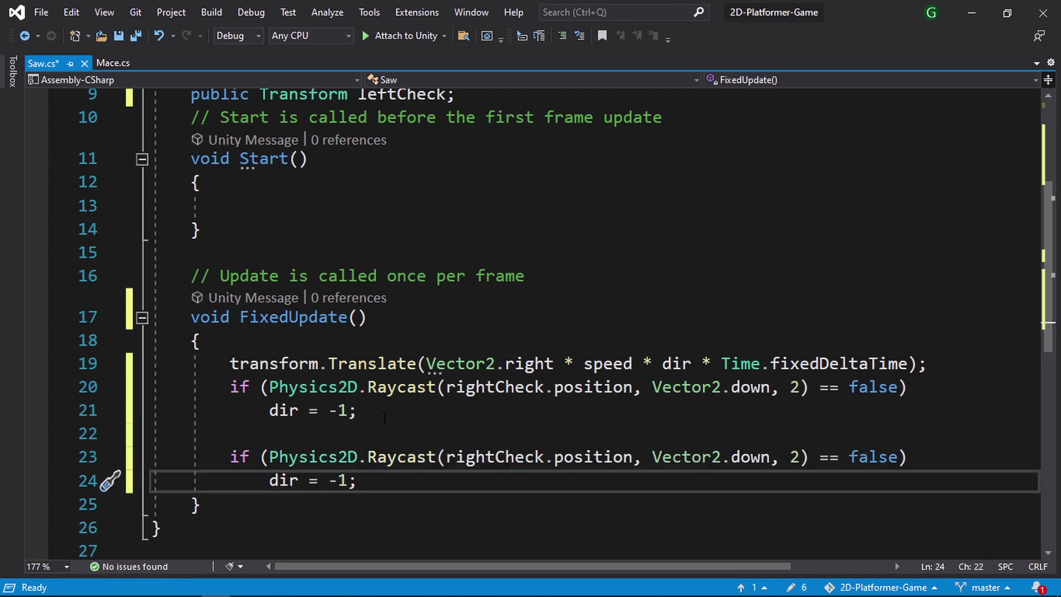
pyautogui.doubleClick(482, 456)
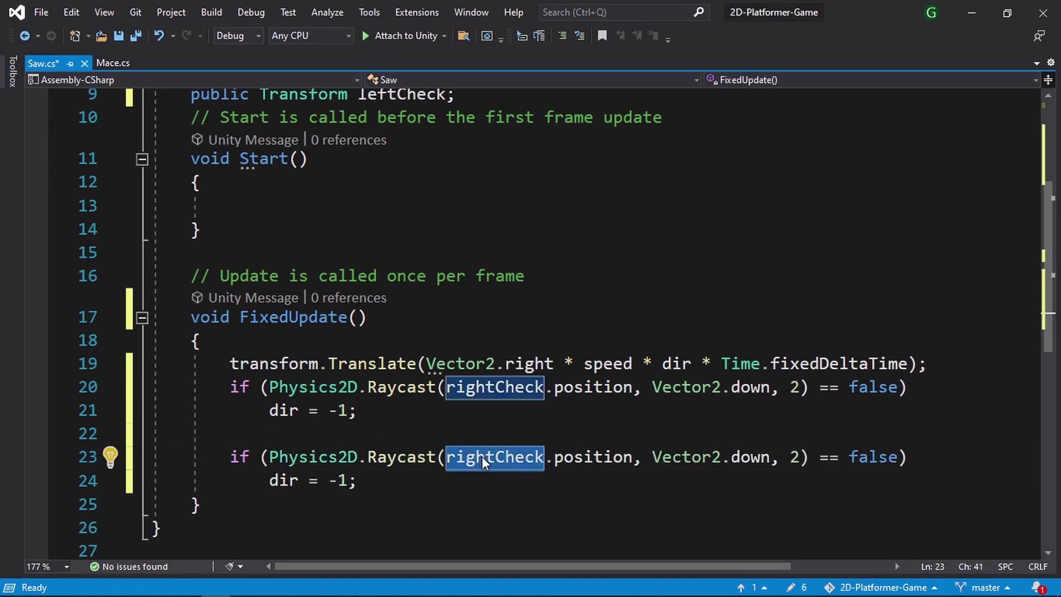
pyautogui.write('lef')
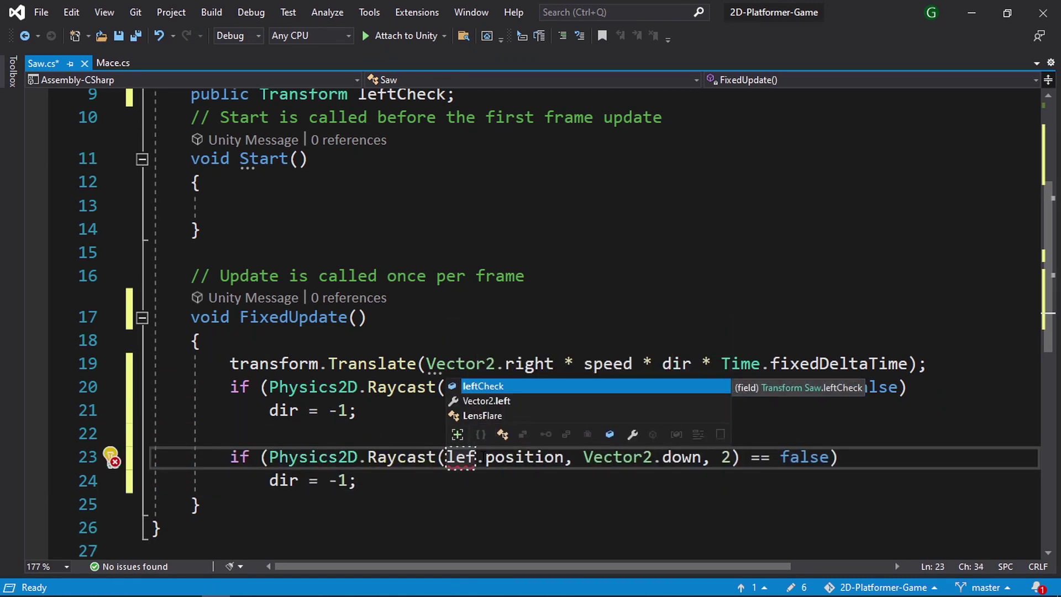
pyautogui.press('Tab')
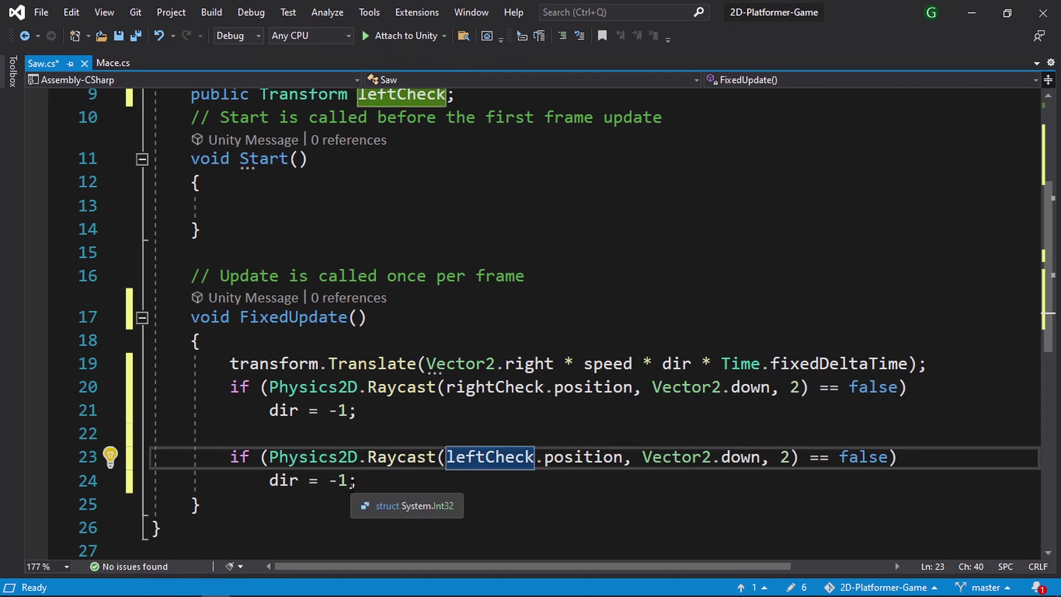
pyautogui.moveTo(348, 480); pyautogui.dragTo(332, 480)
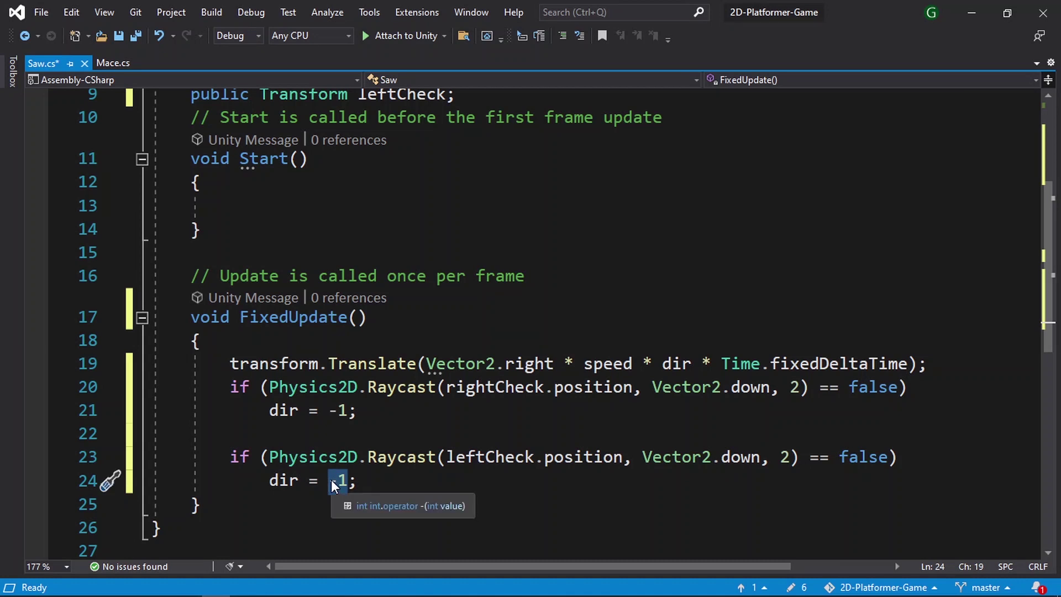
pyautogui.write('1')
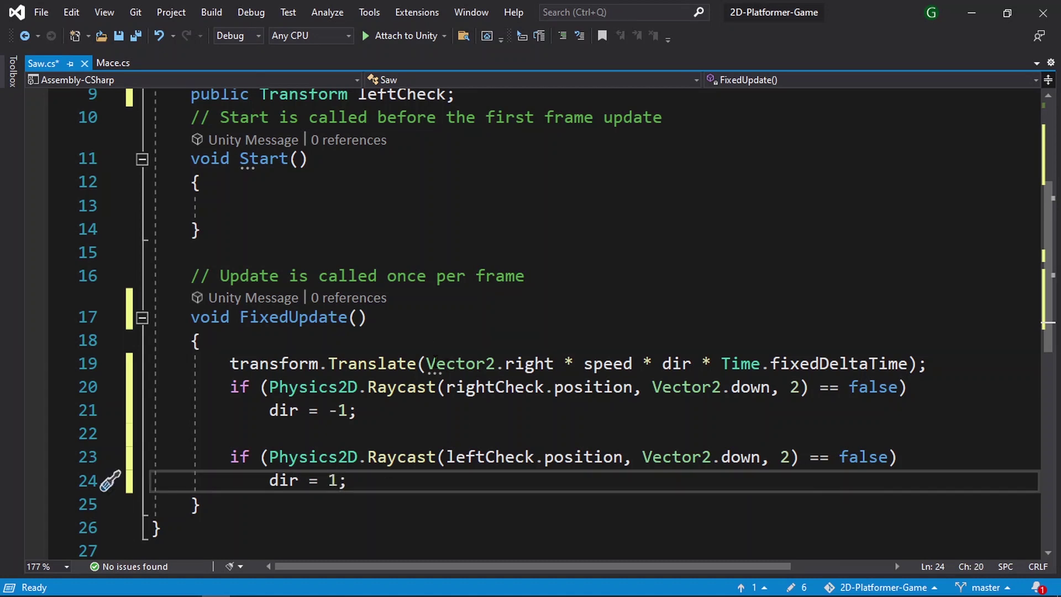
pyautogui.moveTo(427, 364); pyautogui.dragTo(555, 365)
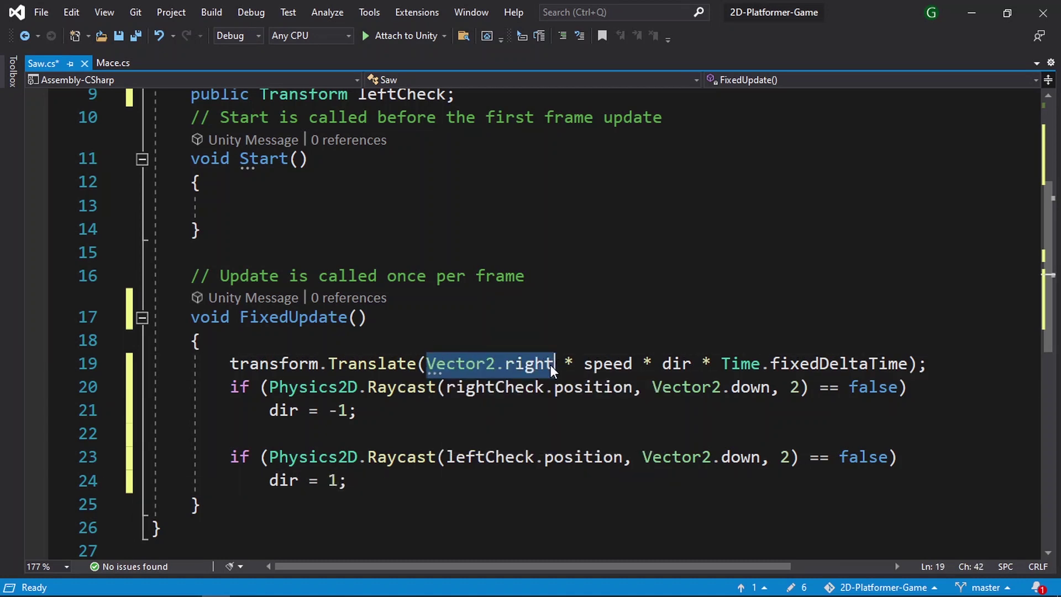
pyautogui.click(546, 409)
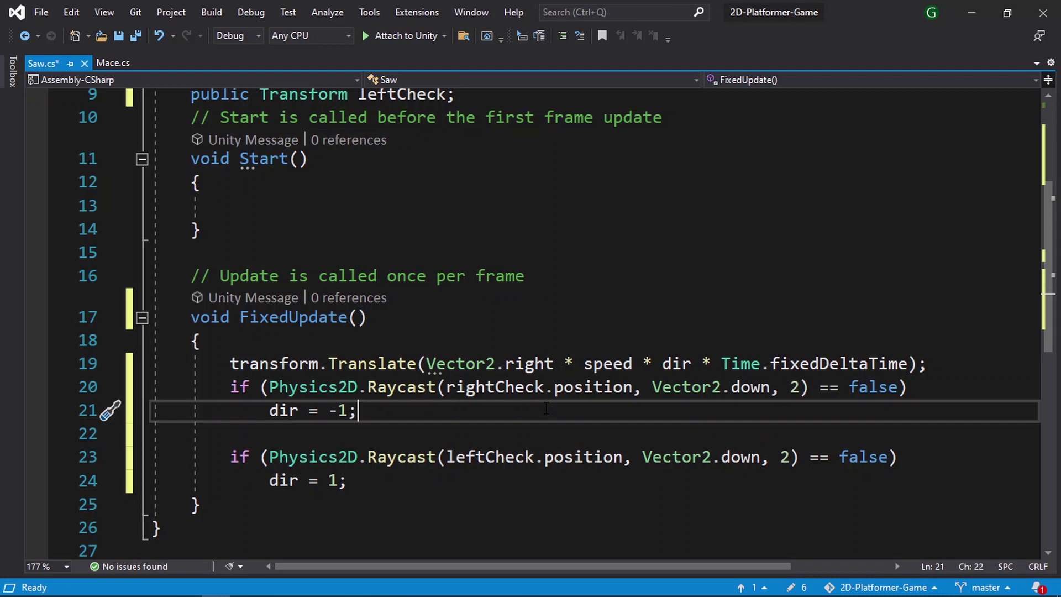
# Delete the empty Start method and save Saw.cs
pyautogui.scroll(2, 546, 409)
pyautogui.moveTo(524, 415); pyautogui.dragTo(109, 306)
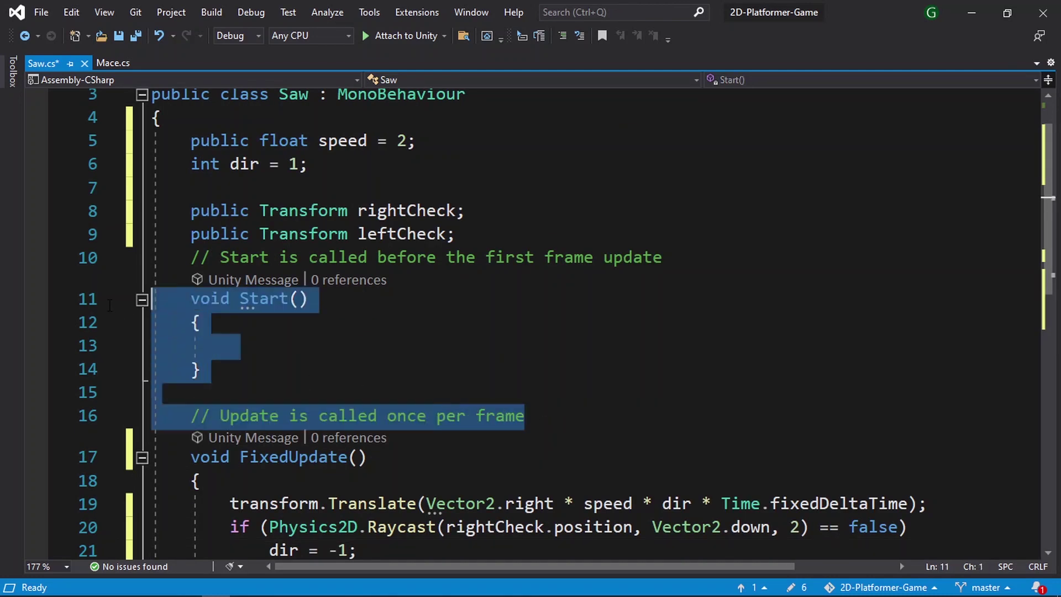
pyautogui.press('BackSpace')
pyautogui.press('BackSpace')
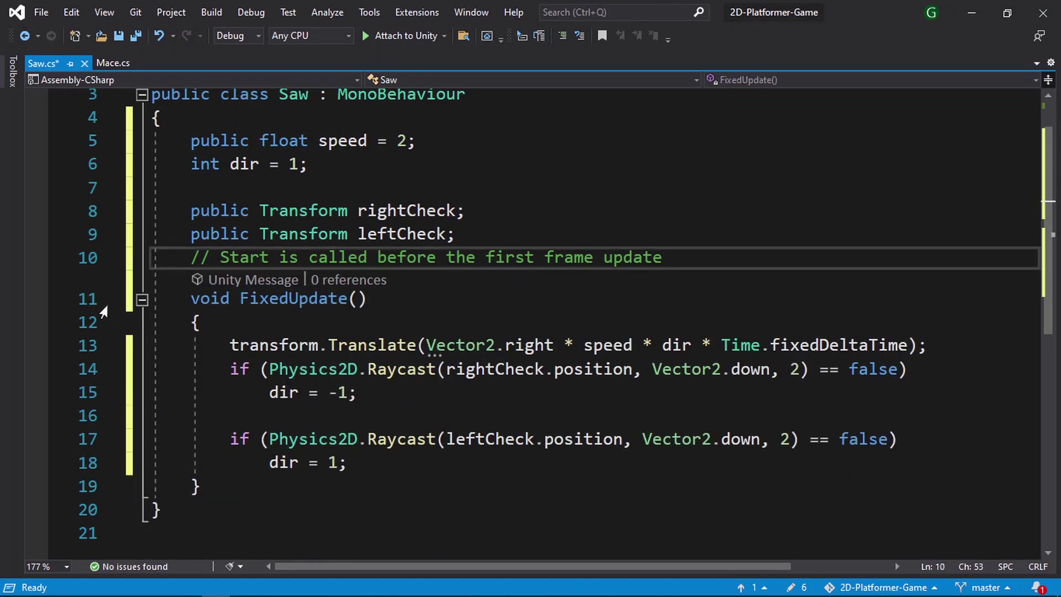
pyautogui.hotkey('ctrl', 's')
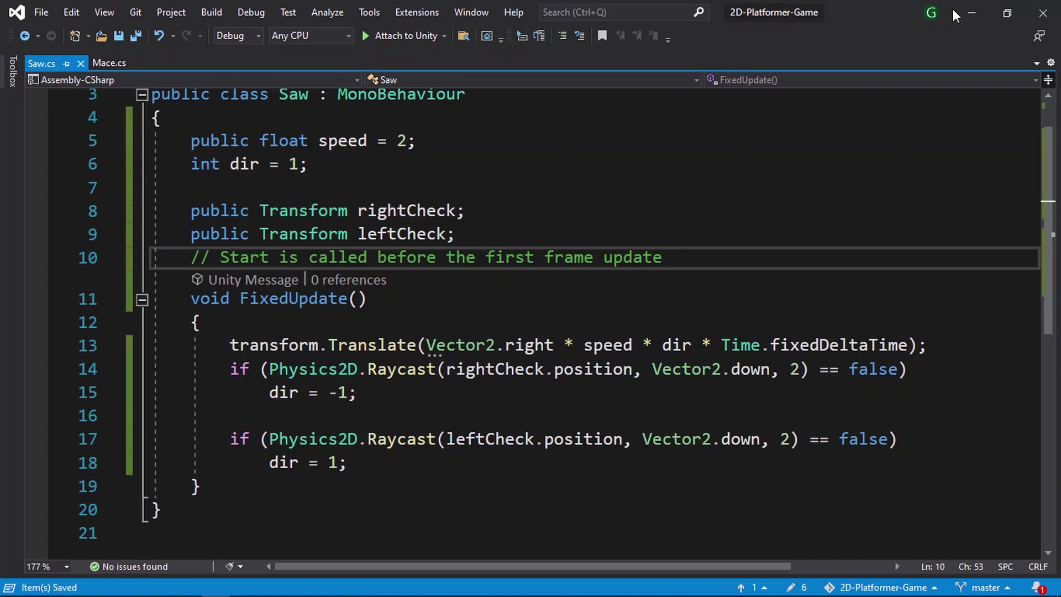
pyautogui.click(972, 12)
# Assign rightCheck and leftCheck to the Saw component's Right Check and Left Check fields
pyautogui.click(70, 219)
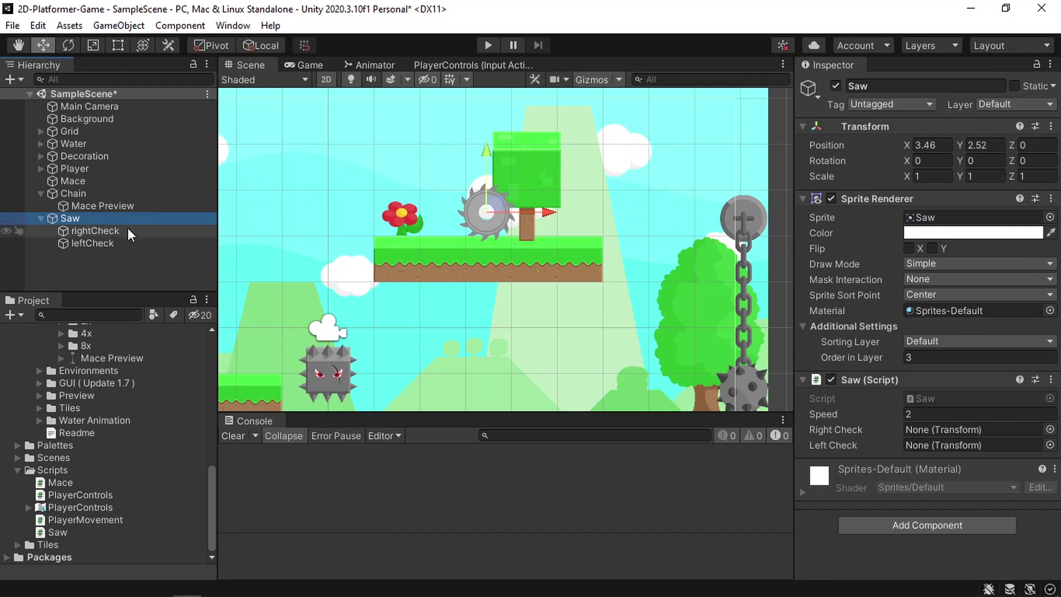
pyautogui.moveTo(131, 235); pyautogui.dragTo(925, 431)
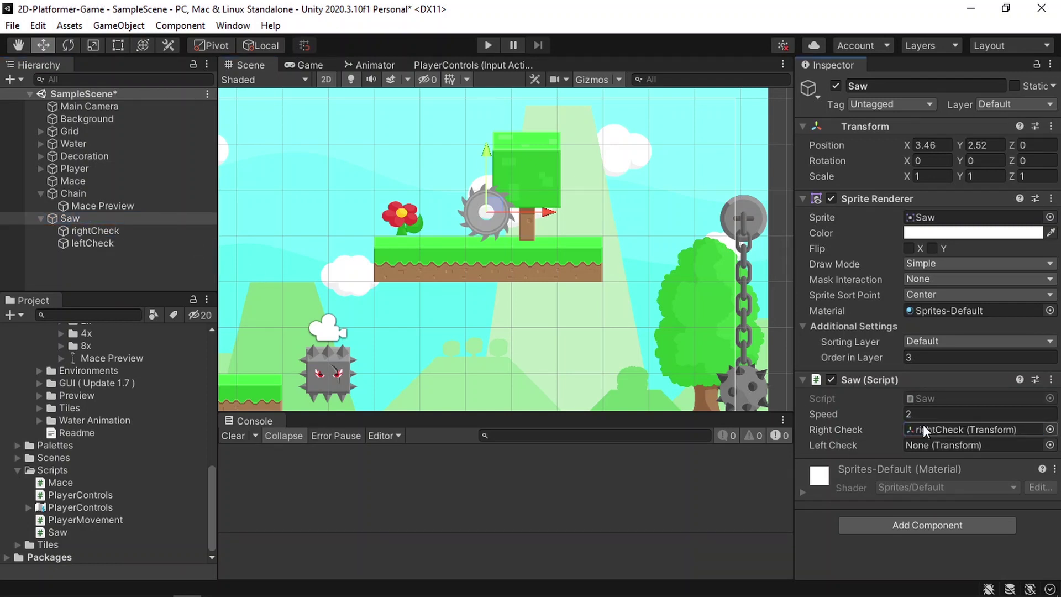
pyautogui.moveTo(97, 243); pyautogui.dragTo(918, 445)
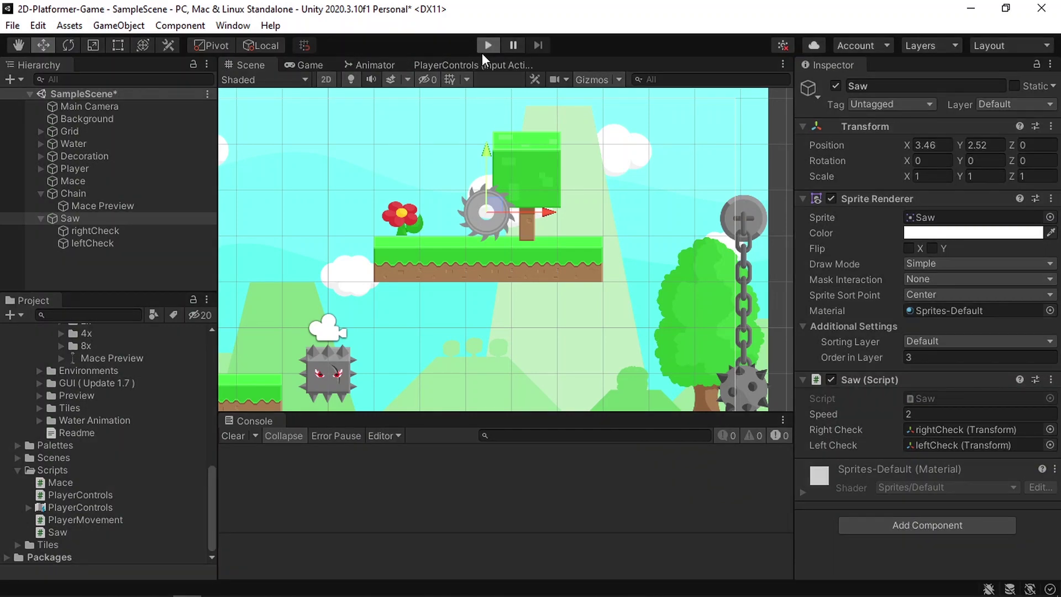
# Run the game to watch the saw patrol its platform, then stop it
pyautogui.click(486, 47)
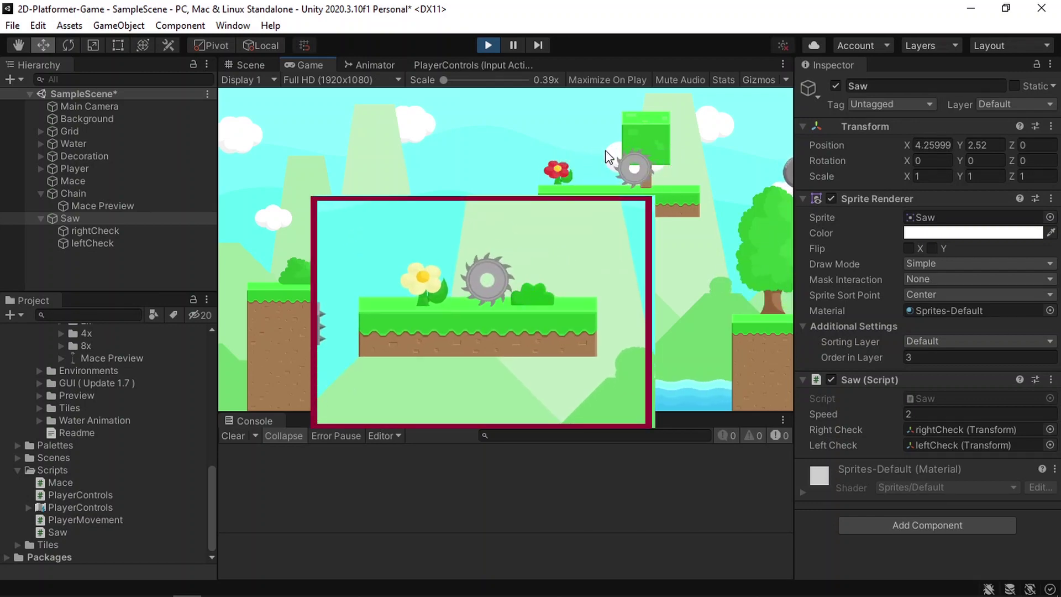
pyautogui.click(129, 220)
pyautogui.hotkey('ctrl', 'p')
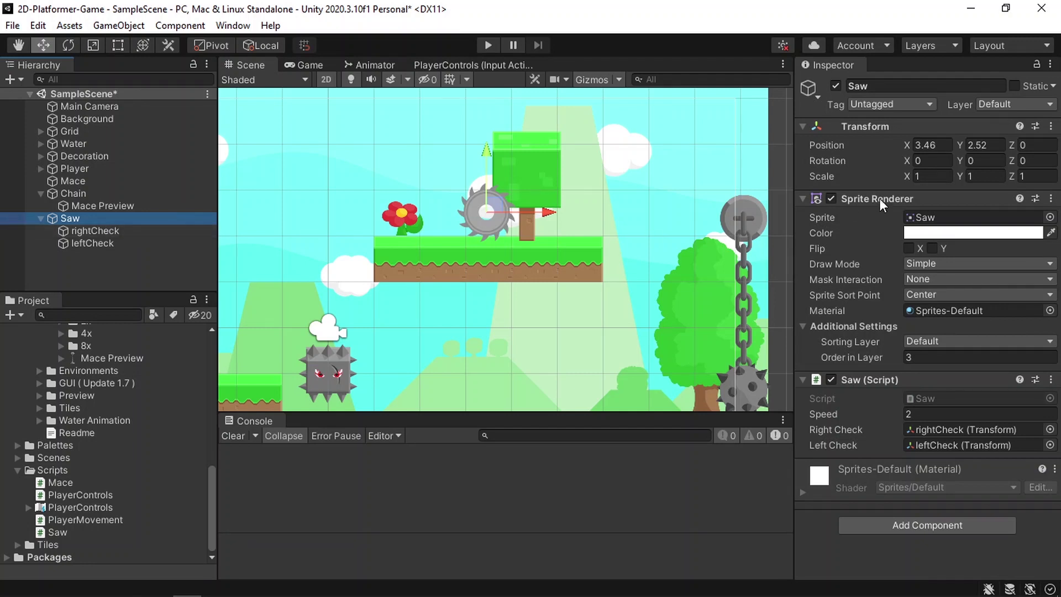
# Inspect the rightCheck and leftCheck positions, then edit the Saw's -48.24 Z rotation
pyautogui.moveTo(1021, 166); pyautogui.dragTo(827, 28)
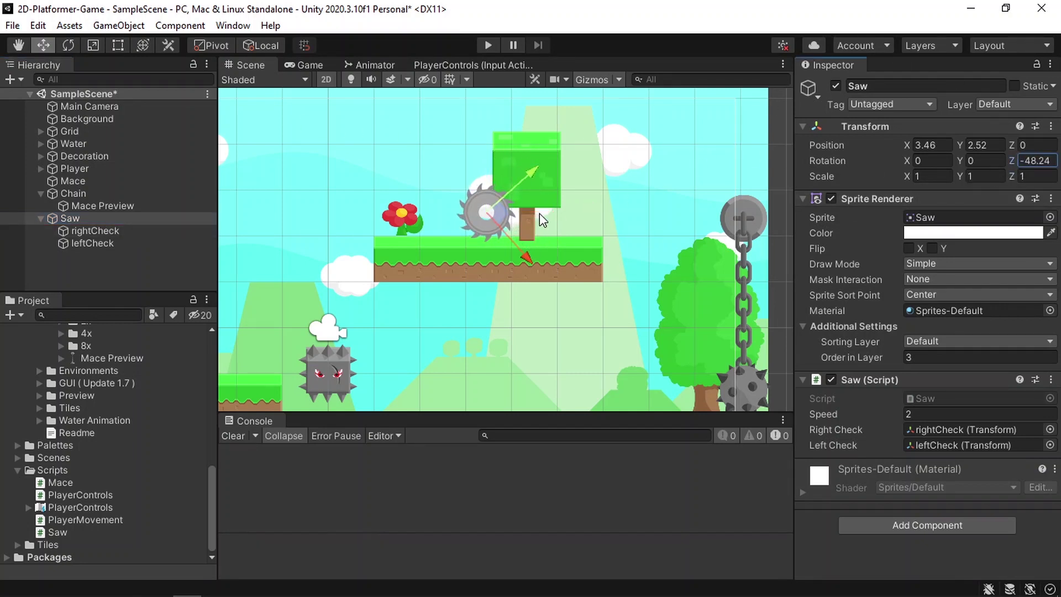
pyautogui.click(95, 231)
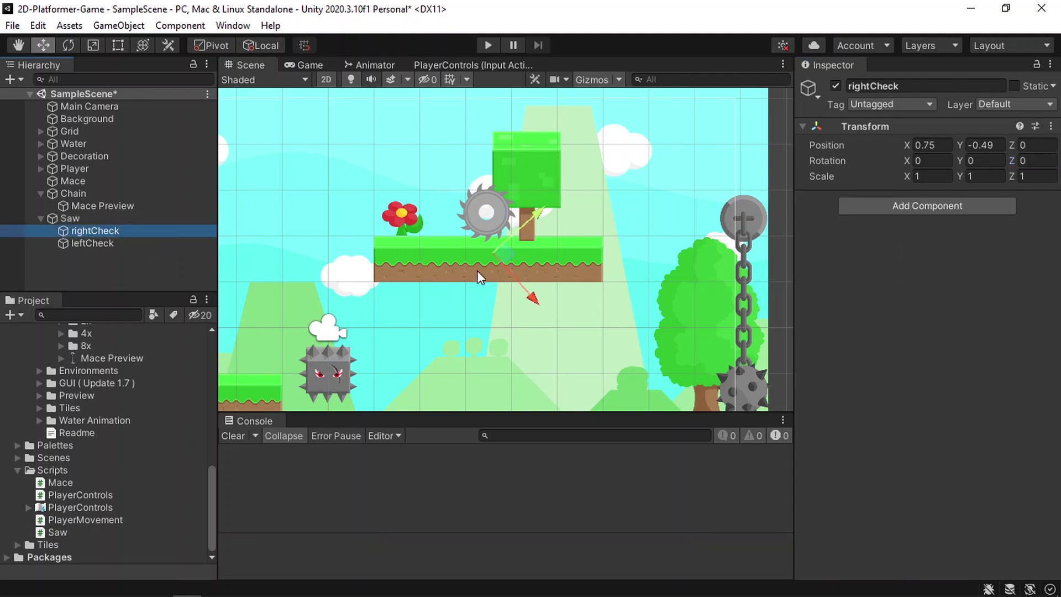
pyautogui.click(122, 243)
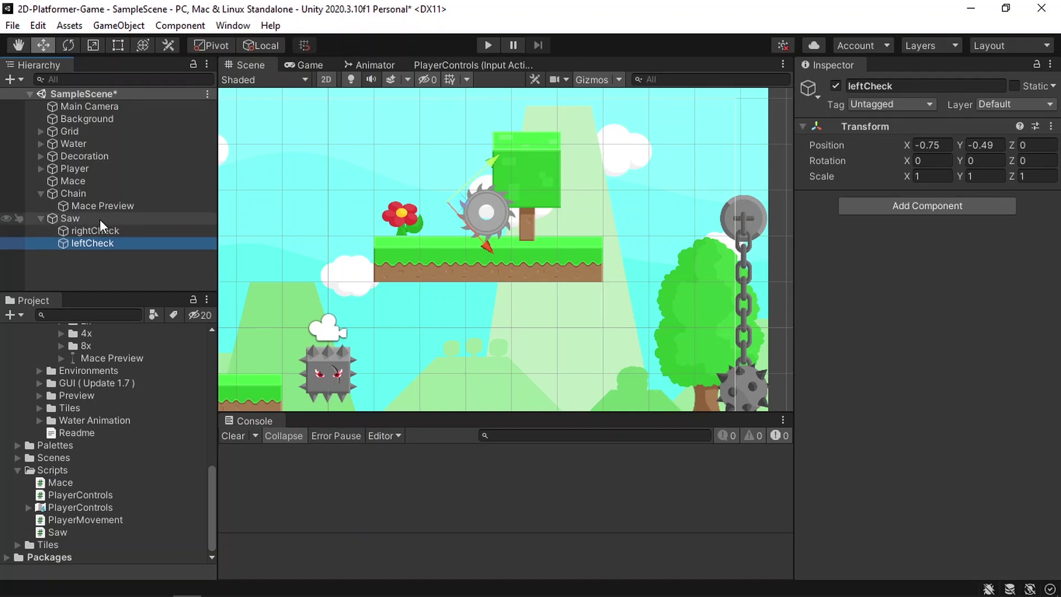
pyautogui.click(147, 219)
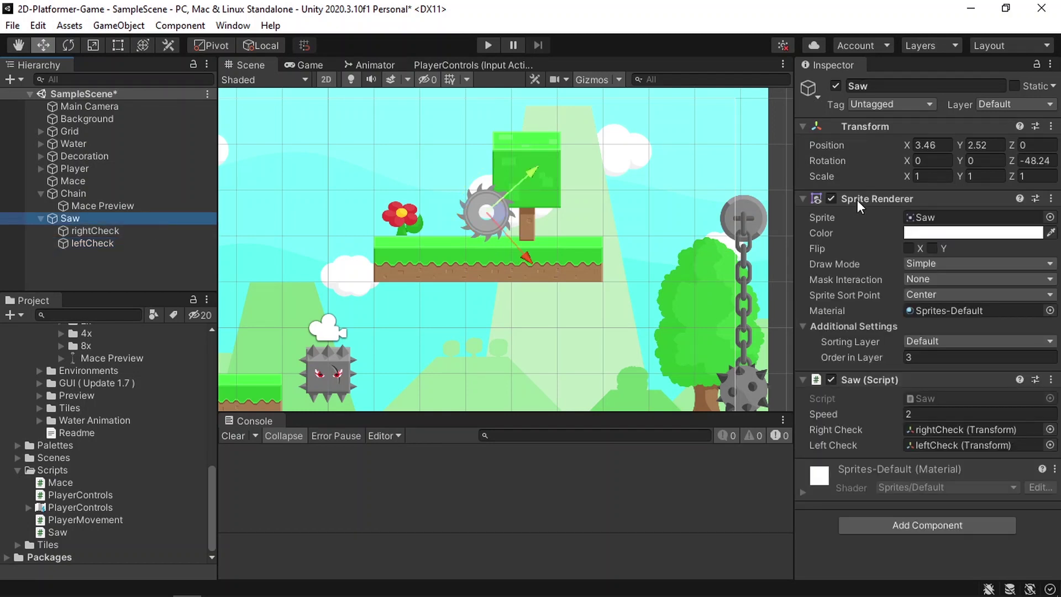
pyautogui.click(1056, 160)
# Set the Saw's Z rotation to 0 and move rightCheck and leftCheck out from under it
pyautogui.write('0')
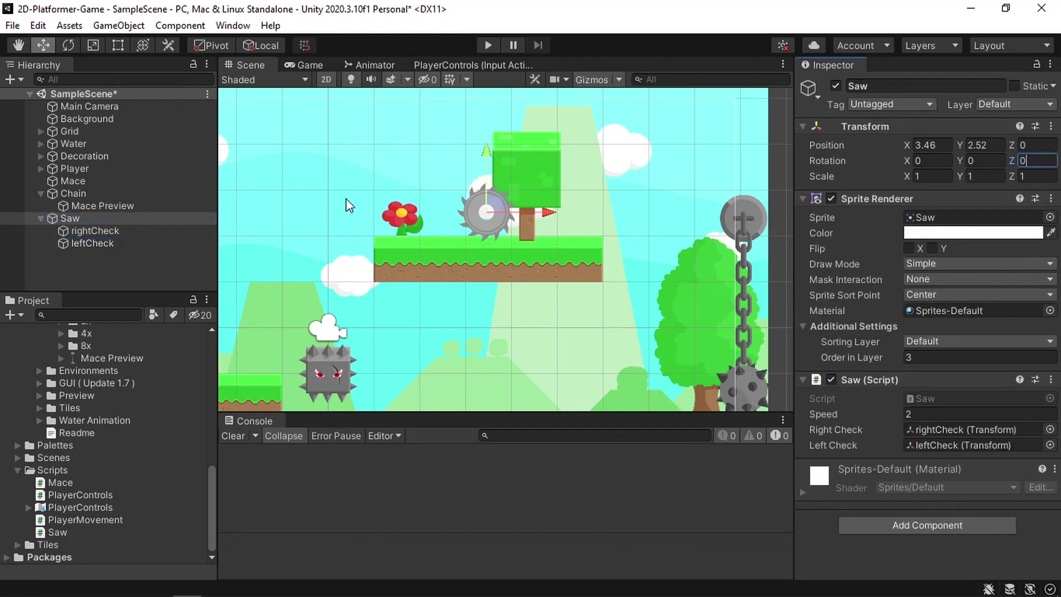
pyautogui.click(166, 231)
pyautogui.keyDown('shift'); pyautogui.click(142, 244); pyautogui.keyUp('shift')
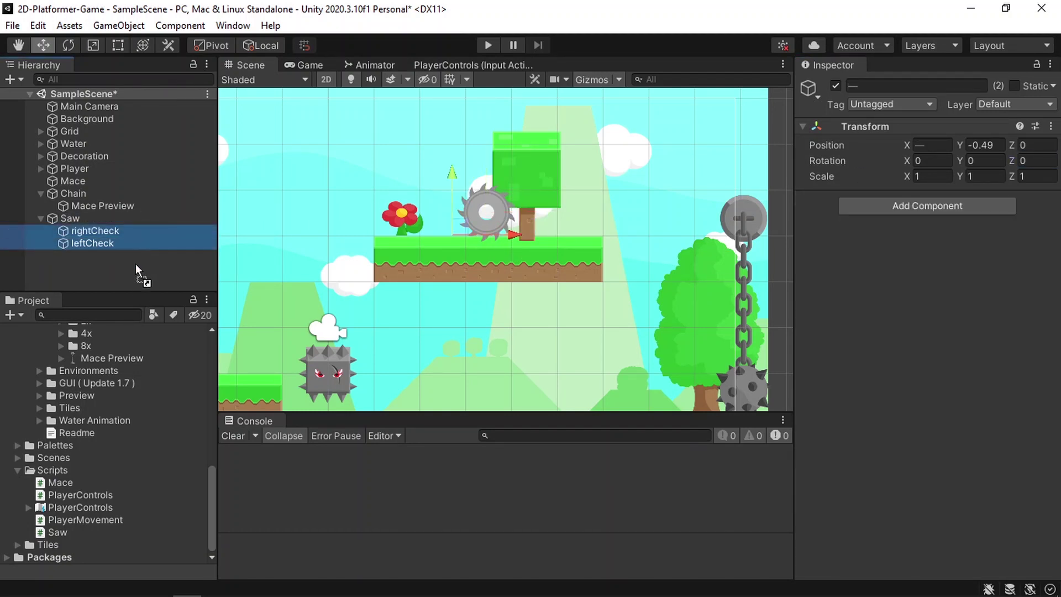
pyautogui.moveTo(136, 264); pyautogui.dragTo(132, 274)
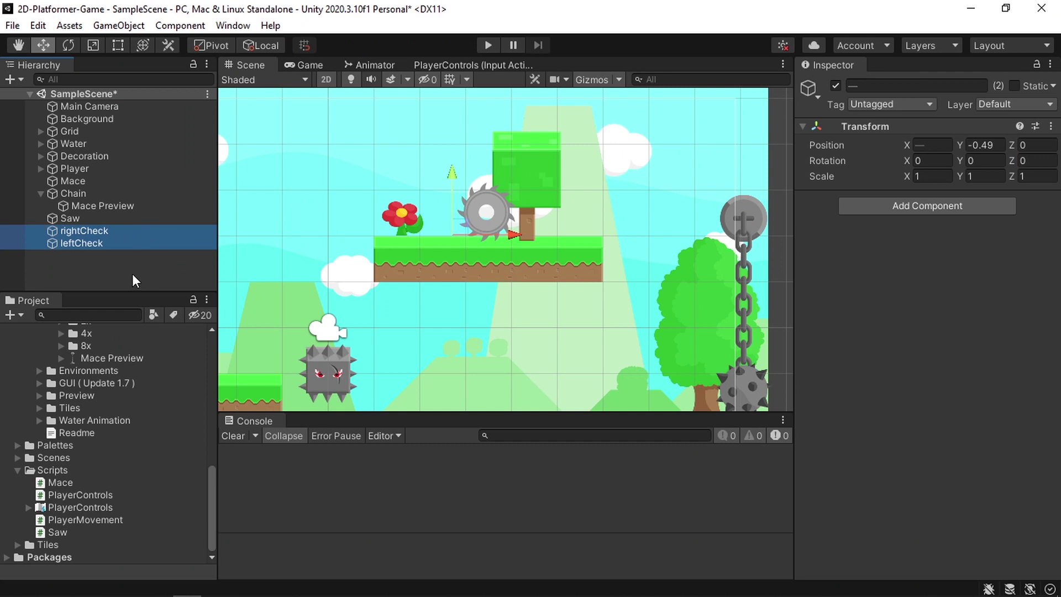
# Create a new empty Saw object and paste the original's position 3.46, 2.52, 0 onto it
pyautogui.rightClick(99, 270)
pyautogui.click(82, 271)
pyautogui.rightClick(76, 269)
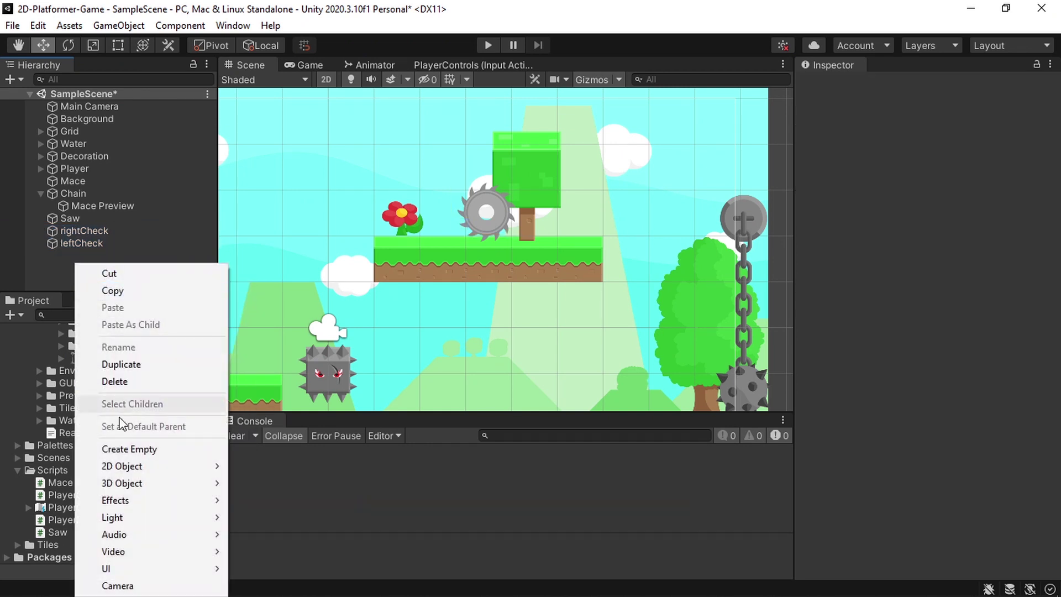
pyautogui.click(129, 449)
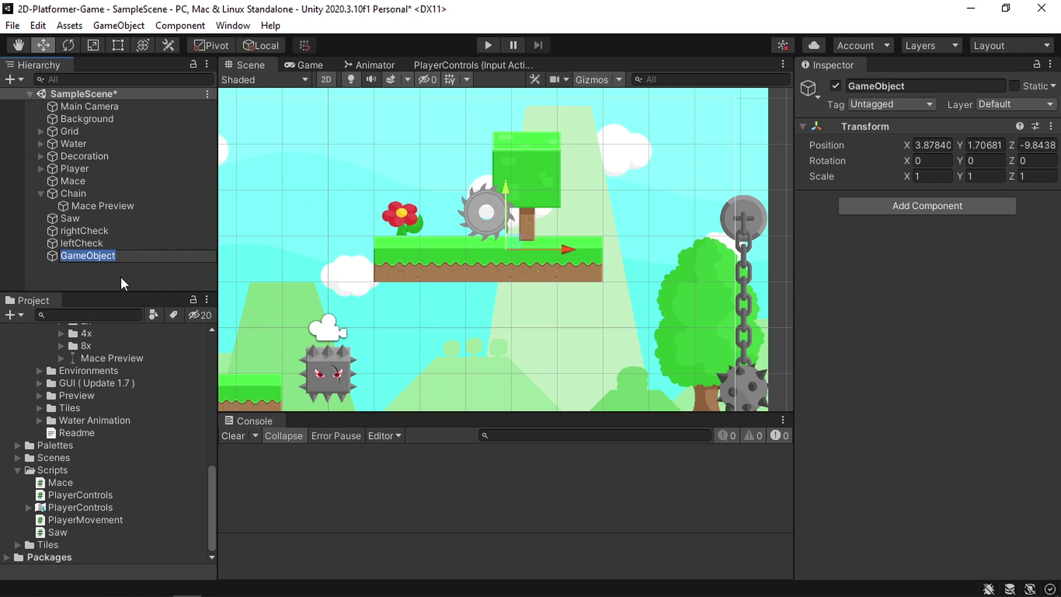
pyautogui.press('Return')
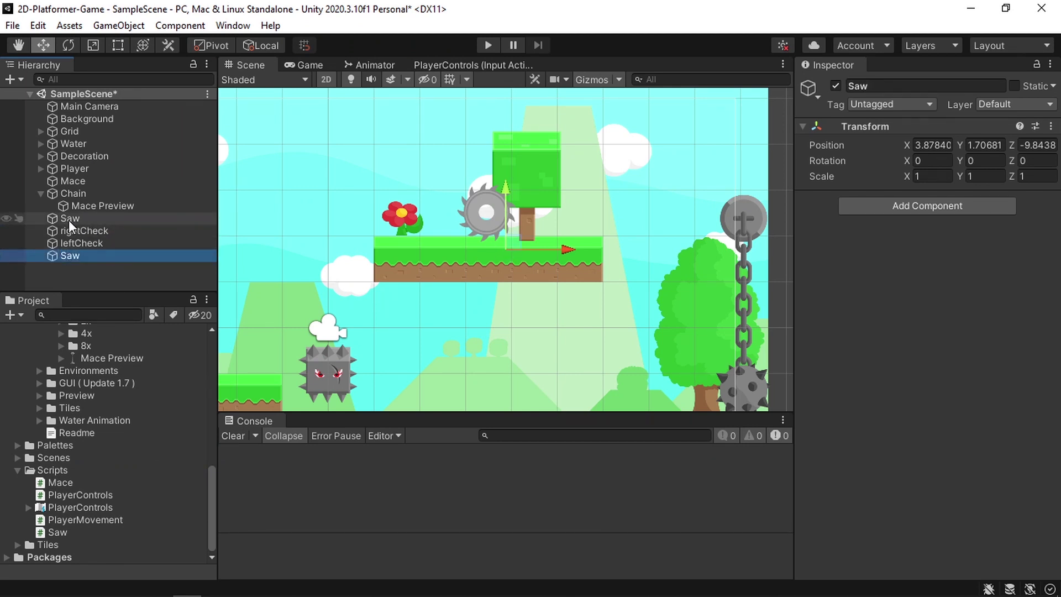
pyautogui.click(89, 220)
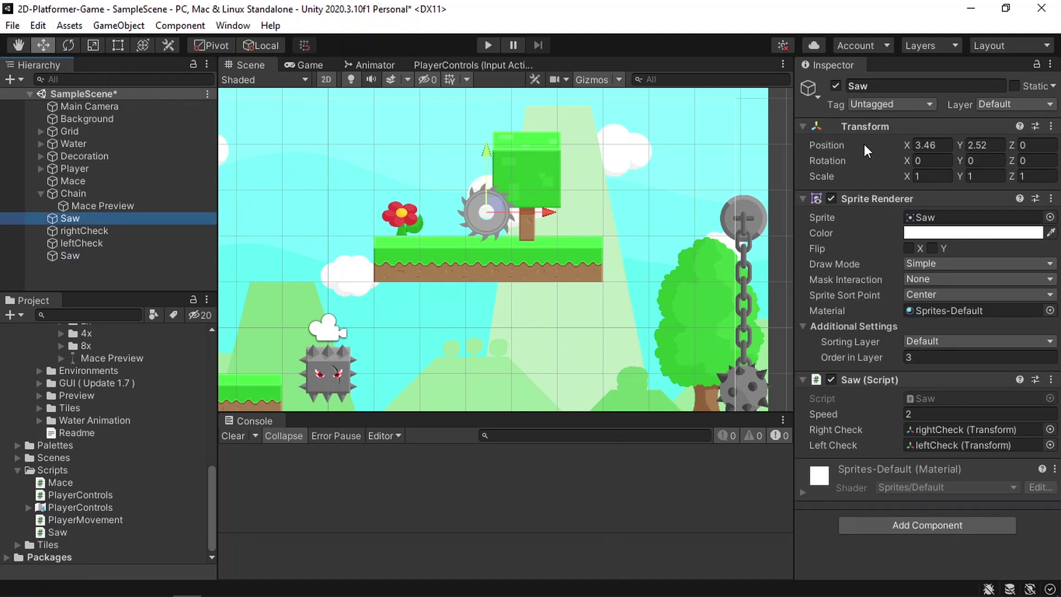
pyautogui.rightClick(849, 150)
pyautogui.click(872, 155)
pyautogui.click(123, 256)
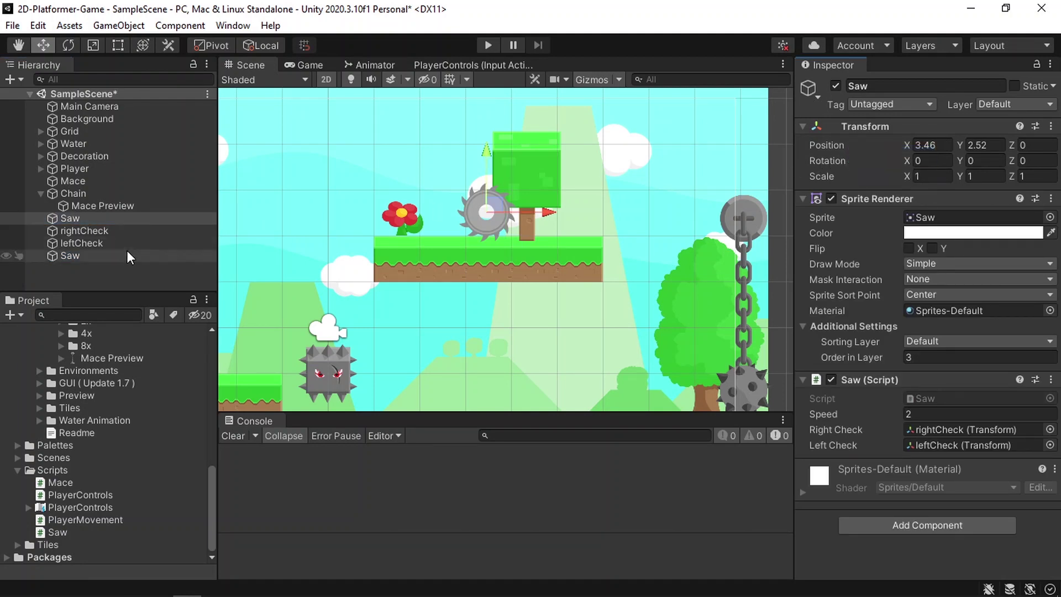
pyautogui.rightClick(826, 148)
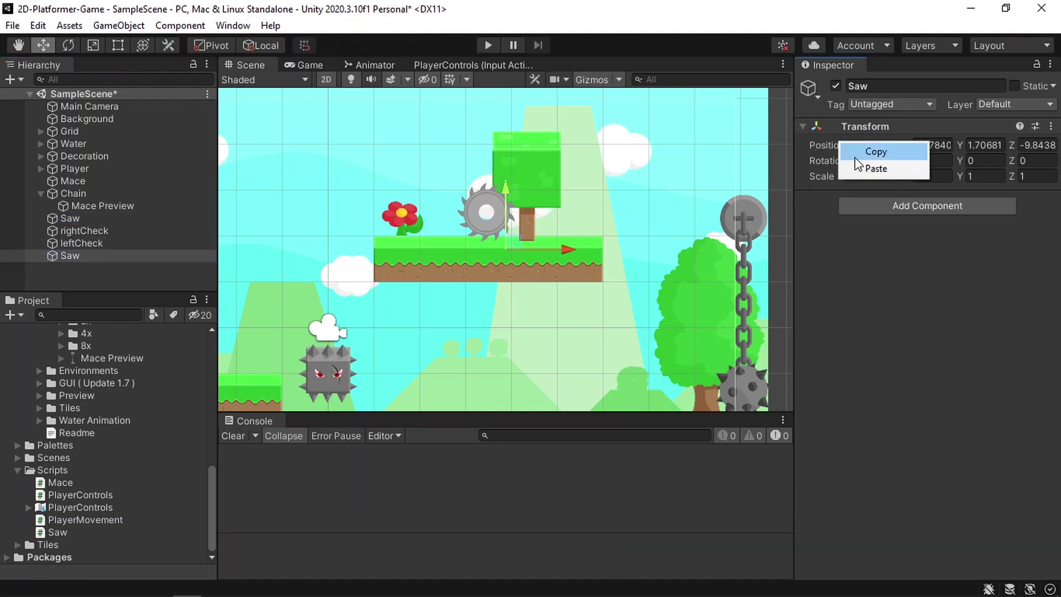
pyautogui.click(852, 165)
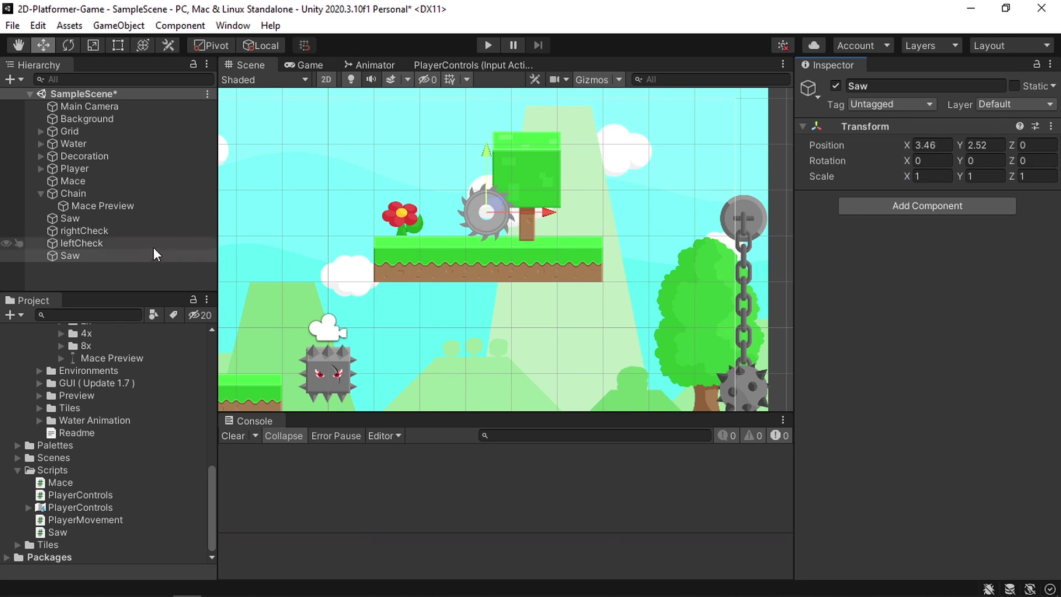
# Parent the saw sprite, leftCheck and rightCheck under the new Saw object
pyautogui.moveTo(71, 219); pyautogui.dragTo(94, 257)
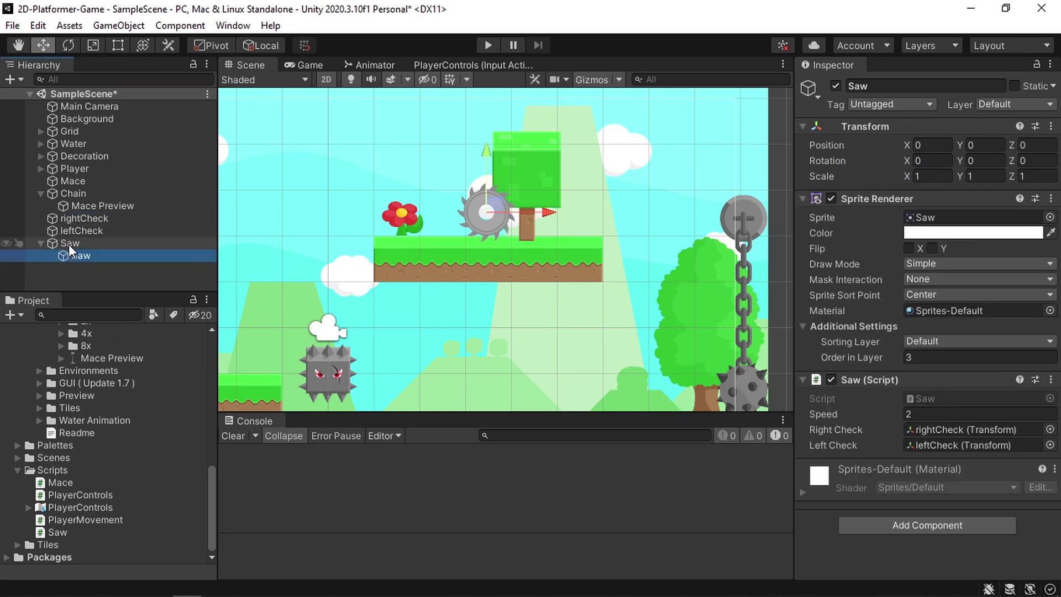
pyautogui.click(105, 243)
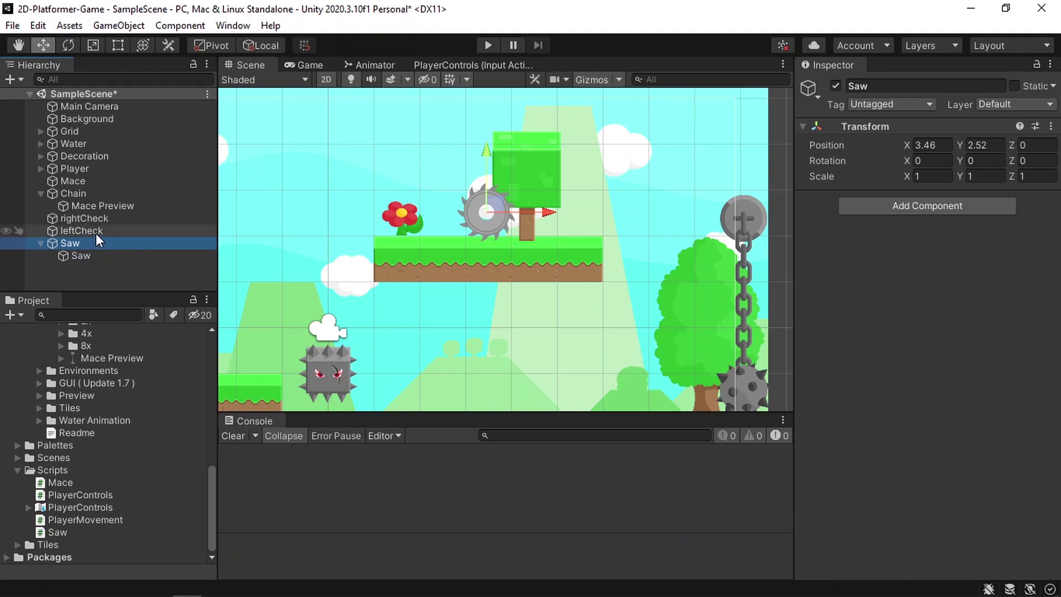
pyautogui.click(99, 230)
pyautogui.keyDown('shift'); pyautogui.click(106, 221); pyautogui.keyUp('shift')
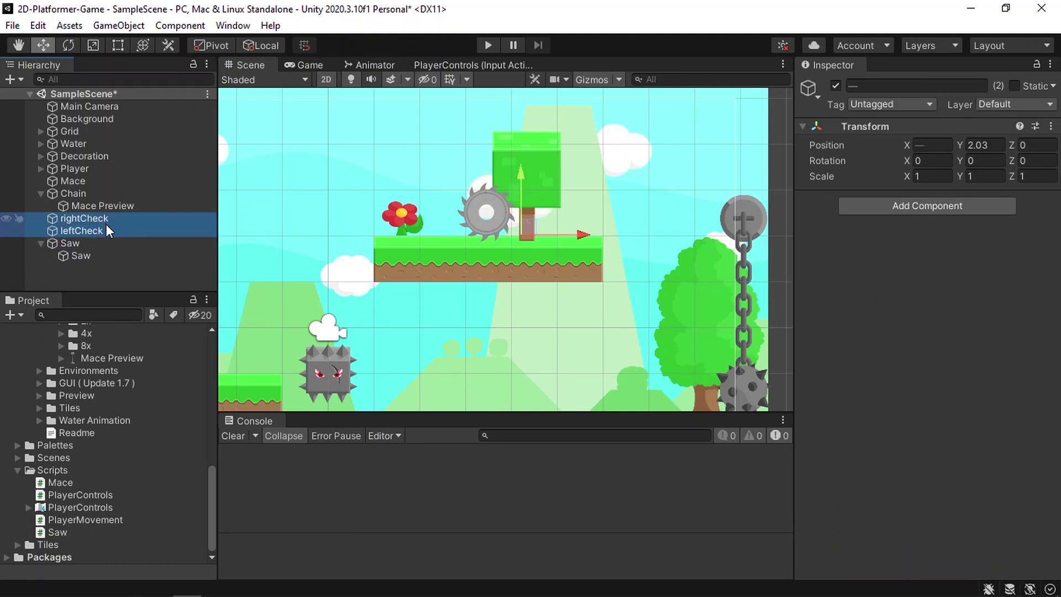
pyautogui.moveTo(105, 223); pyautogui.dragTo(104, 251)
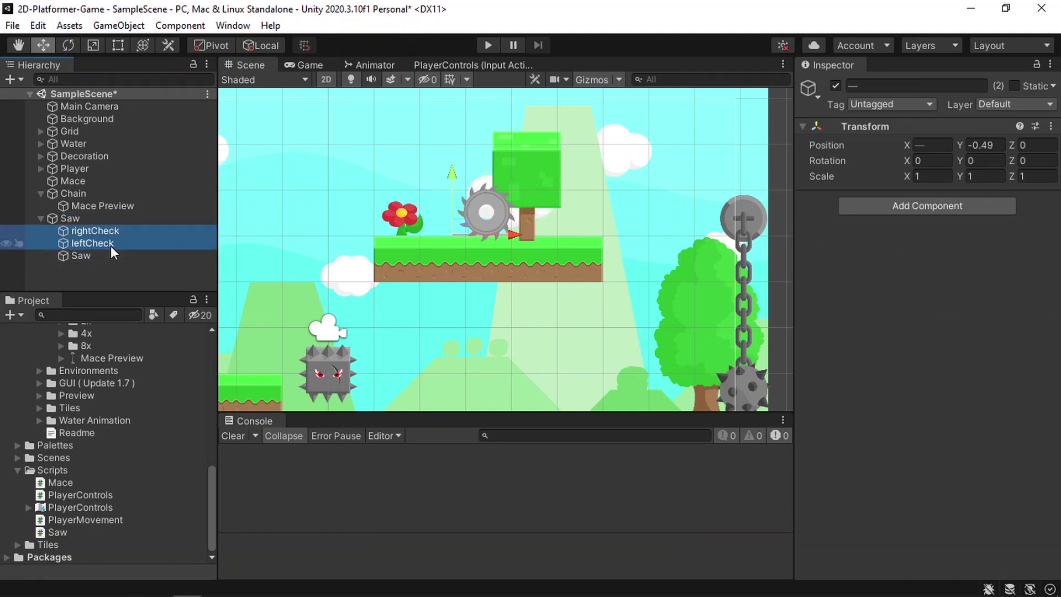
# Rotate the saw sprite to -27.49 to confirm the checks stay put, then reset Z to 0
pyautogui.click(109, 255)
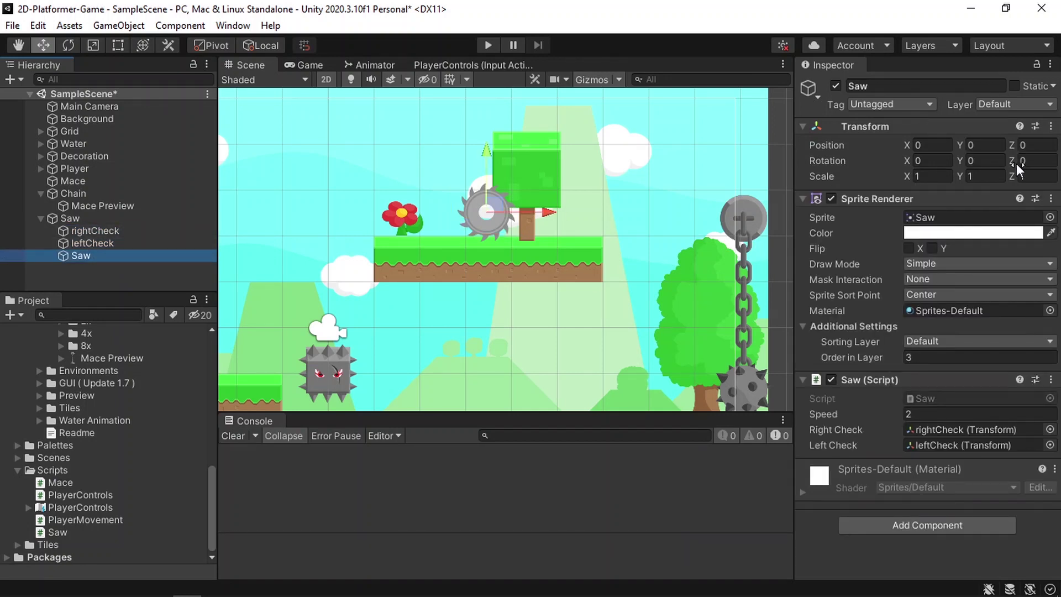
pyautogui.moveTo(1016, 164); pyautogui.dragTo(201, 206)
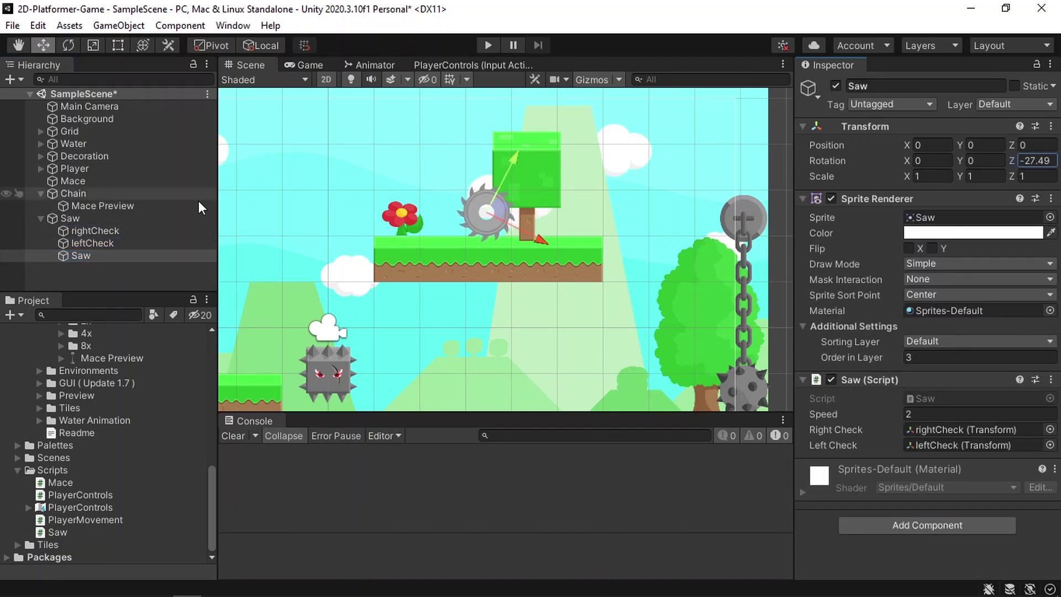
pyautogui.click(155, 232)
pyautogui.click(166, 243)
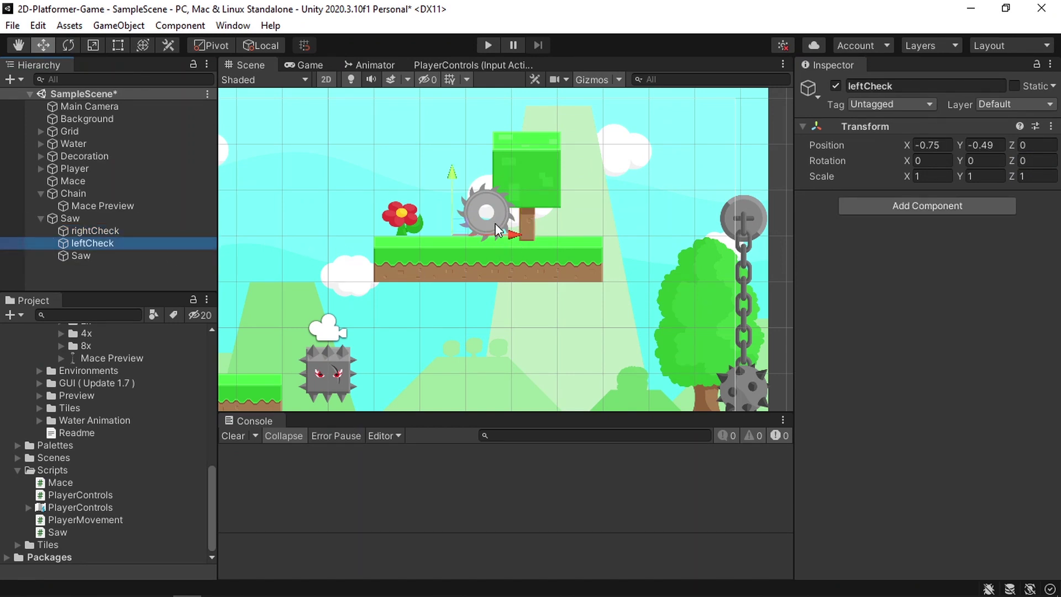
pyautogui.click(498, 229)
pyautogui.click(1036, 160)
pyautogui.write('0')
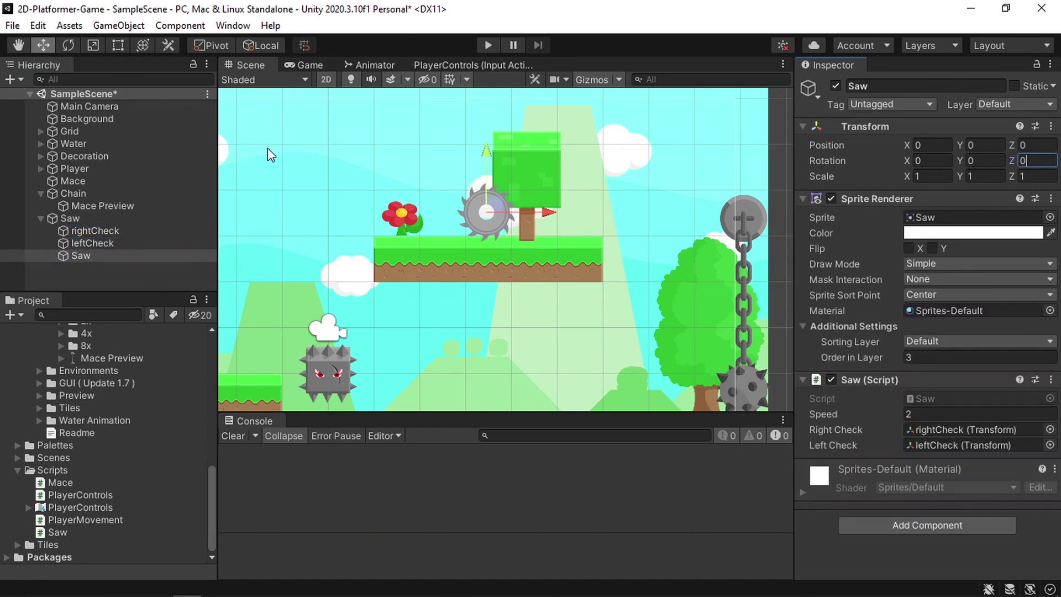
# Create a new Saw.anim clip in the Animation/Enemies folder for the saw
pyautogui.click(253, 26)
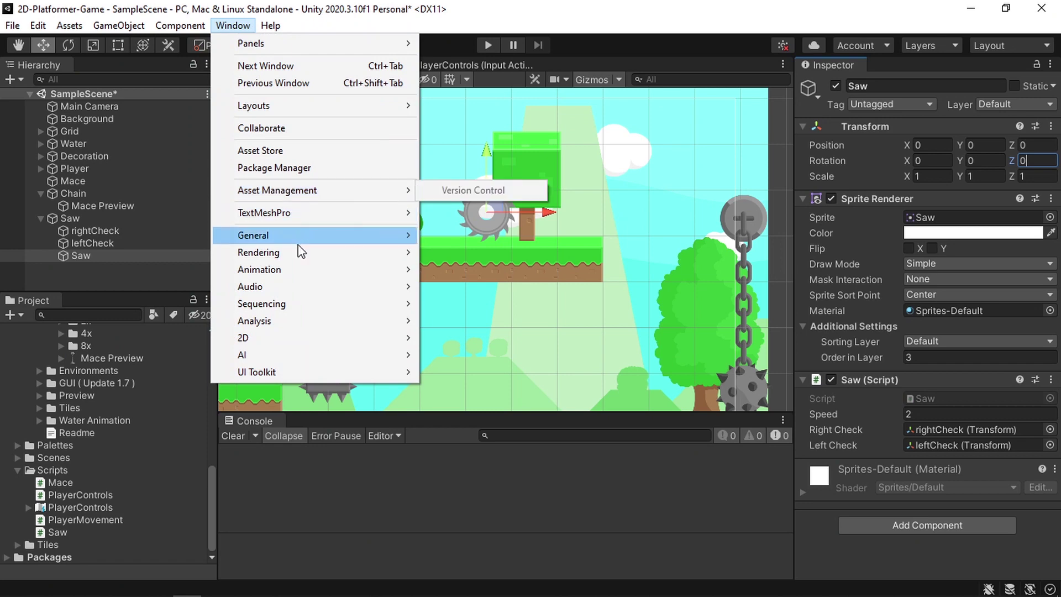
pyautogui.moveTo(387, 269)
pyautogui.click(449, 270)
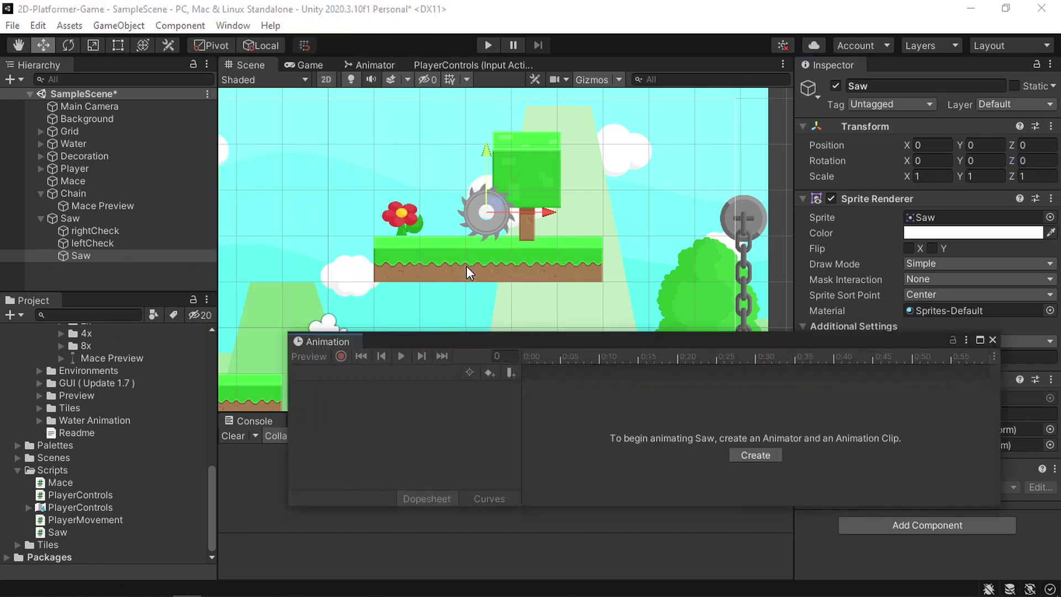
pyautogui.click(752, 455)
pyautogui.click(680, 162)
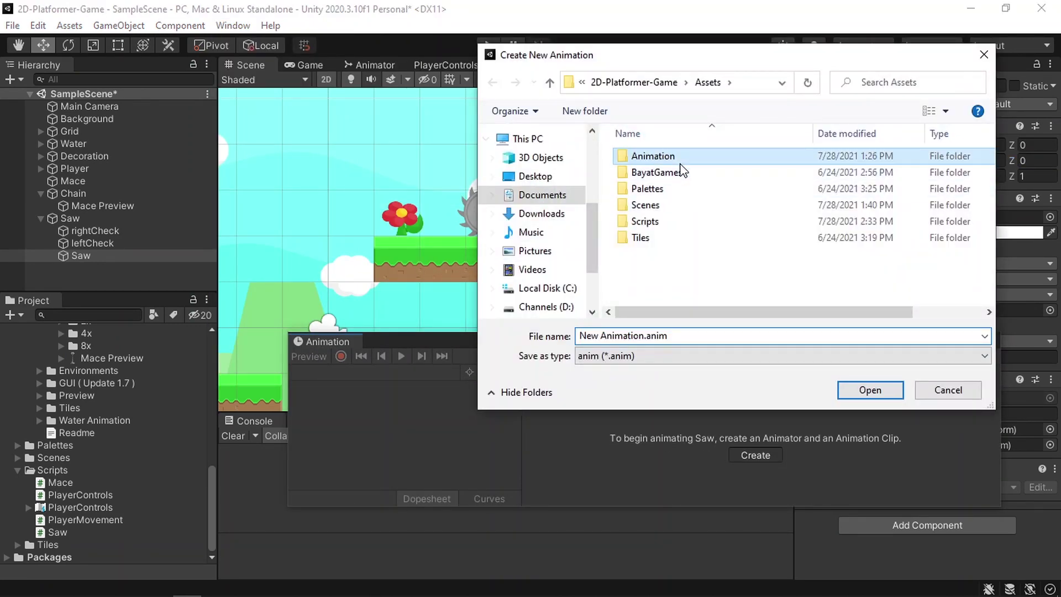
pyautogui.doubleClick(670, 156)
pyautogui.doubleClick(665, 157)
pyautogui.click(620, 336)
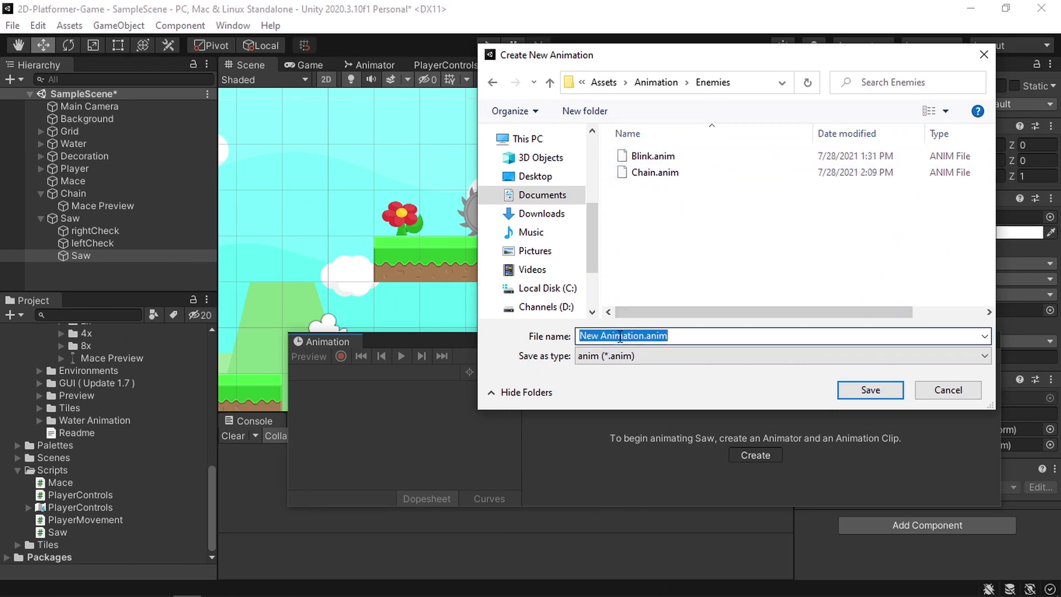
pyautogui.press('BackSpace')
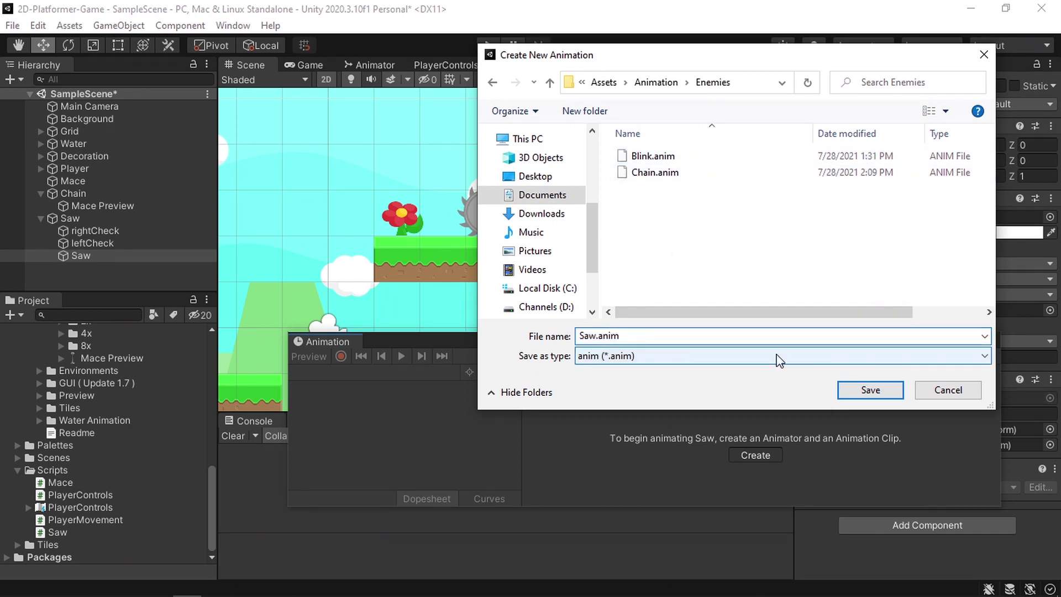
pyautogui.click(880, 390)
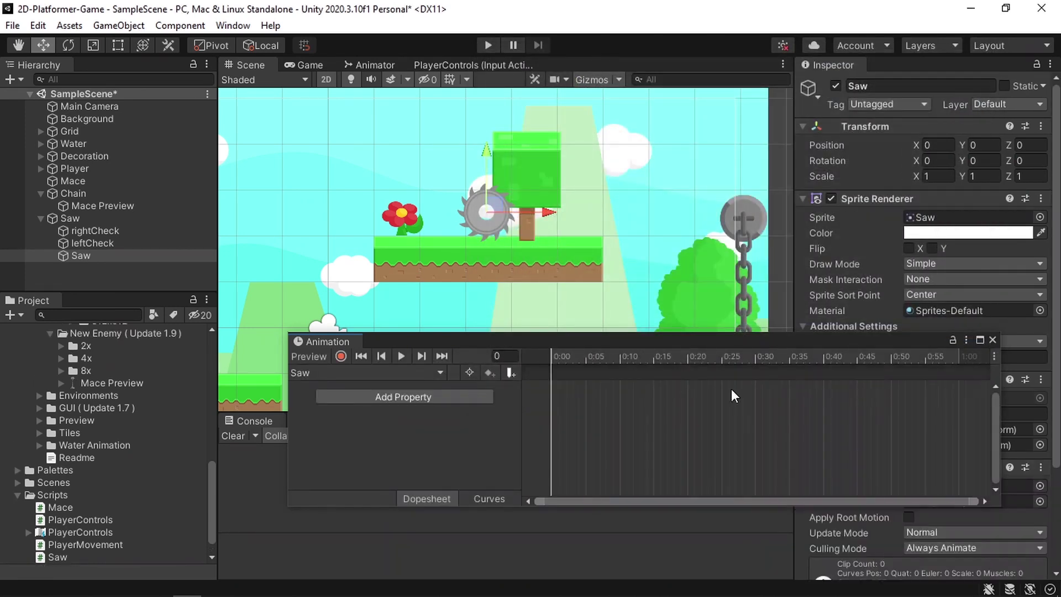
# Record Z rotation keyframes for the saw: 0, 180 at frame 30, and 360 at frame 60
pyautogui.click(341, 356)
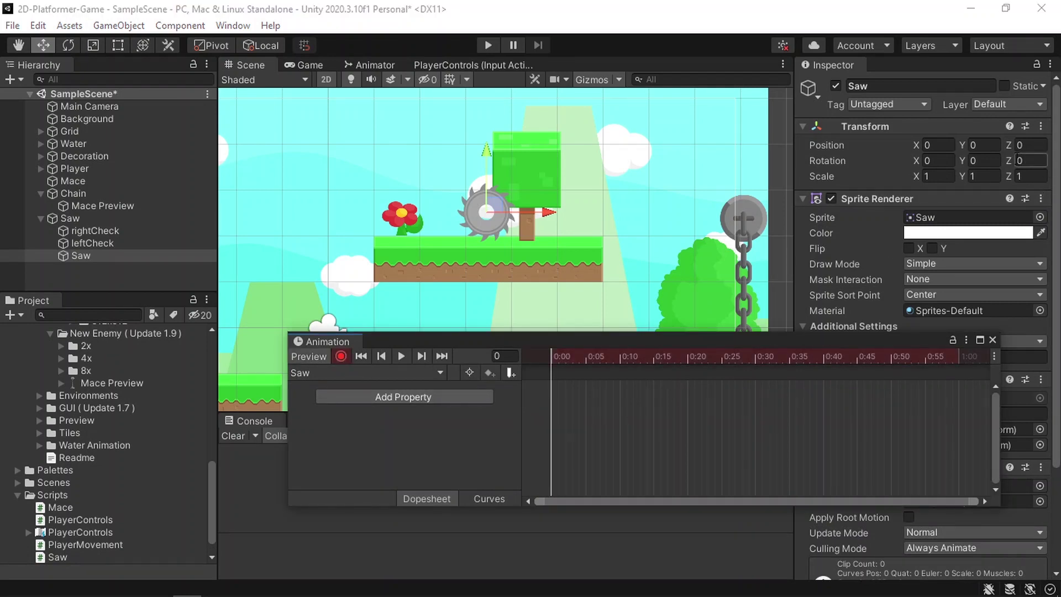
pyautogui.write('-1.7')
pyautogui.press('Return')
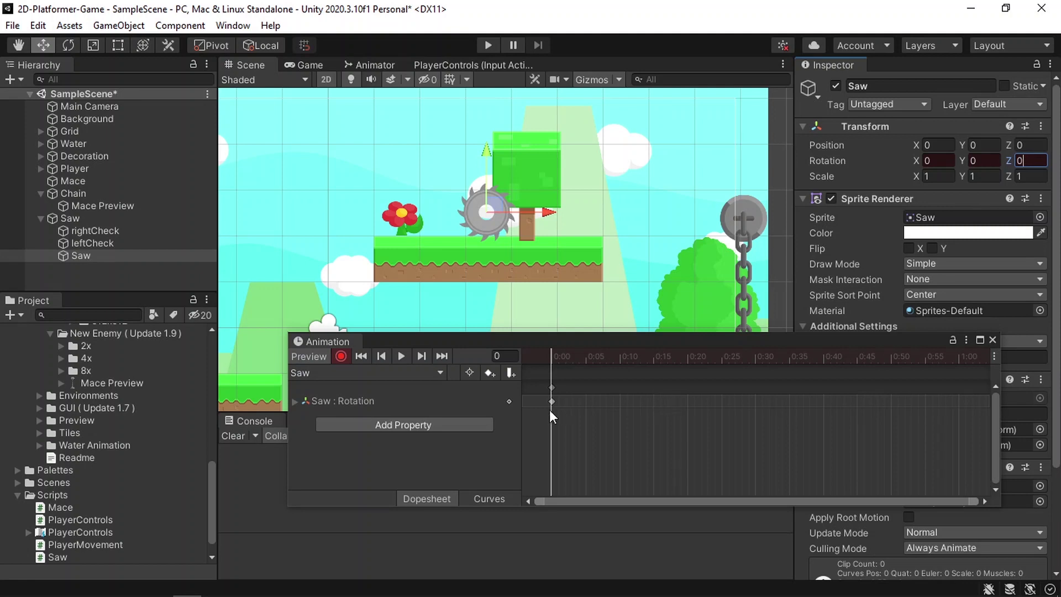
pyautogui.click(497, 356)
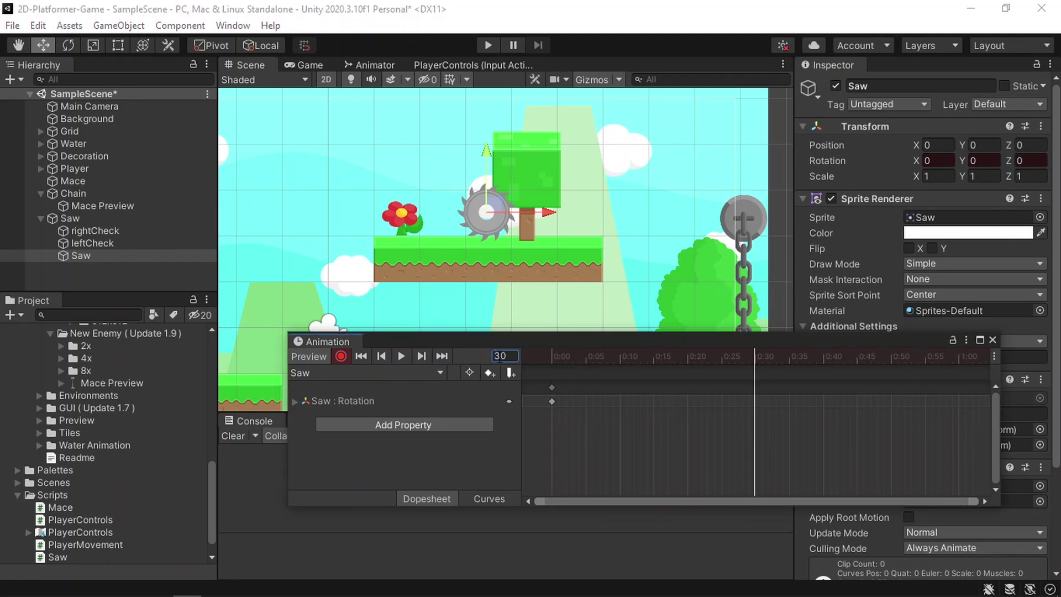
pyautogui.click(1031, 161)
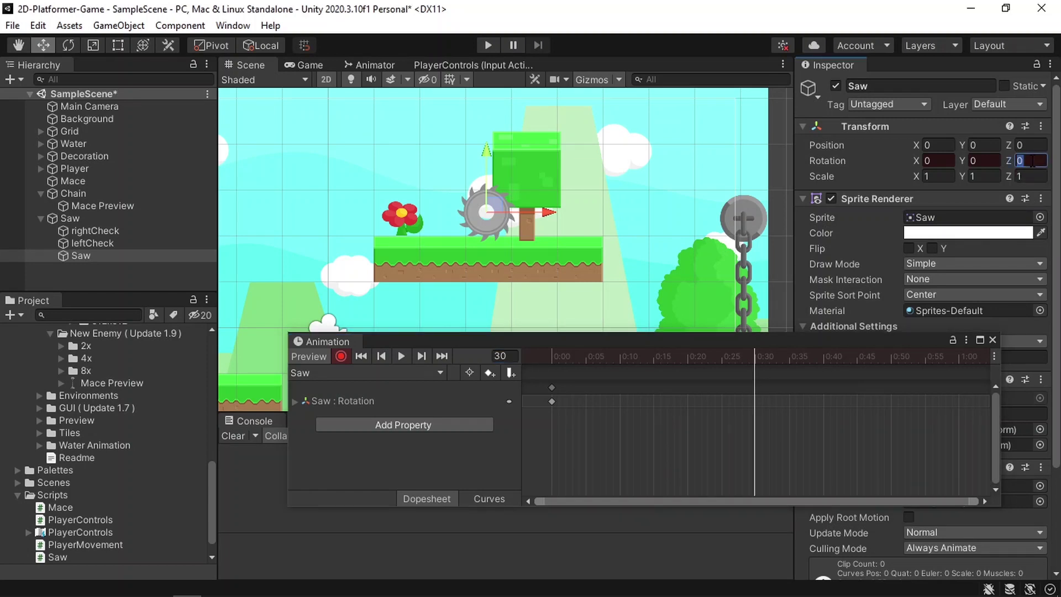
pyautogui.write('1')
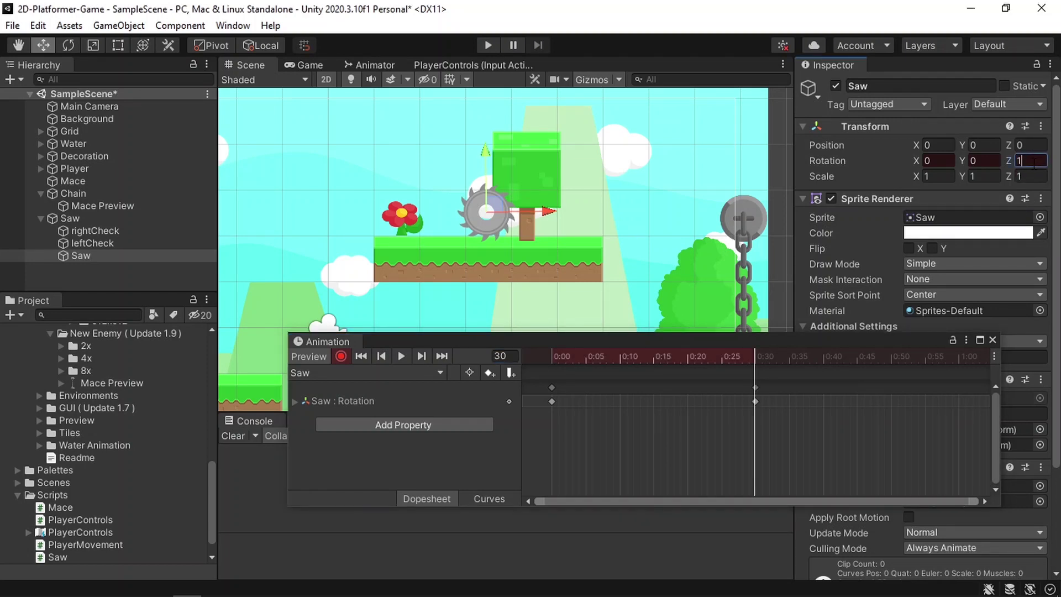
pyautogui.write('80')
pyautogui.click(510, 354)
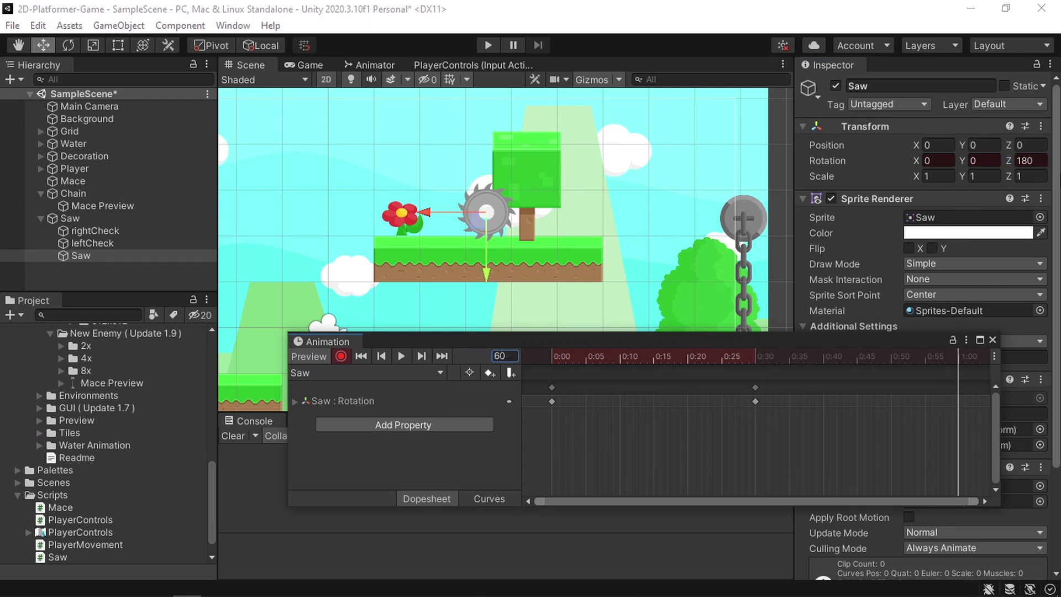
pyautogui.click(1029, 159)
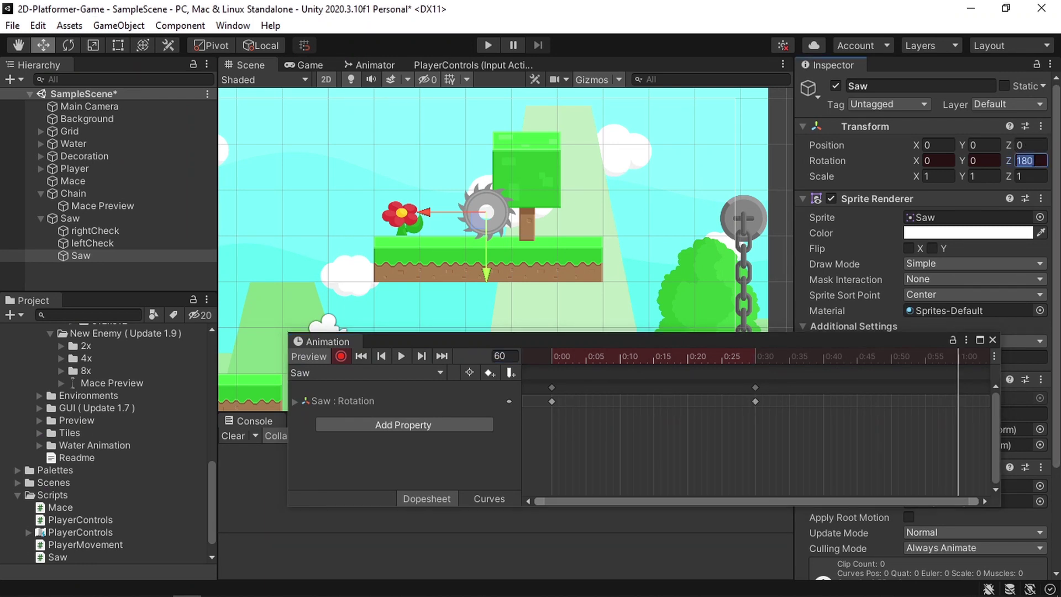
pyautogui.write('360')
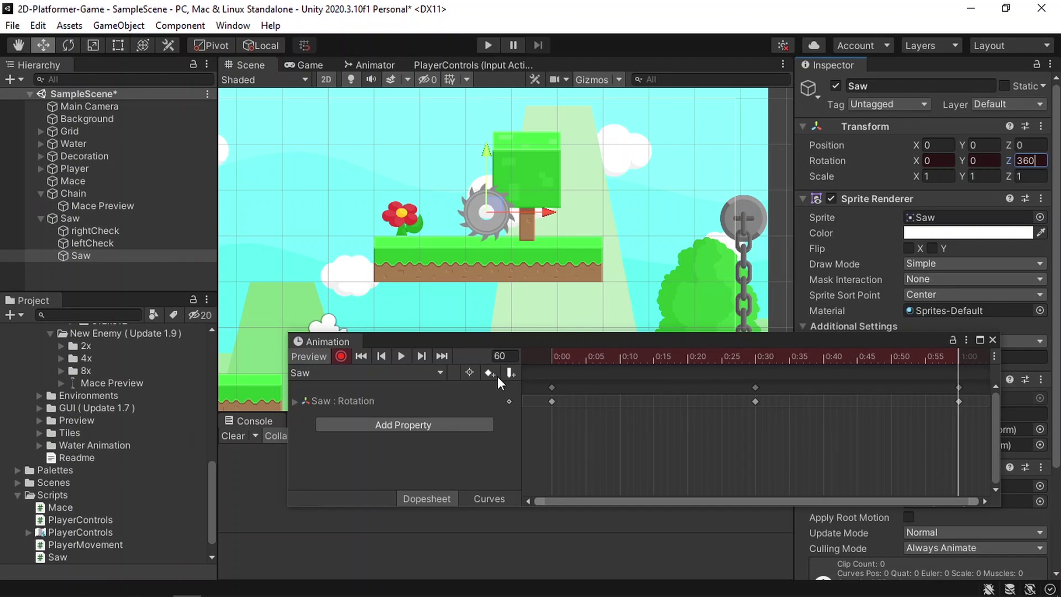
# Preview the spinning saw clip, then switch to the Animator state graph
pyautogui.click(400, 356)
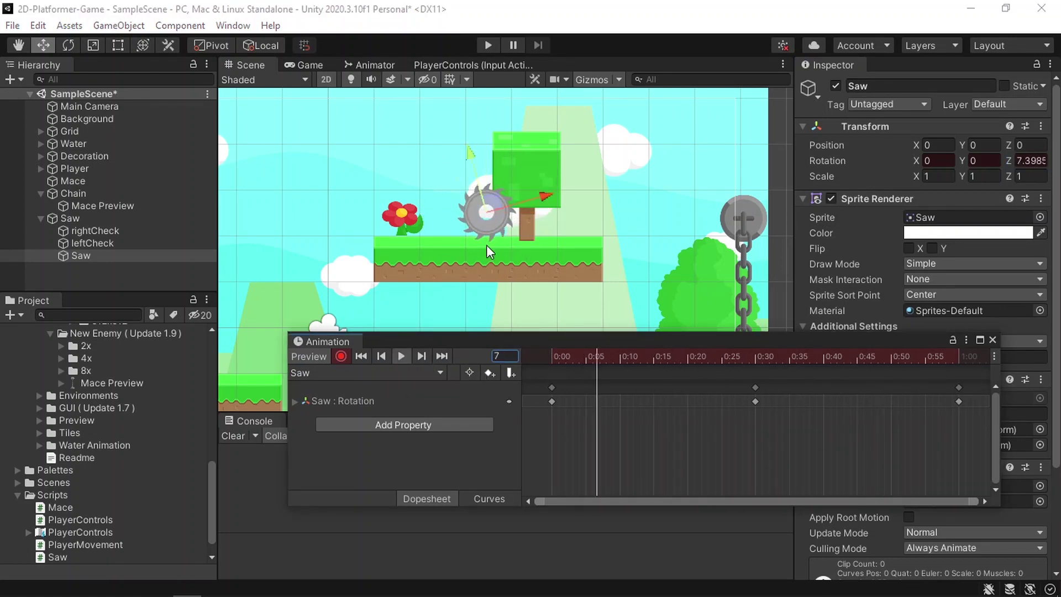
pyautogui.click(993, 340)
pyautogui.click(369, 65)
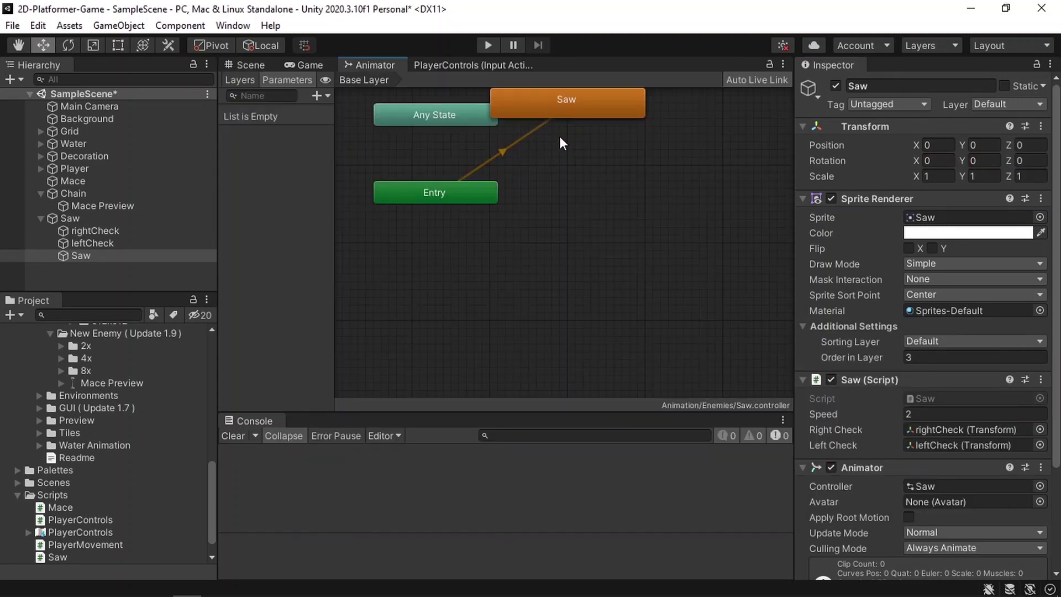
# Place the Saw state beside Entry, set its speed to 2, and play-test the spinning saw
pyautogui.moveTo(576, 111); pyautogui.dragTo(630, 196)
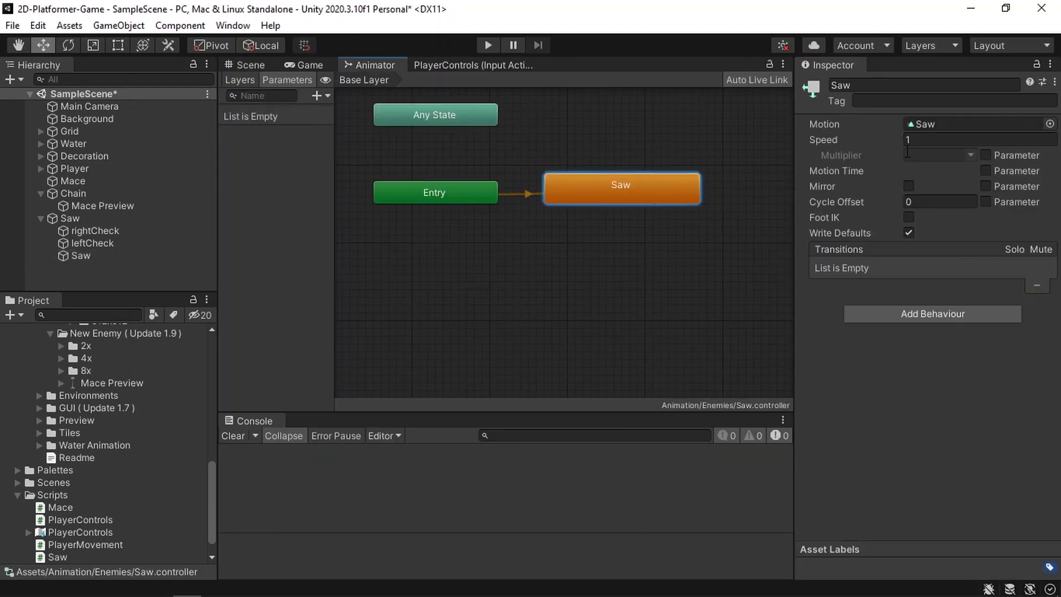
pyautogui.click(946, 138)
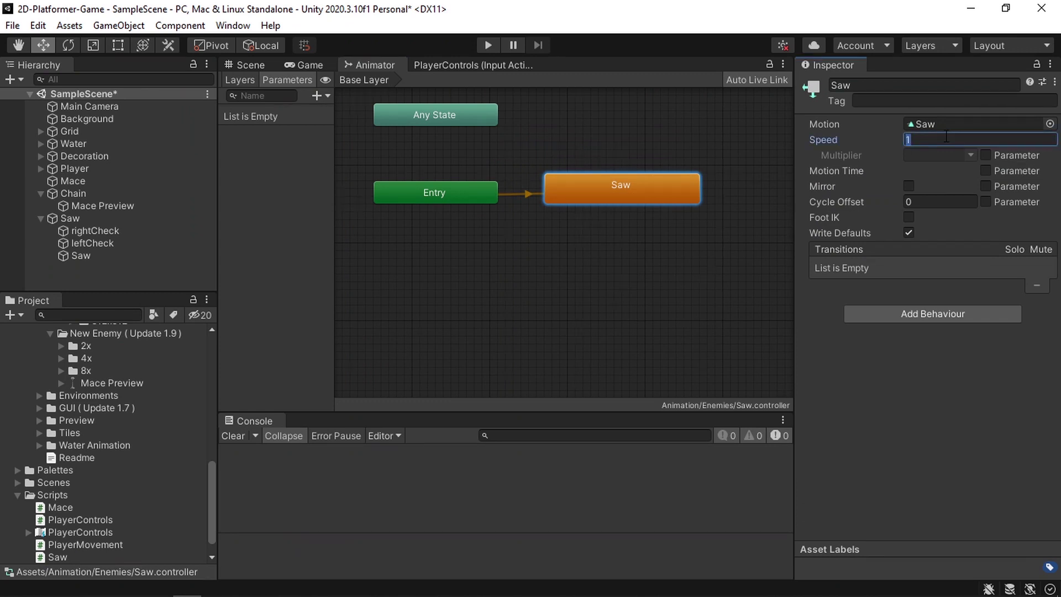
pyautogui.click(488, 45)
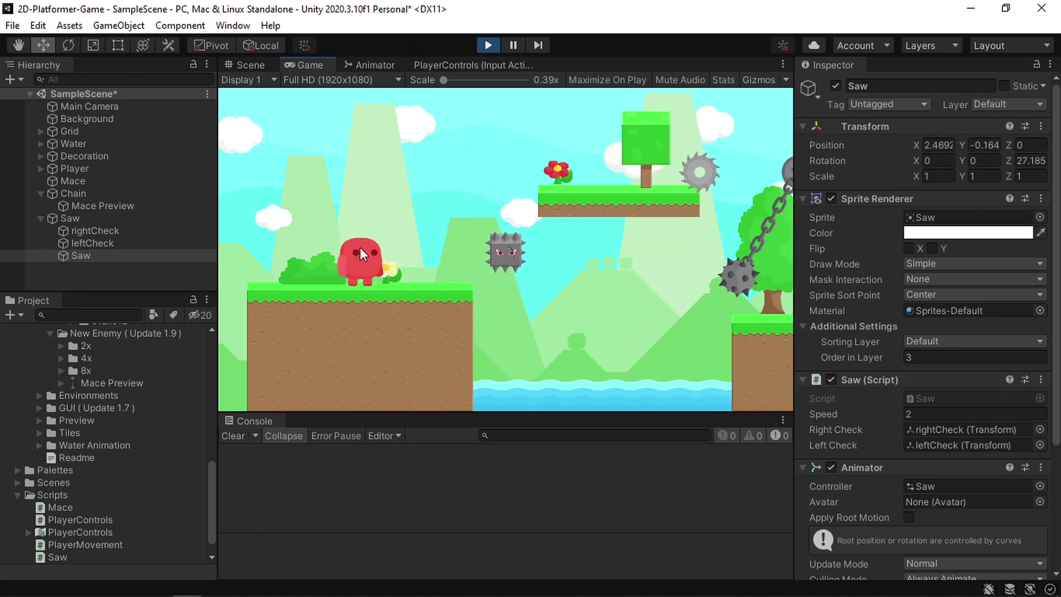
pyautogui.click(87, 256)
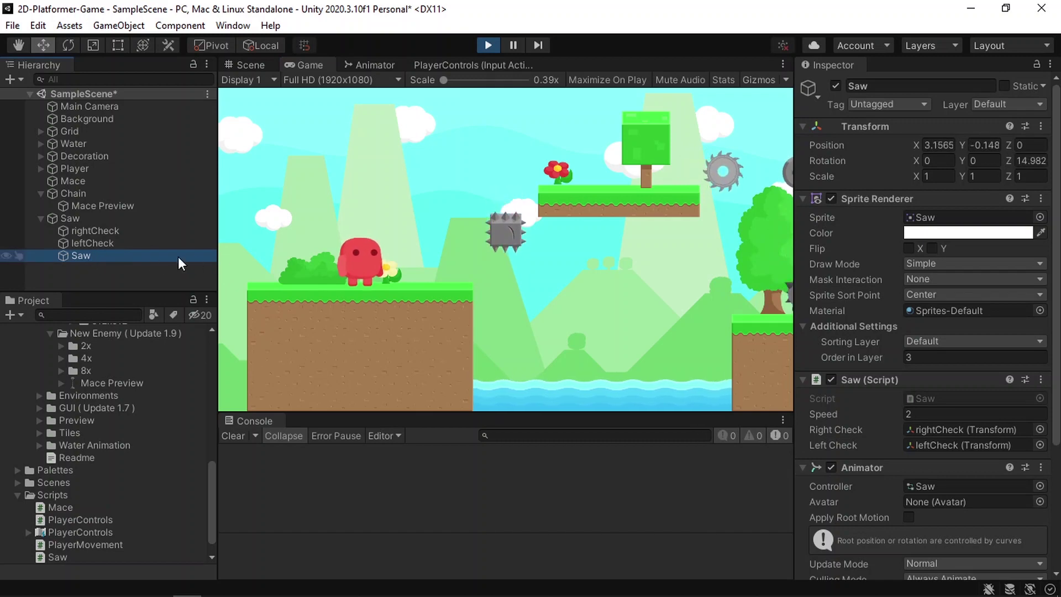
pyautogui.scroll(-4, 830, 267)
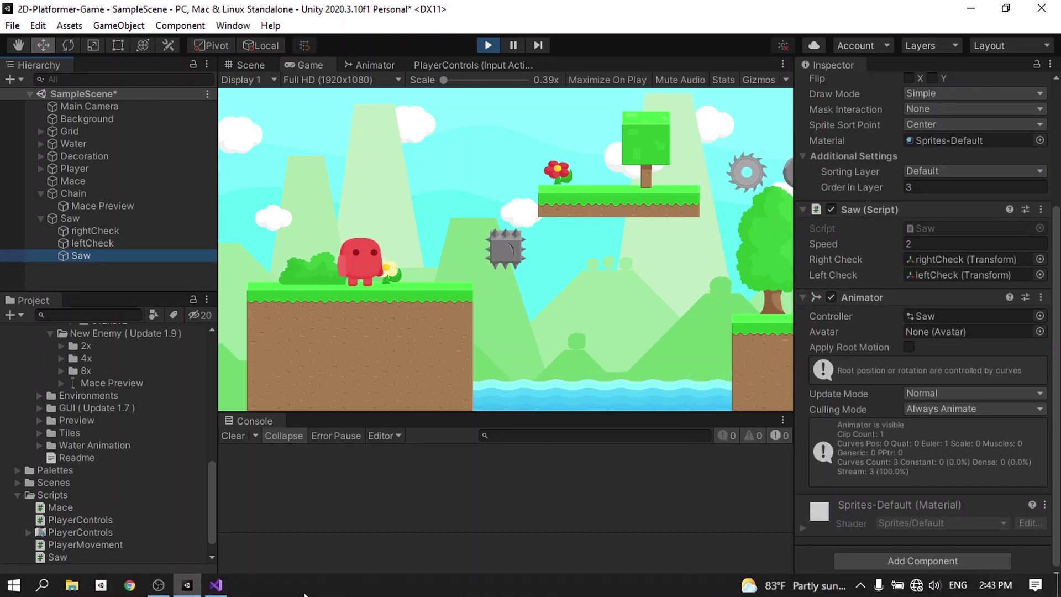
# Inspect Saw.cs's downward Physics2D.Raycast checks using rightCheck, then select the parent Saw in Unity
pyautogui.click(216, 584)
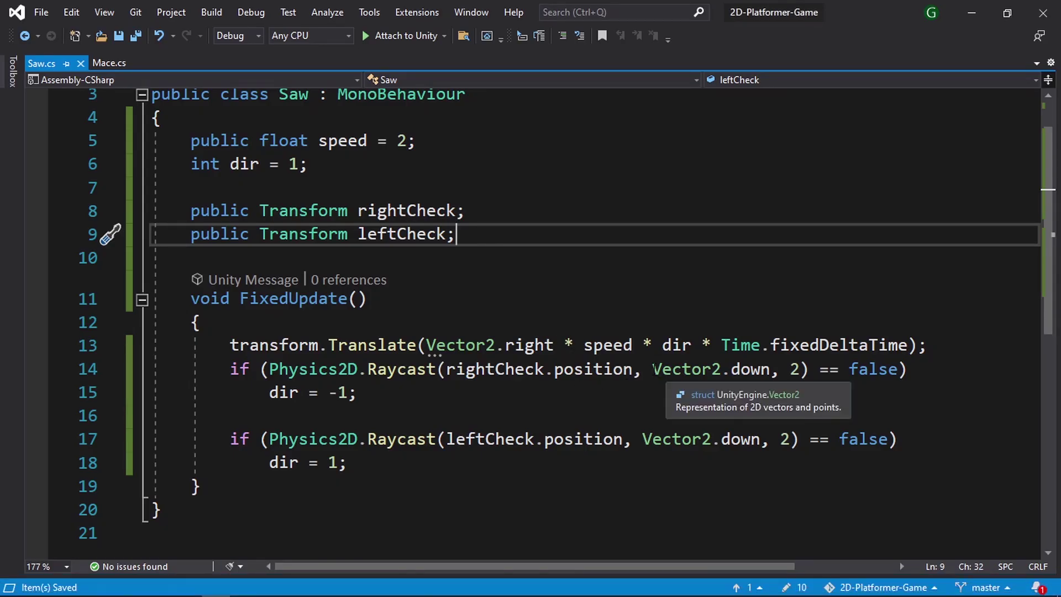
pyautogui.moveTo(653, 369); pyautogui.dragTo(762, 369)
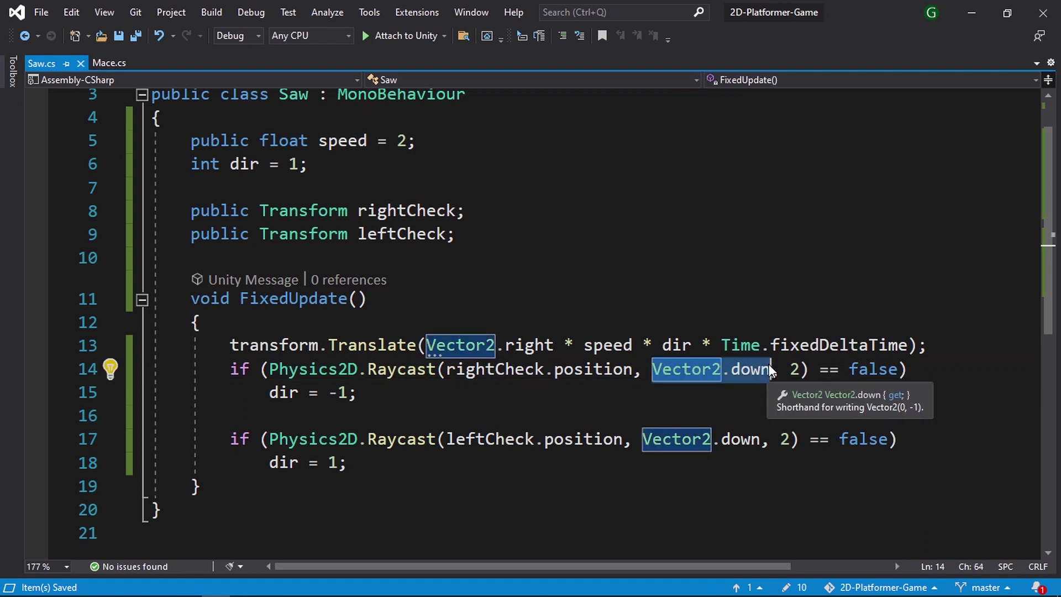
pyautogui.click(975, 25)
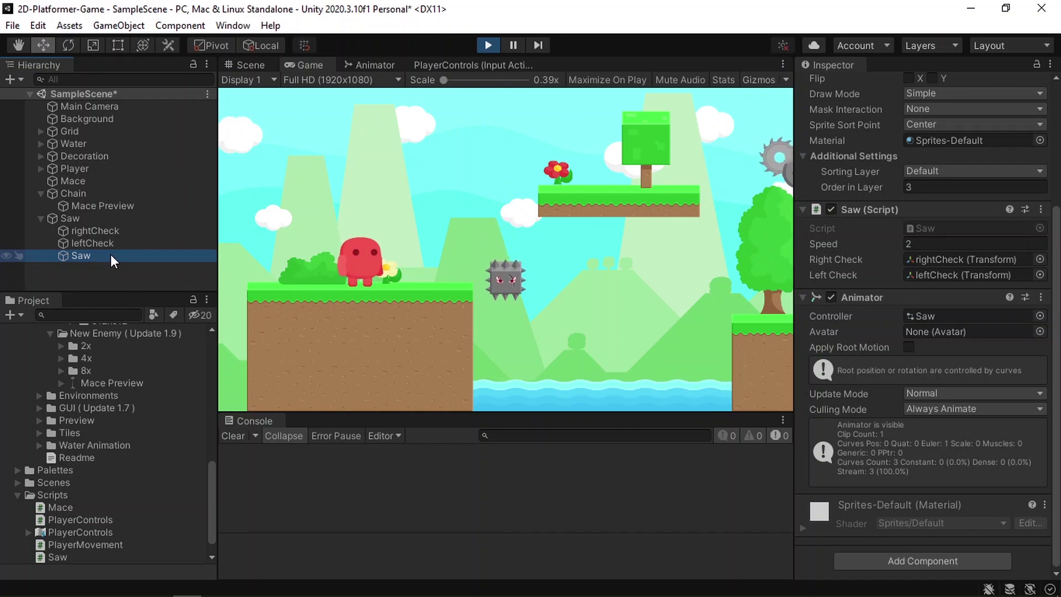
pyautogui.click(84, 220)
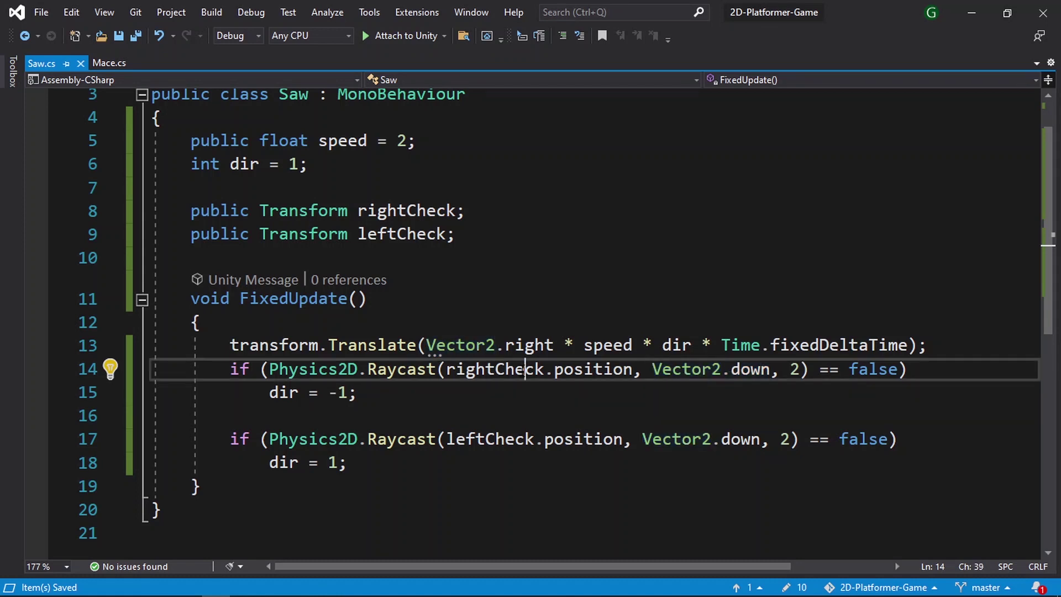
pyautogui.doubleClick(525, 369)
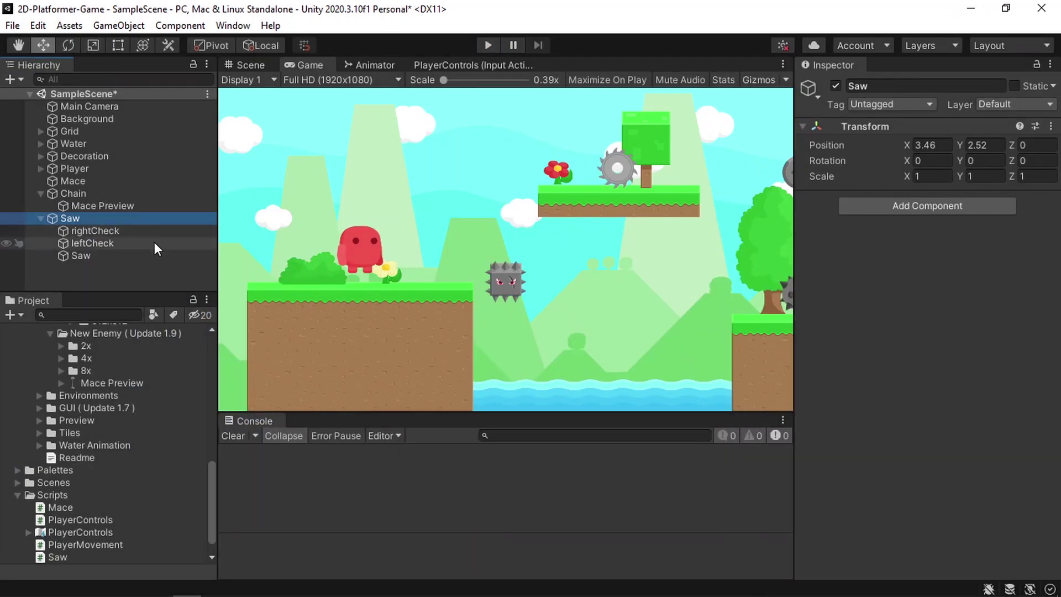
# Add the Saw script component to the parent Saw object
pyautogui.click(128, 255)
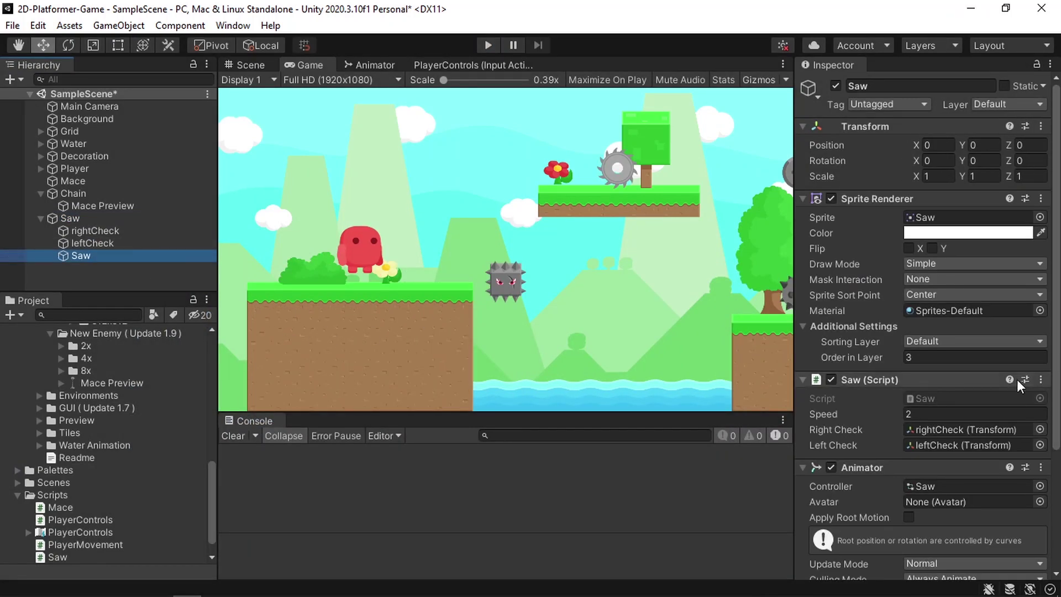
pyautogui.click(1041, 380)
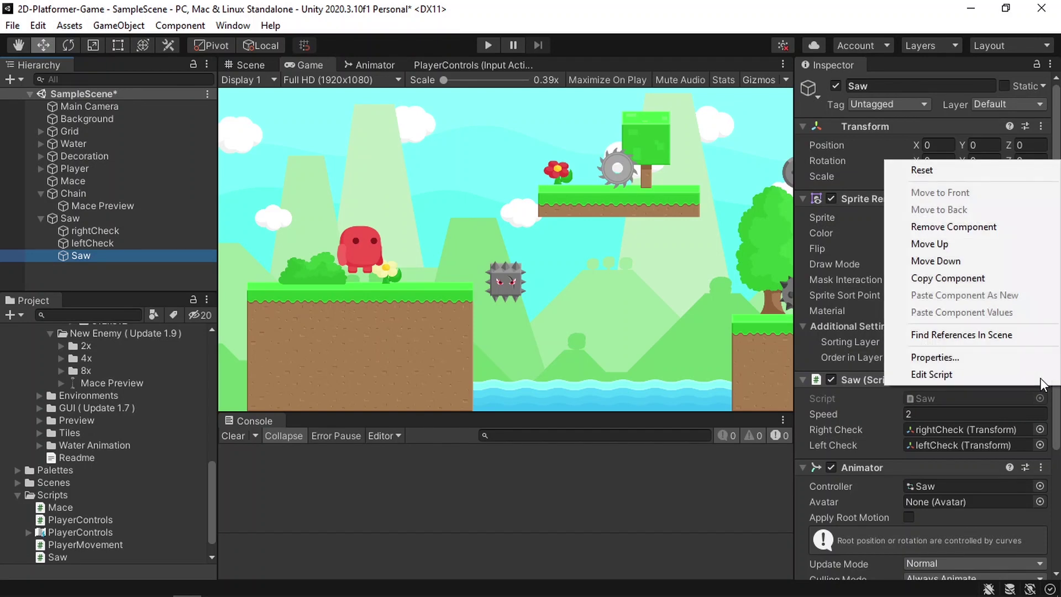
pyautogui.press('Escape')
pyautogui.click(109, 218)
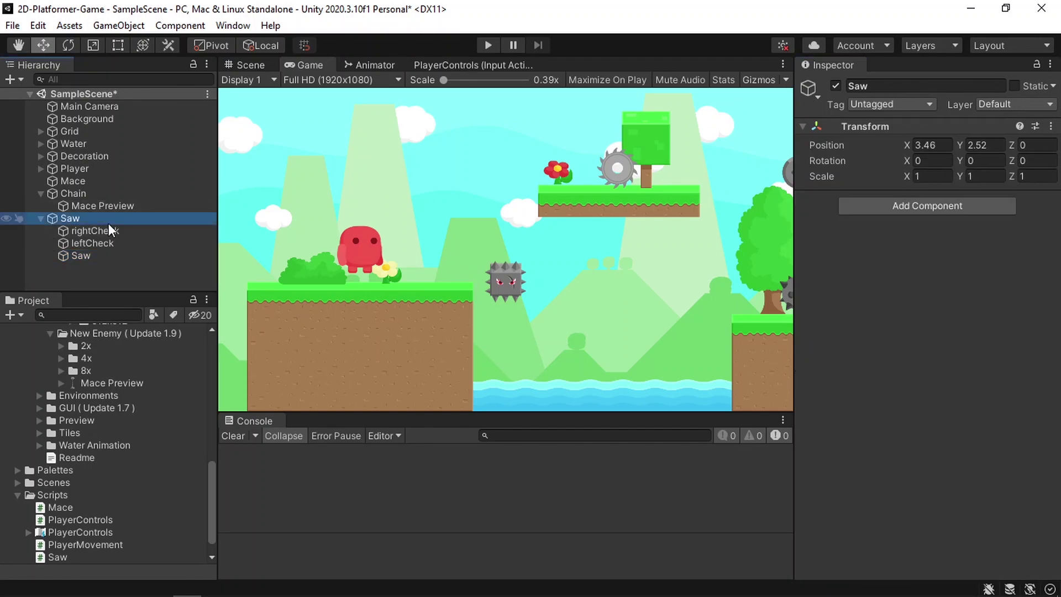
pyautogui.click(885, 212)
pyautogui.press('BackSpace')
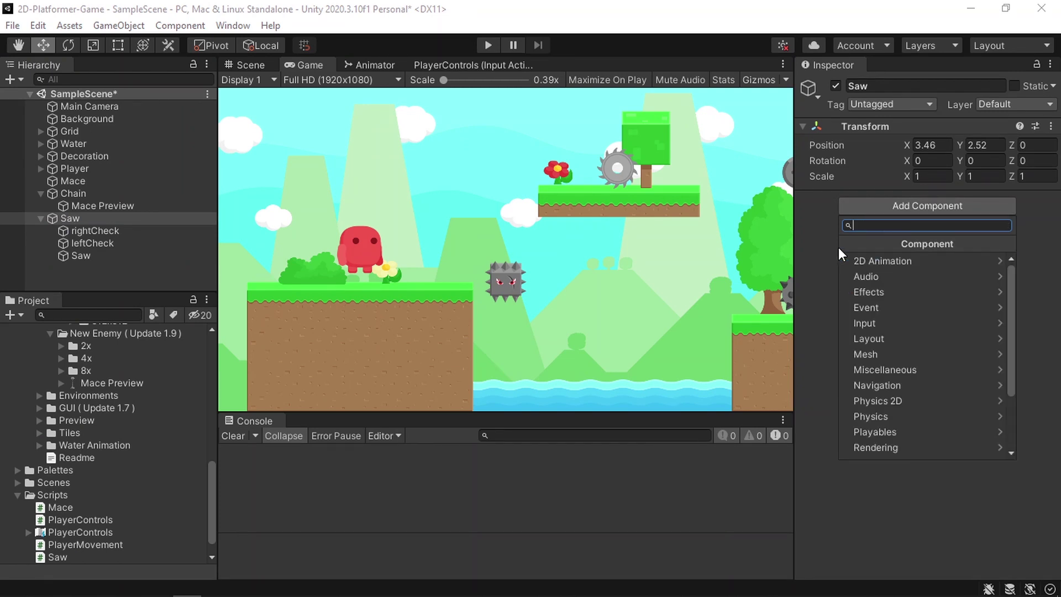
pyautogui.write('saw')
pyautogui.press('Return')
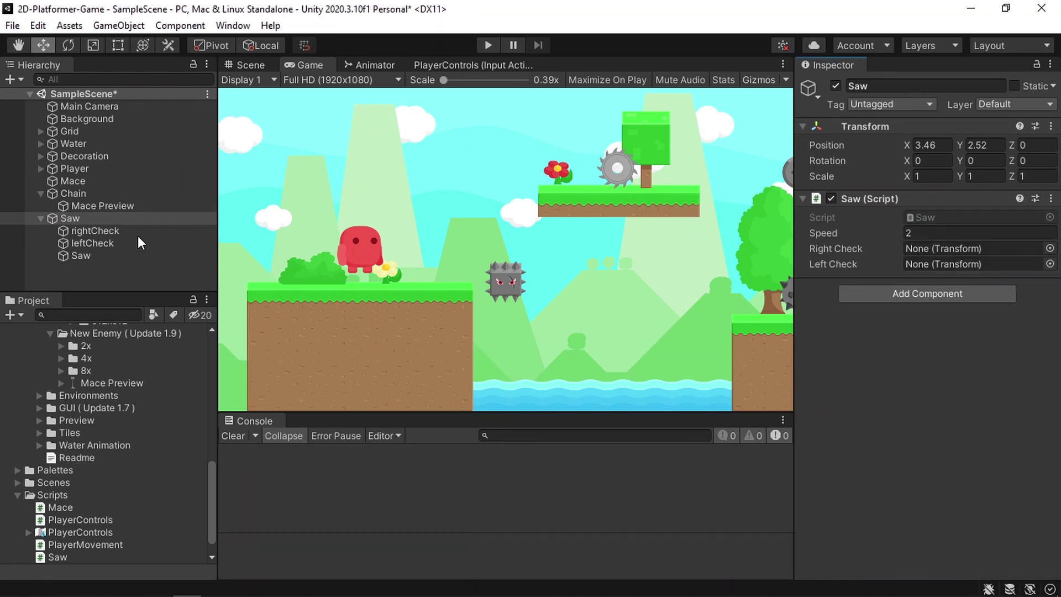
# Assign rightCheck and leftCheck as the Saw script's edge checks and run the game
pyautogui.moveTo(95, 230); pyautogui.dragTo(947, 250)
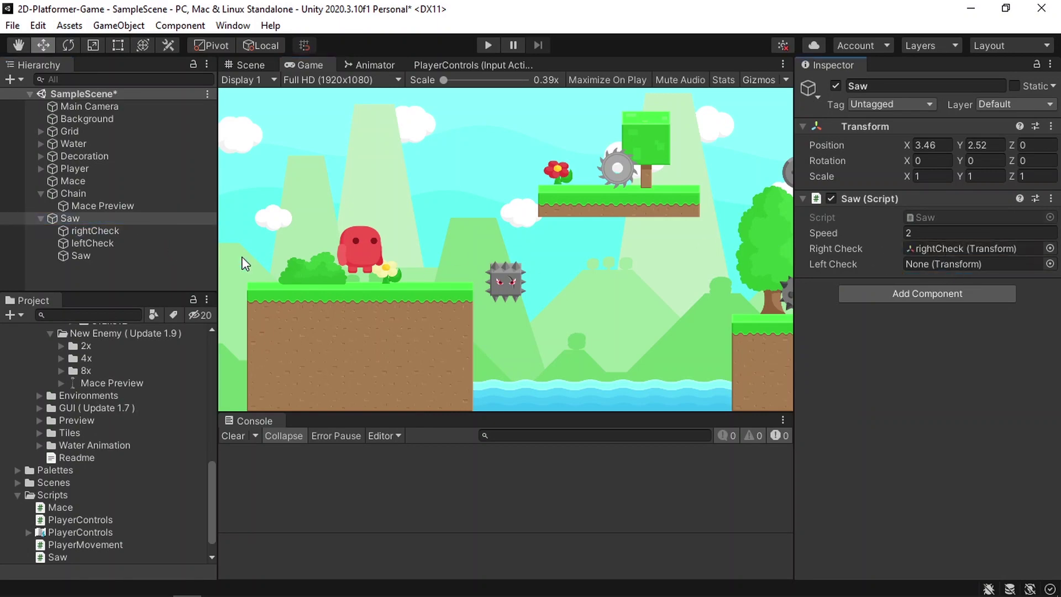
pyautogui.moveTo(92, 243); pyautogui.dragTo(954, 265)
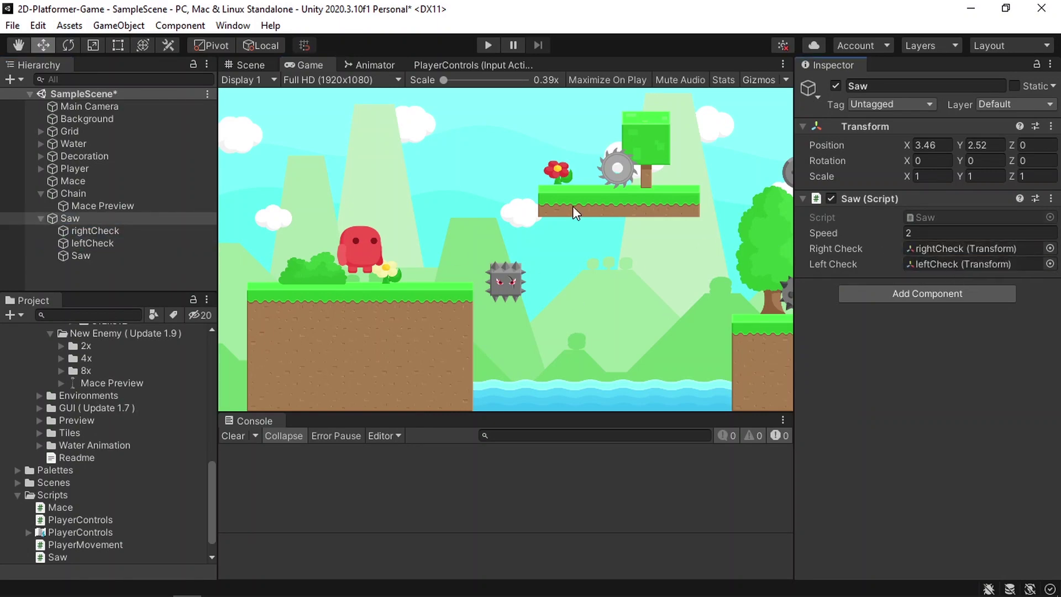
pyautogui.click(487, 45)
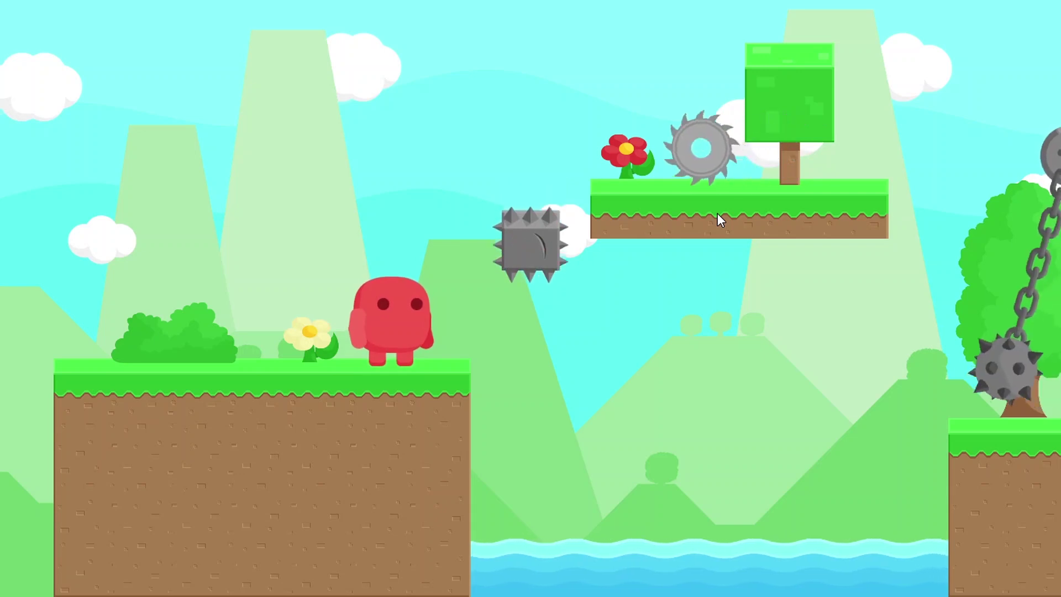